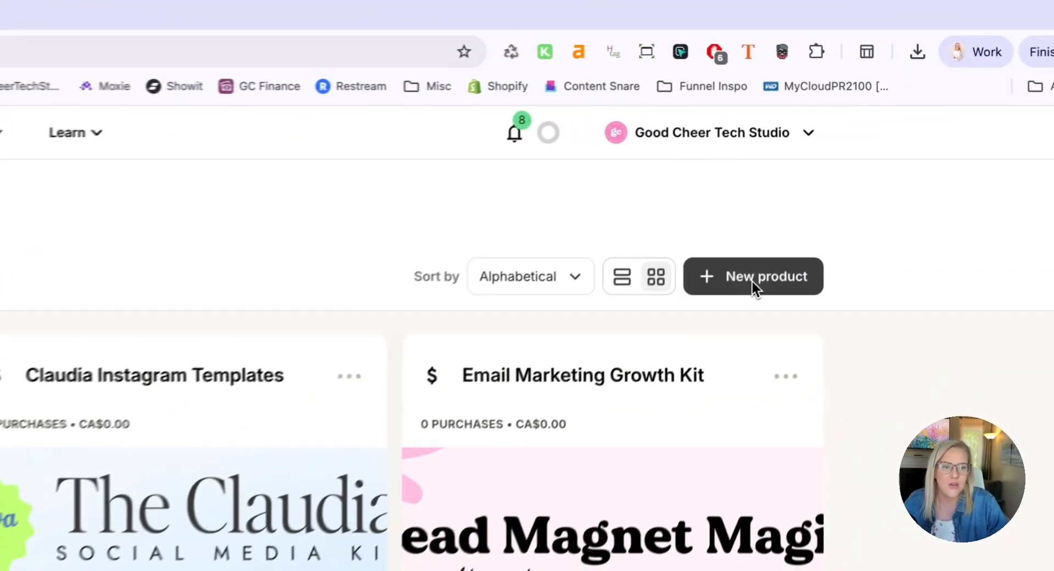
Start a new product named "Harper Sales Page" with the one-time Product type and continue to its pricing
left_click(752, 282)
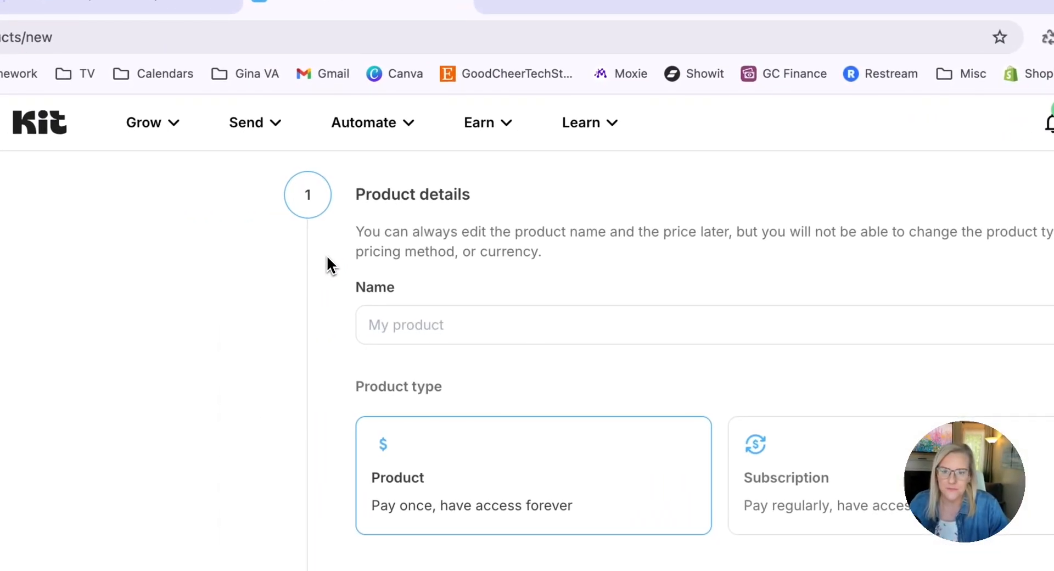
left_click(422, 324)
type("Harper Sales Pa")
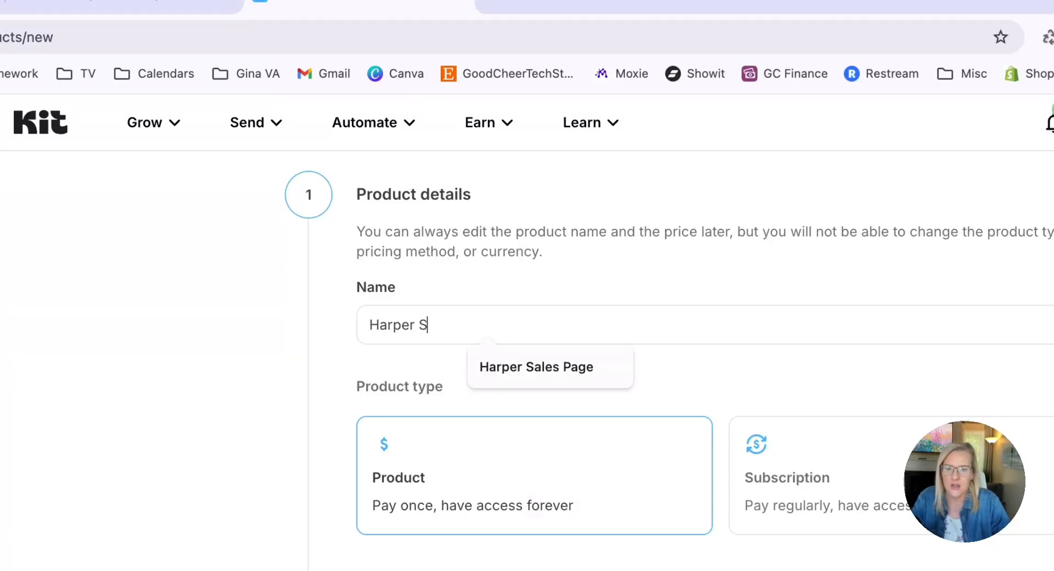
type("ge")
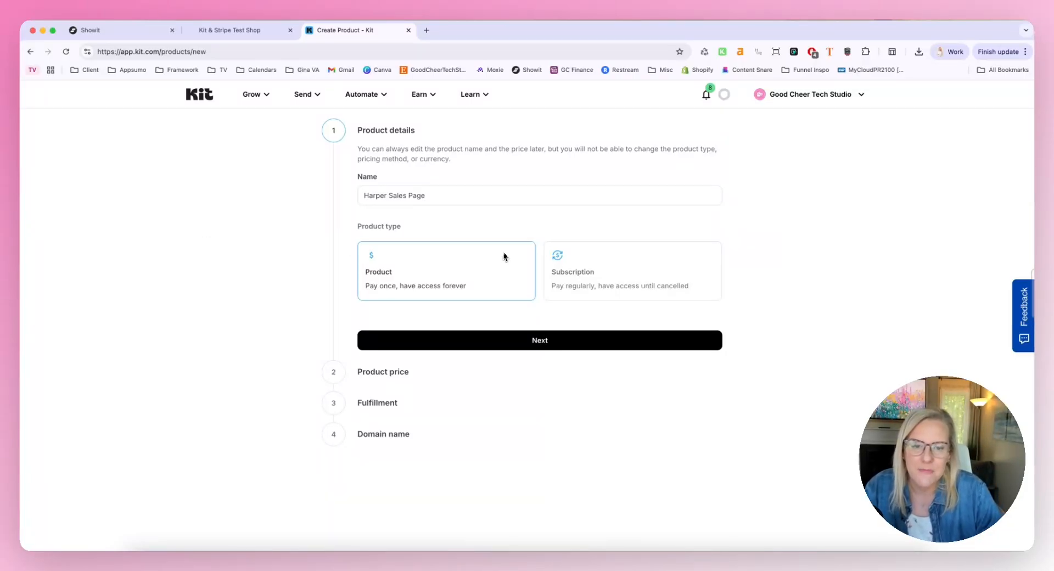
type("e")
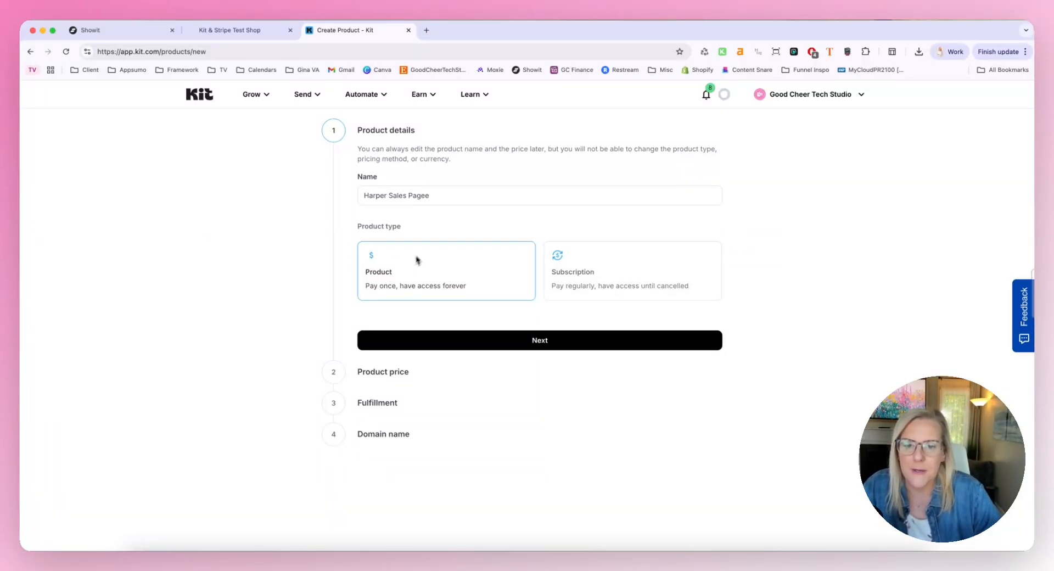
key("BackSpace")
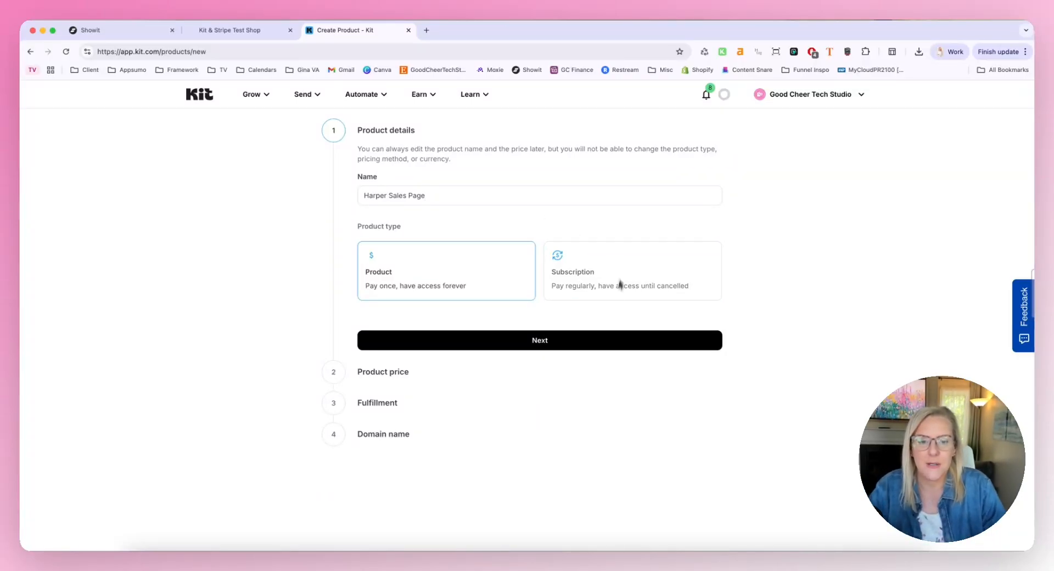
left_click(583, 342)
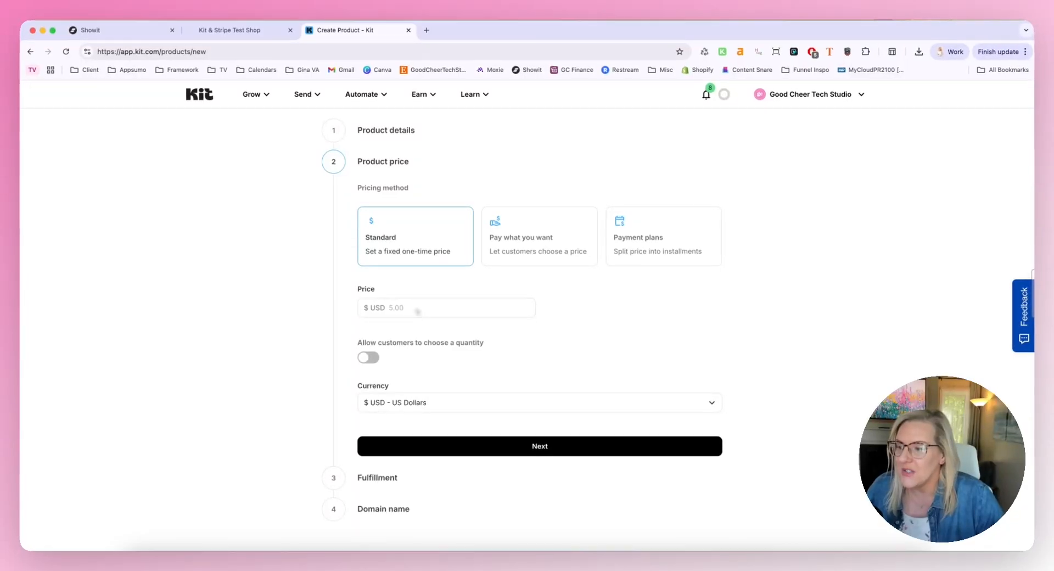
Set a standard price of 67.00 in Canadian Dollars (CAD) and continue to fulfillment
left_click(414, 308)
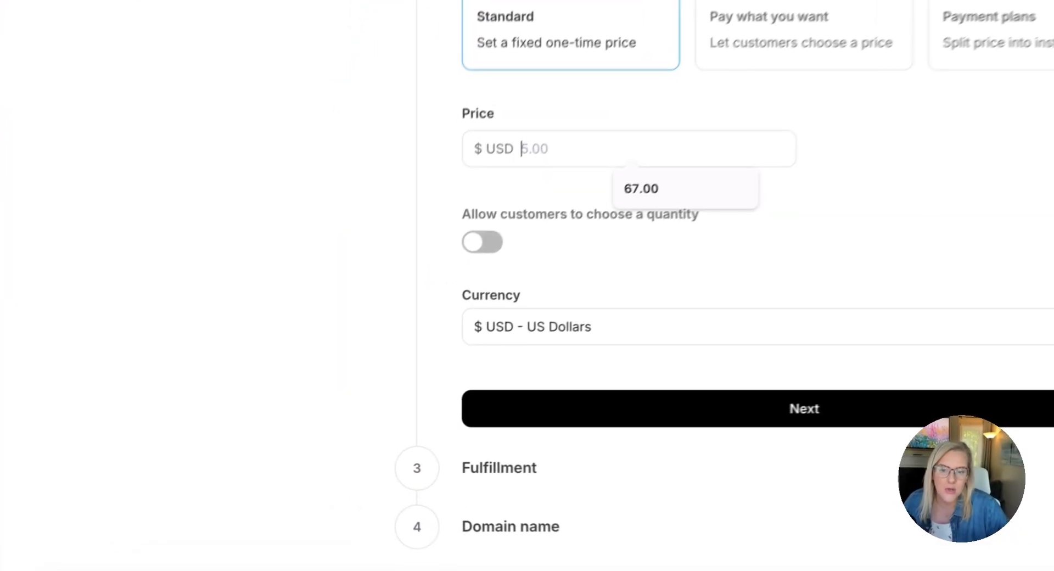
left_click(664, 170)
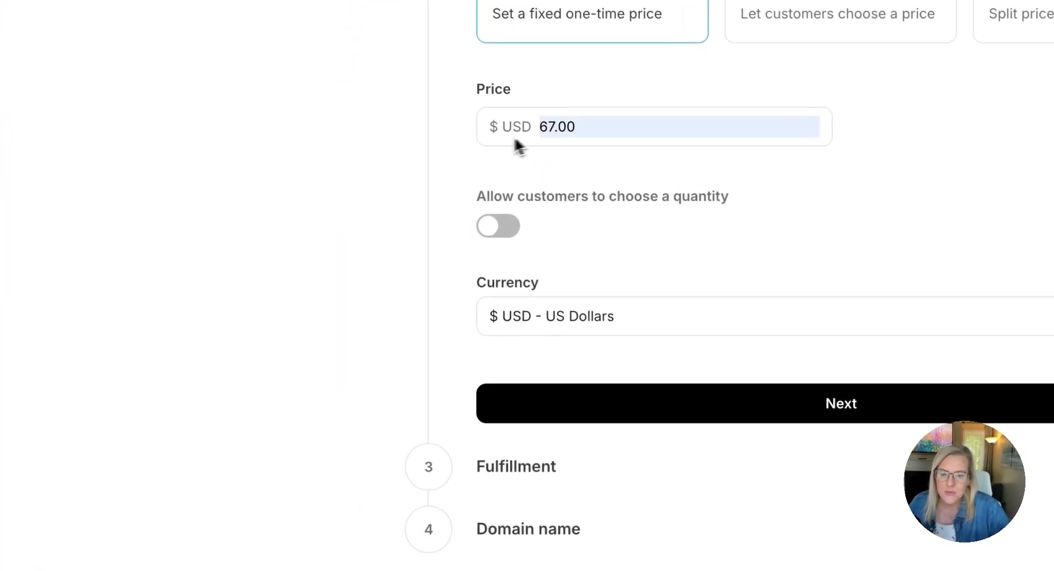
left_click(513, 318)
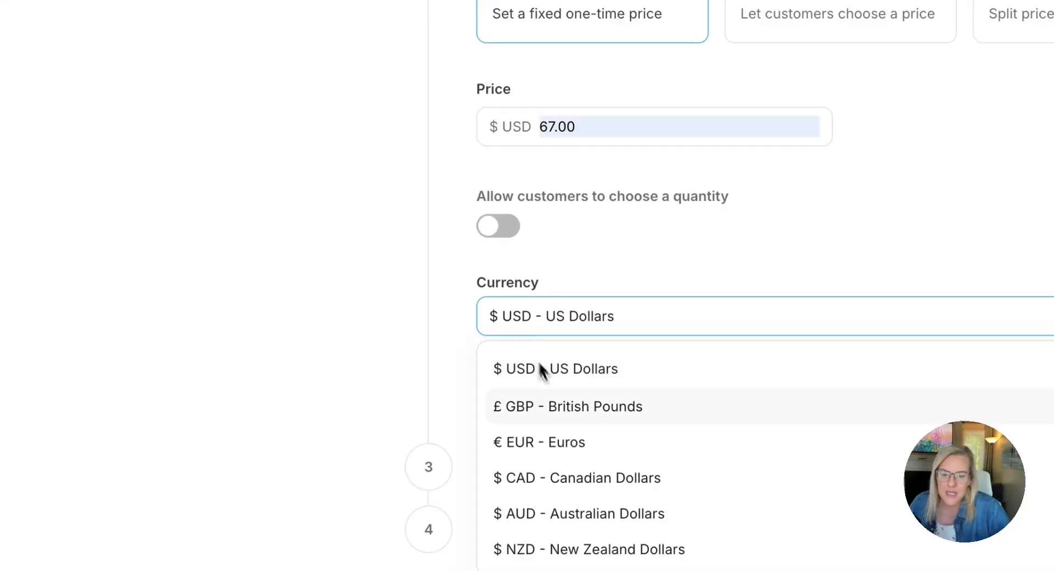
left_click(578, 478)
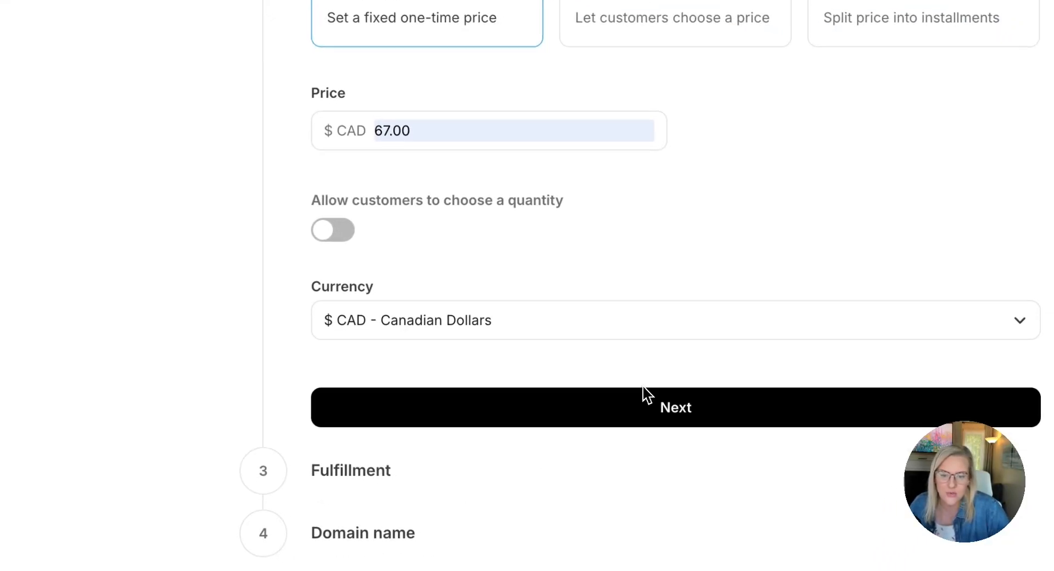
left_click(661, 406)
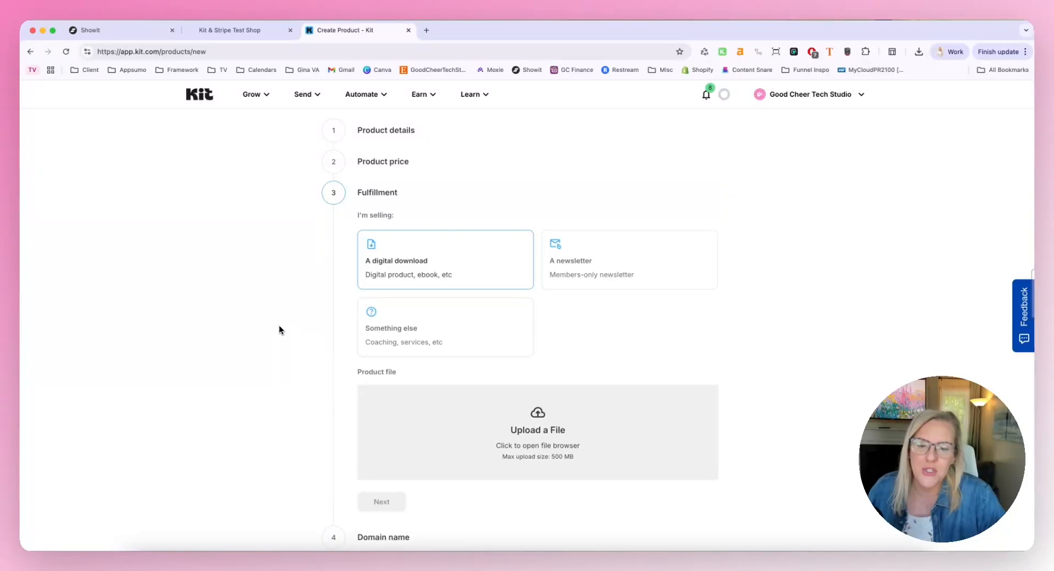
Upload Harper Sales Page Template.pdf from the HARPER SALES PAGE - KIT PRODUCT folder as the digital download and continue to the domain name
scroll(319, 320, "down", 1)
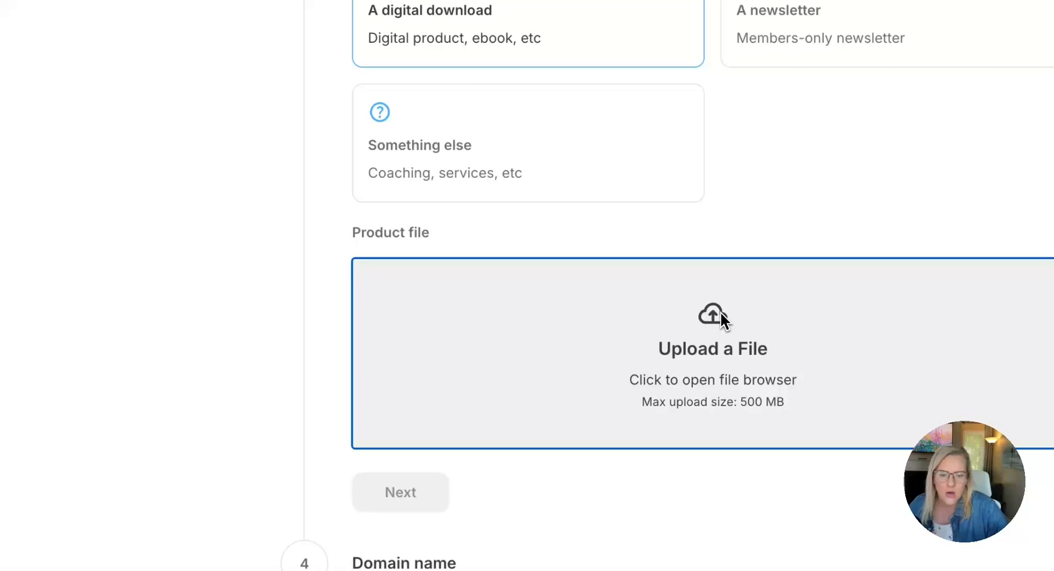
left_click(720, 311)
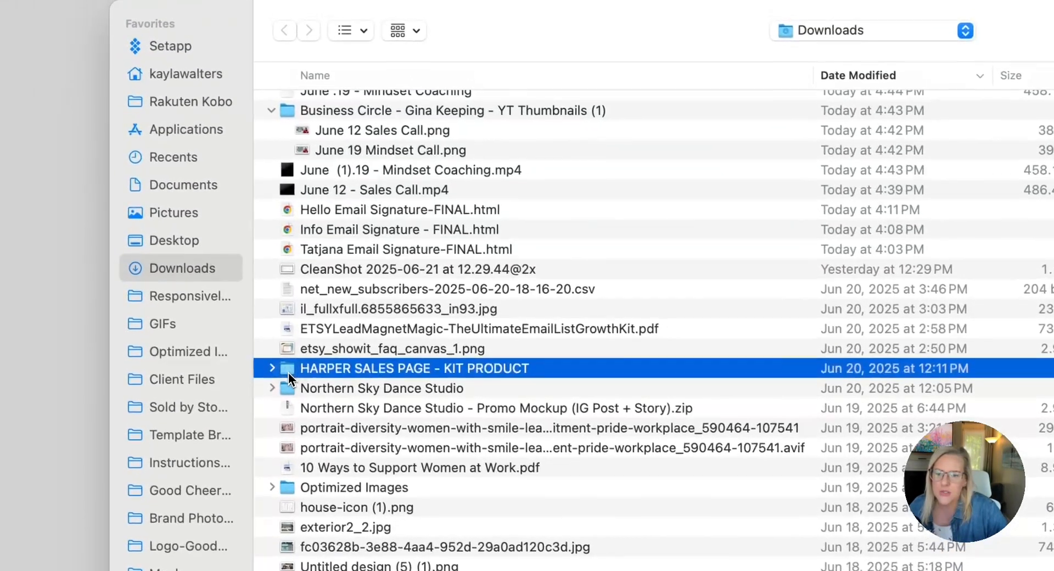
double_click(230, 166)
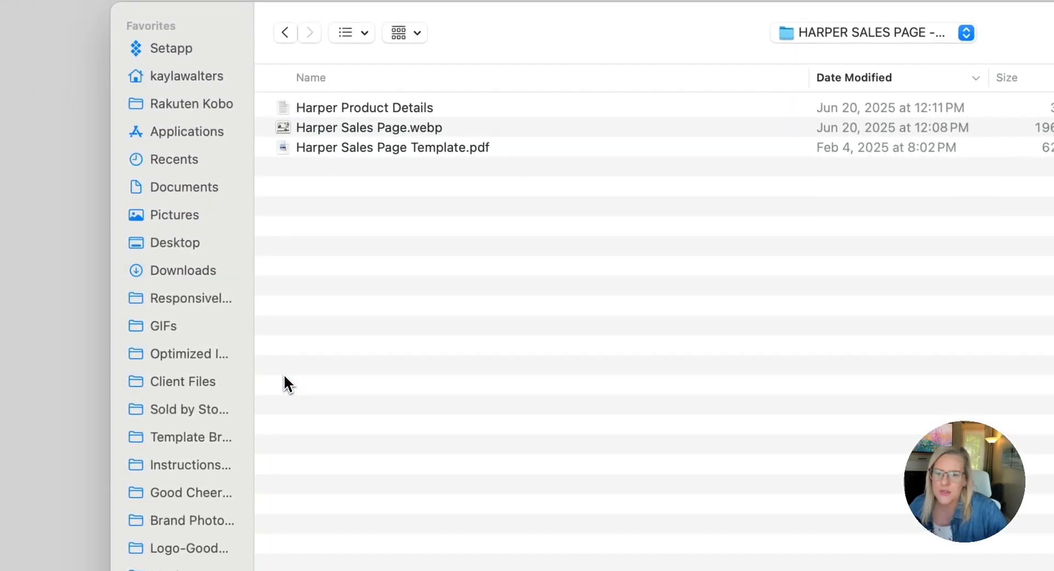
scroll(393, 135, "left", 1)
double_click(395, 148)
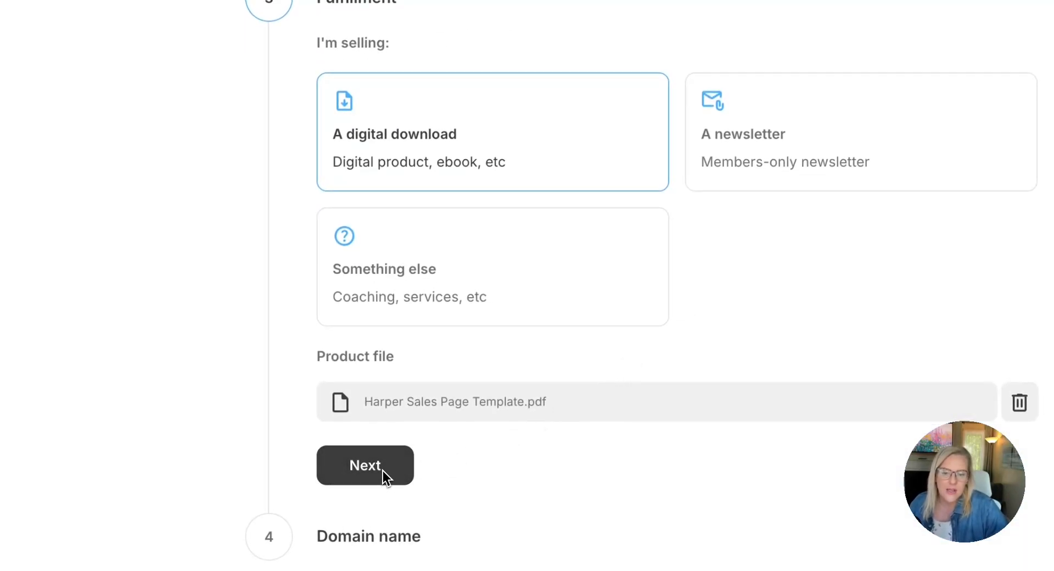
left_click(383, 470)
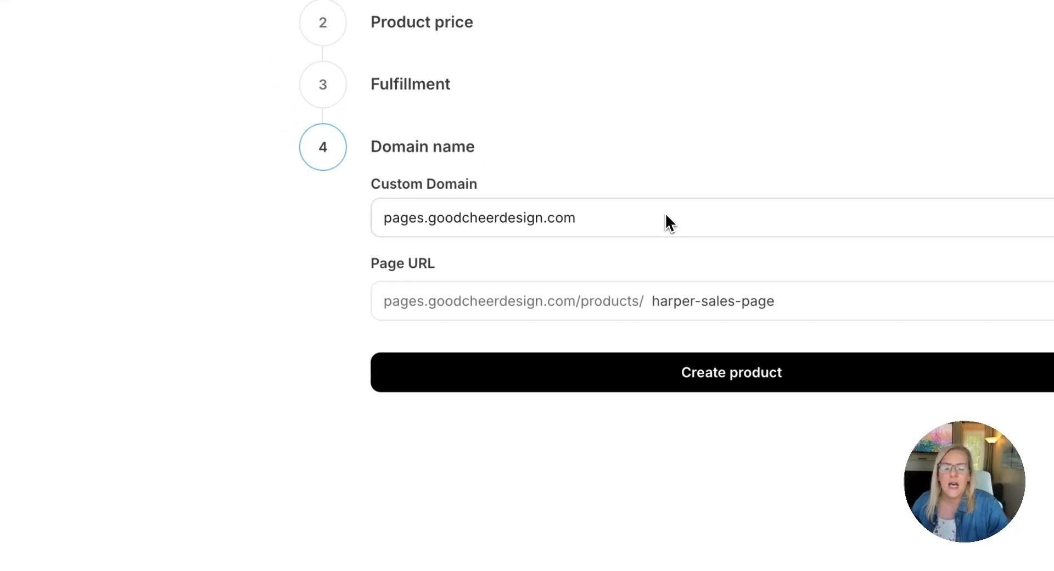
Choose the goodcheer.kit.com domain, set the page URL ending to "harper", and create the product
left_click(568, 226)
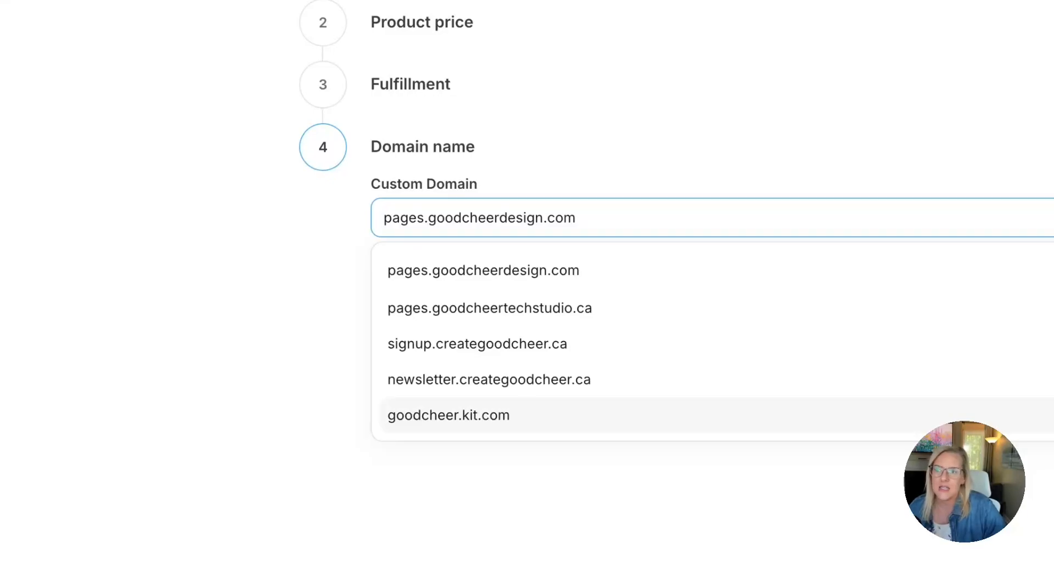
left_click(439, 416)
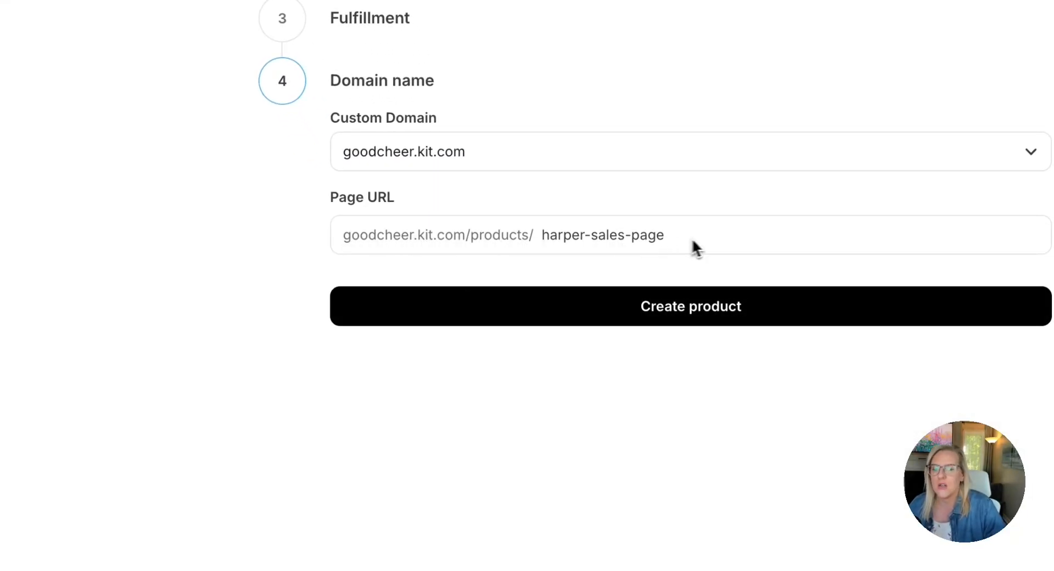
left_click(710, 240)
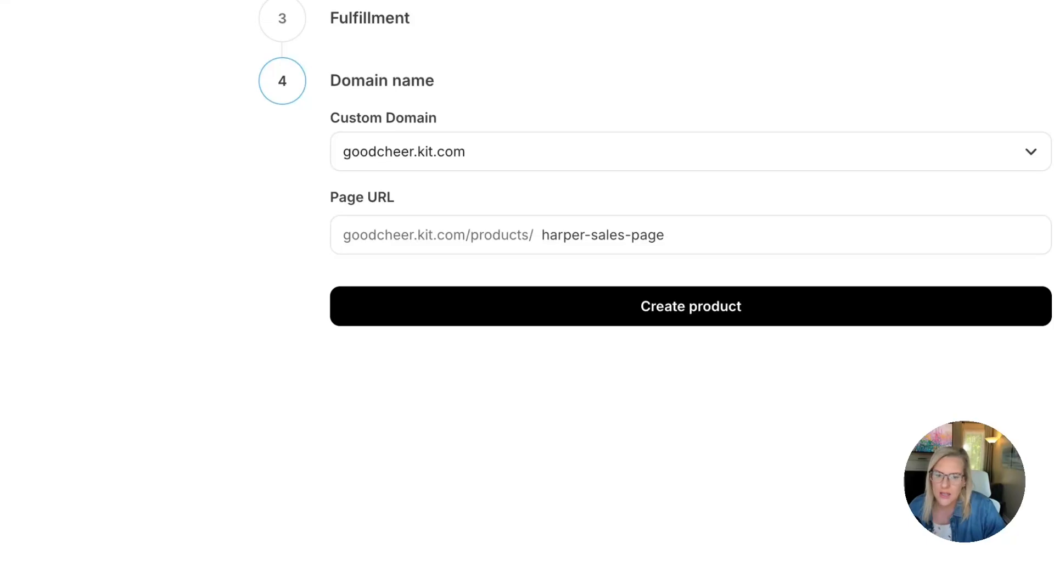
left_click_drag(710, 241, 541, 240)
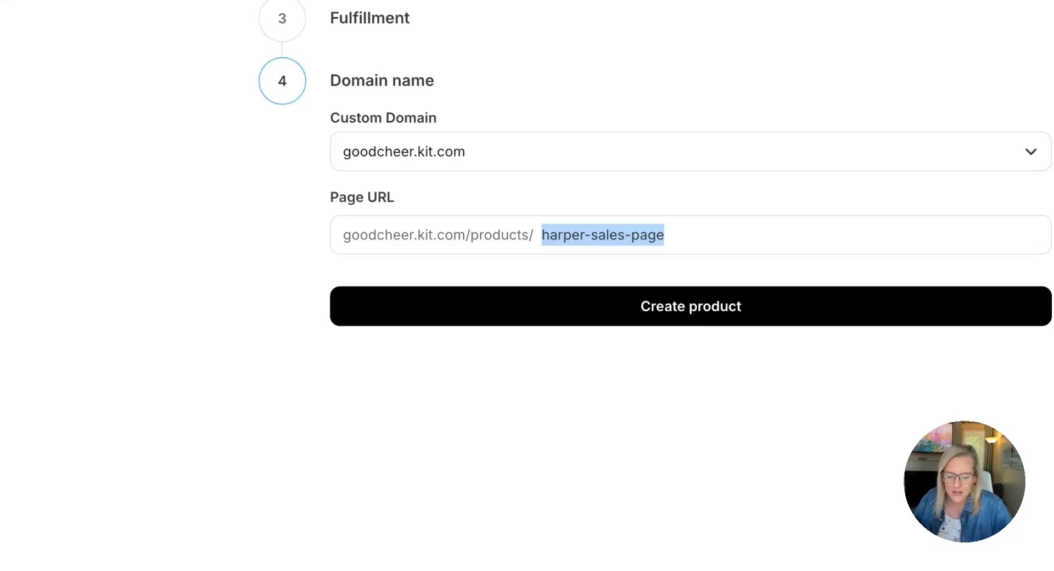
type("harper")
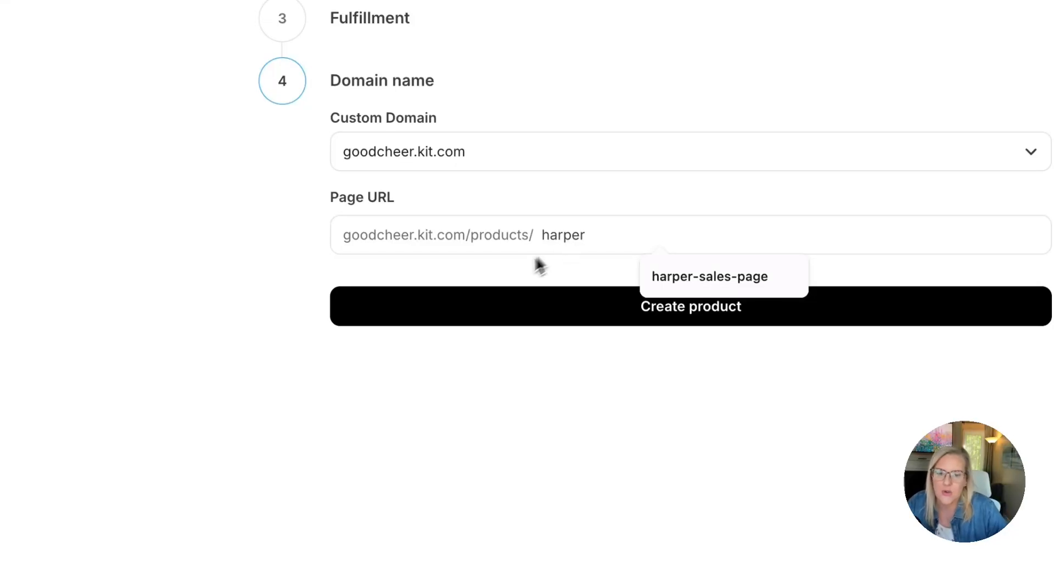
left_click(501, 275)
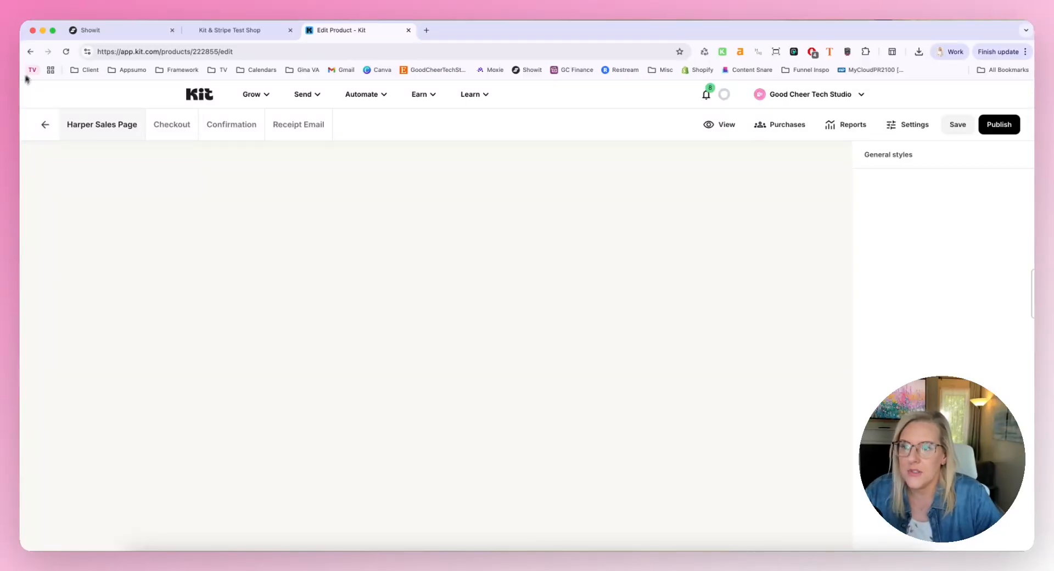
Reload the product editor and replace the product image with the Showit Sales Page mockup from the uploaded media
left_click(65, 51)
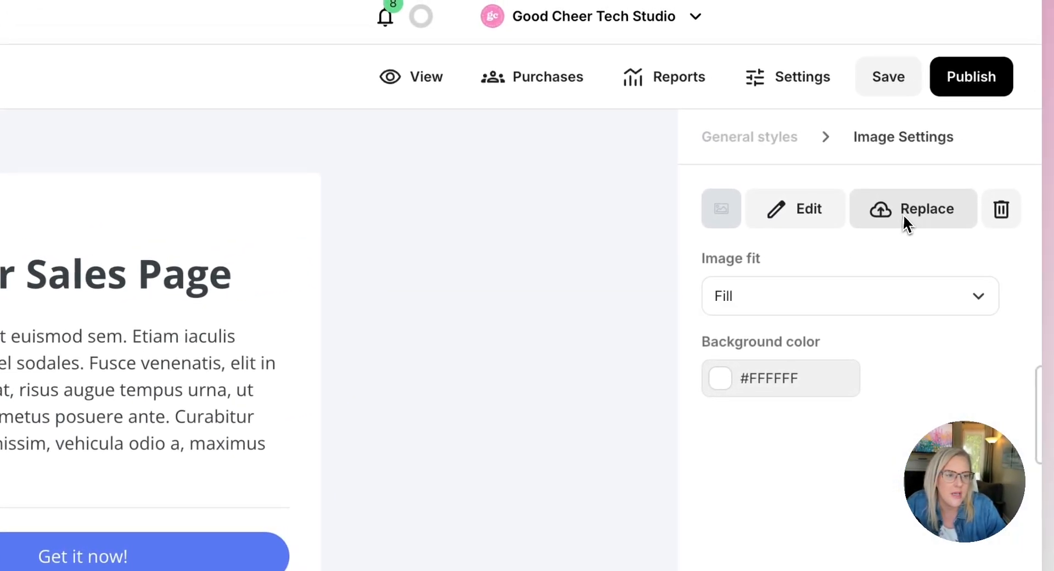
left_click(835, 218)
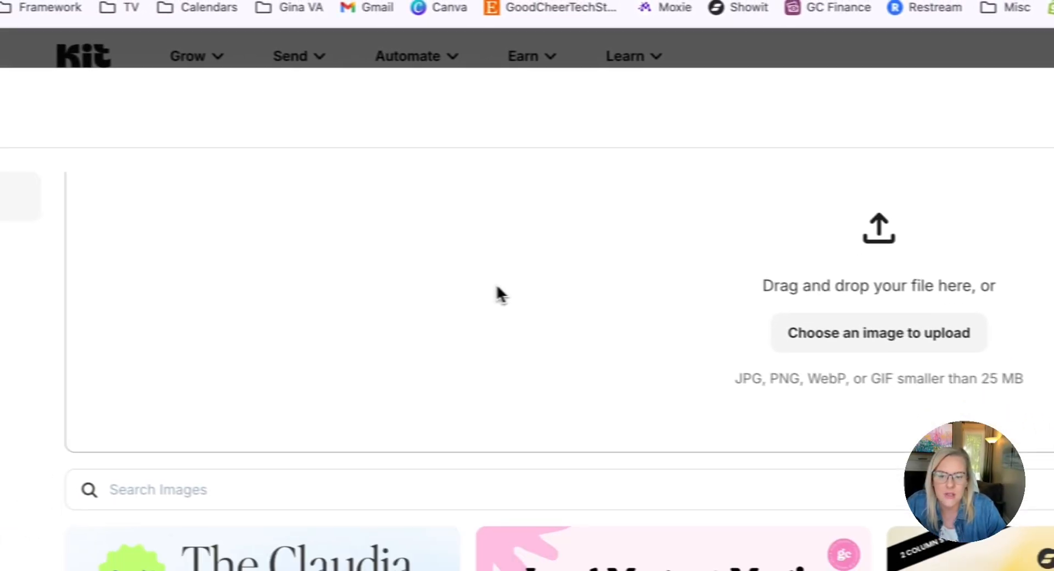
scroll(510, 296, "down", 4)
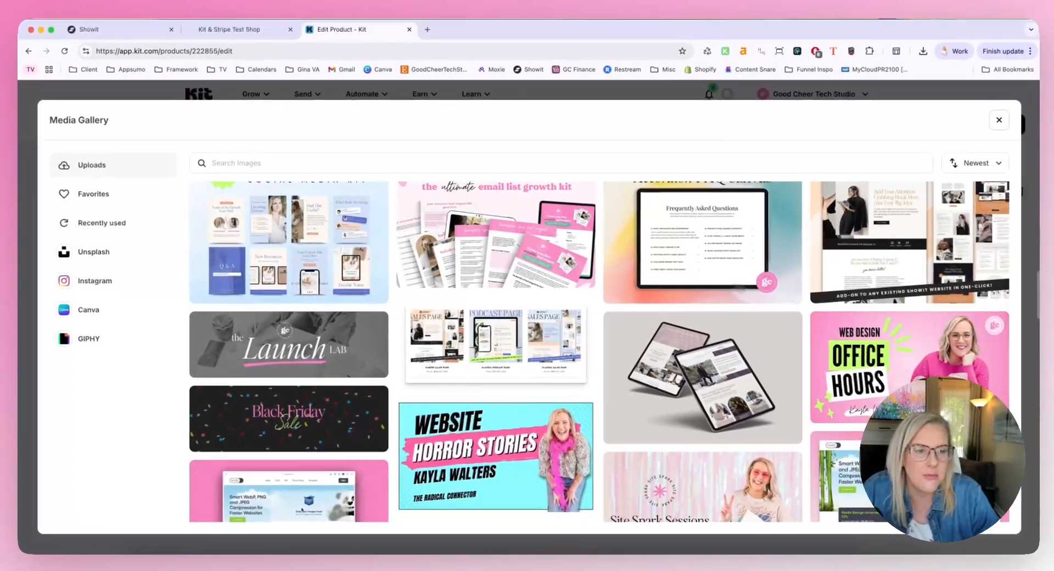
scroll(780, 269, "up", 2)
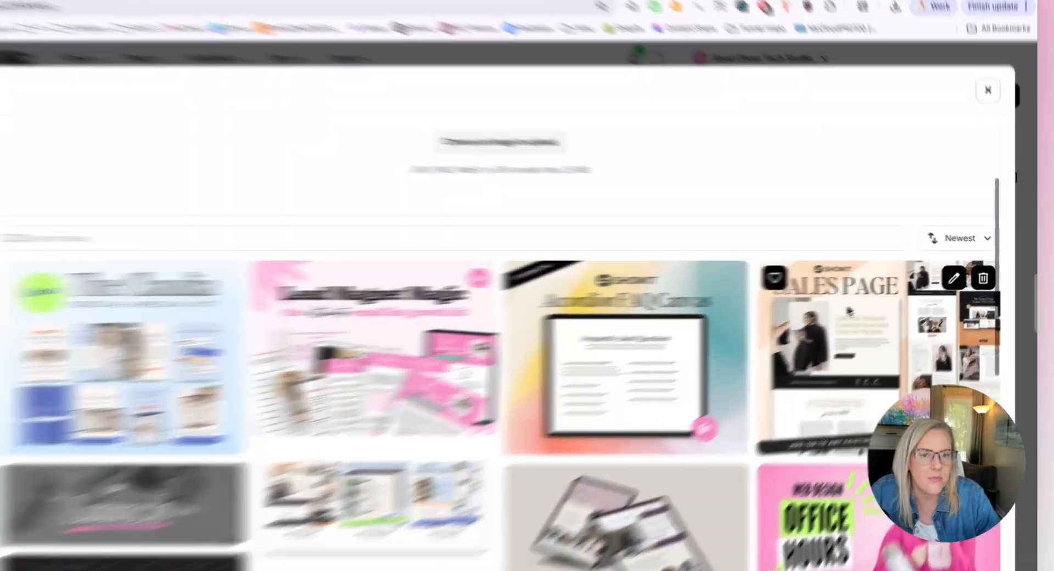
left_click(882, 297)
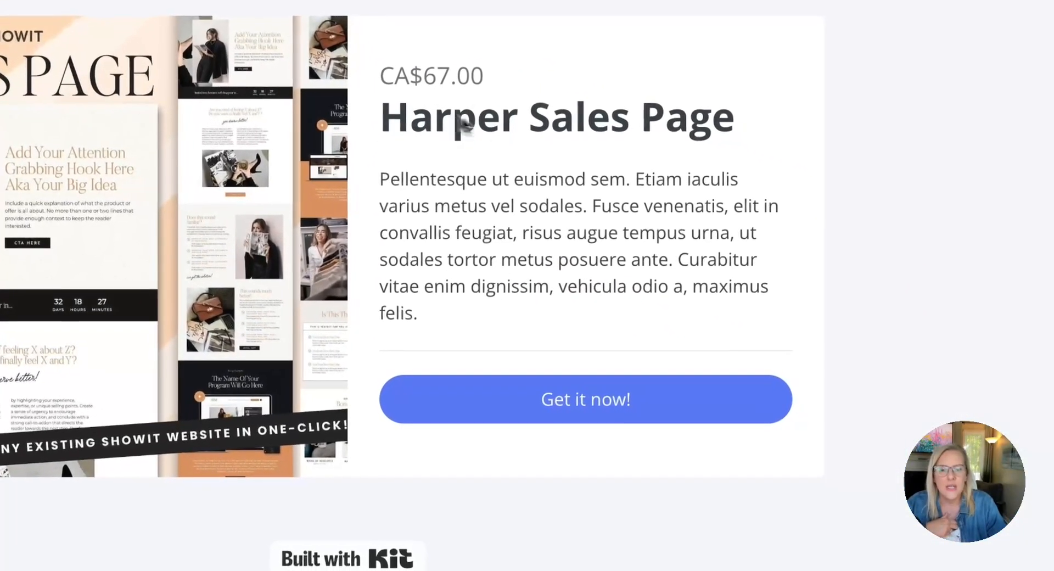
Change the "Get it now!" button's background to the saved pink color f883c0
left_click(461, 118)
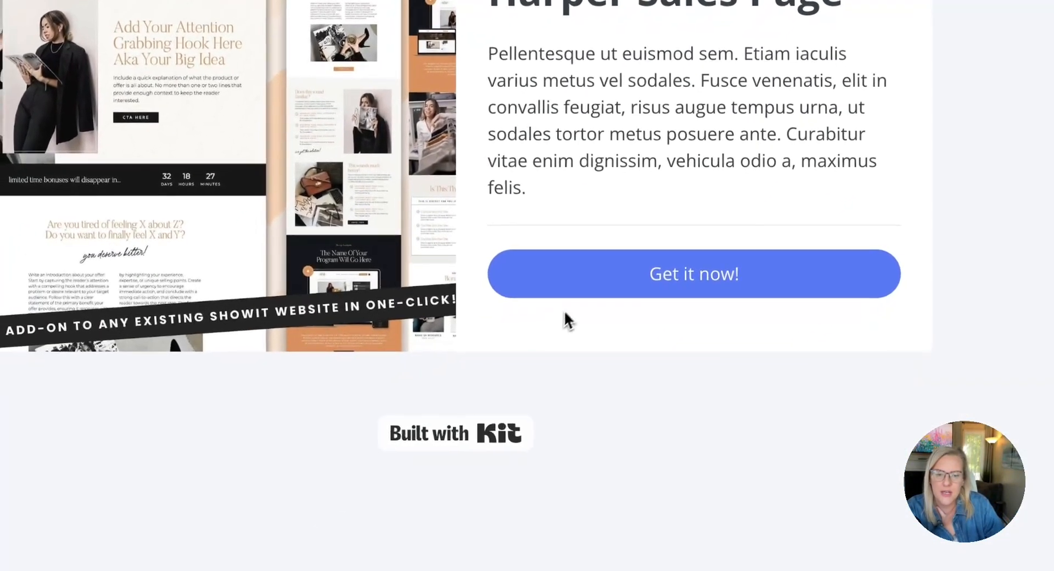
left_click(448, 410)
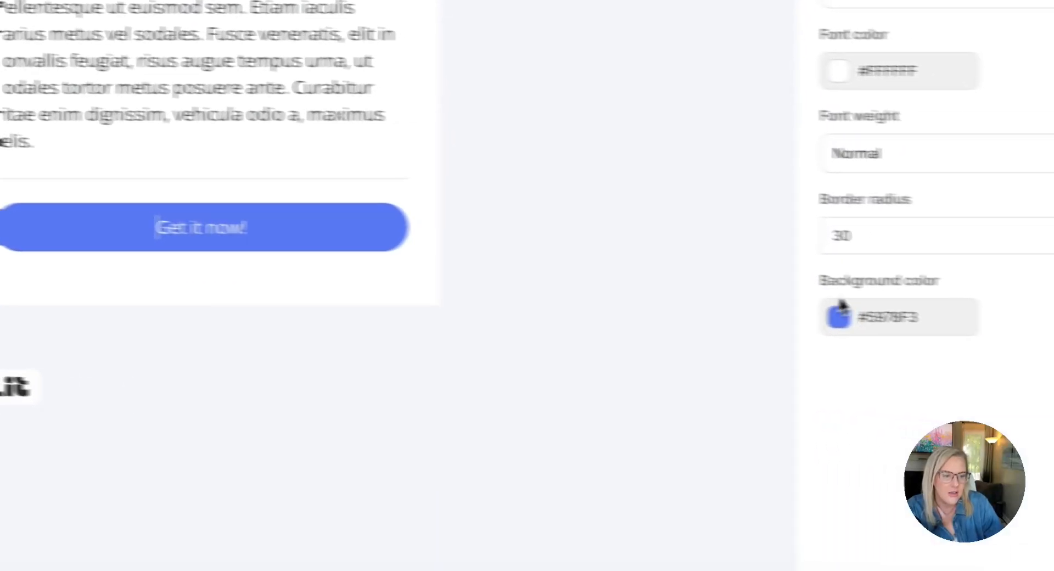
left_click(840, 312)
scroll(659, 340, "down", 3)
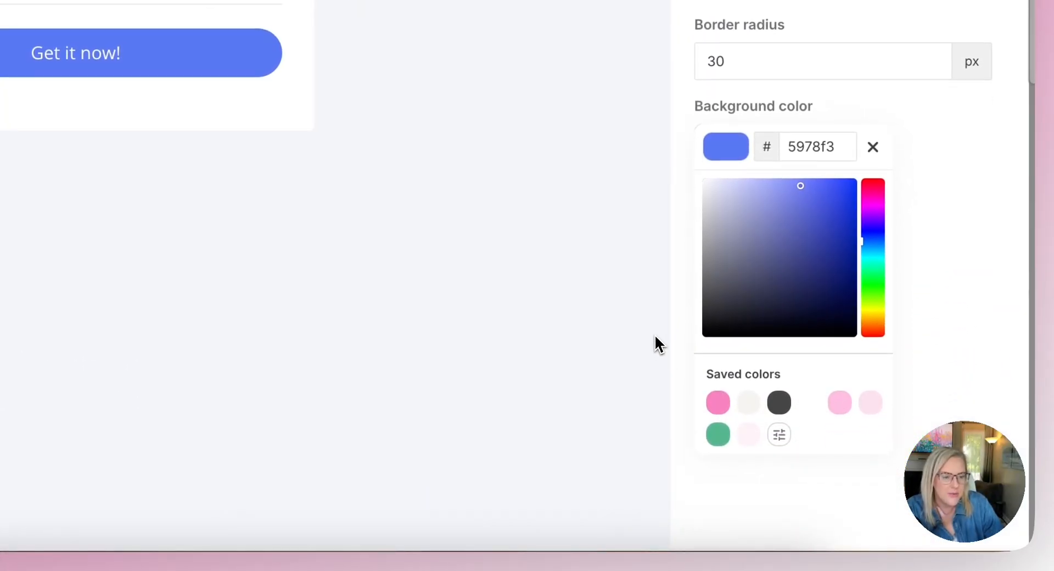
left_click(718, 406)
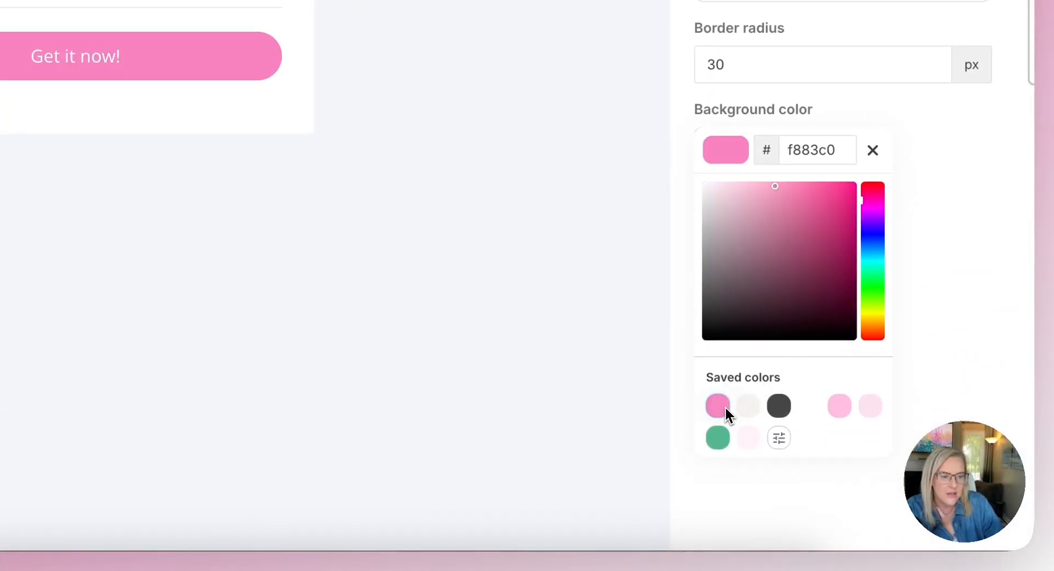
Replace the placeholder description with the copied Harper template text, including the demo link, and remove the blank line below that link
left_click(431, 316)
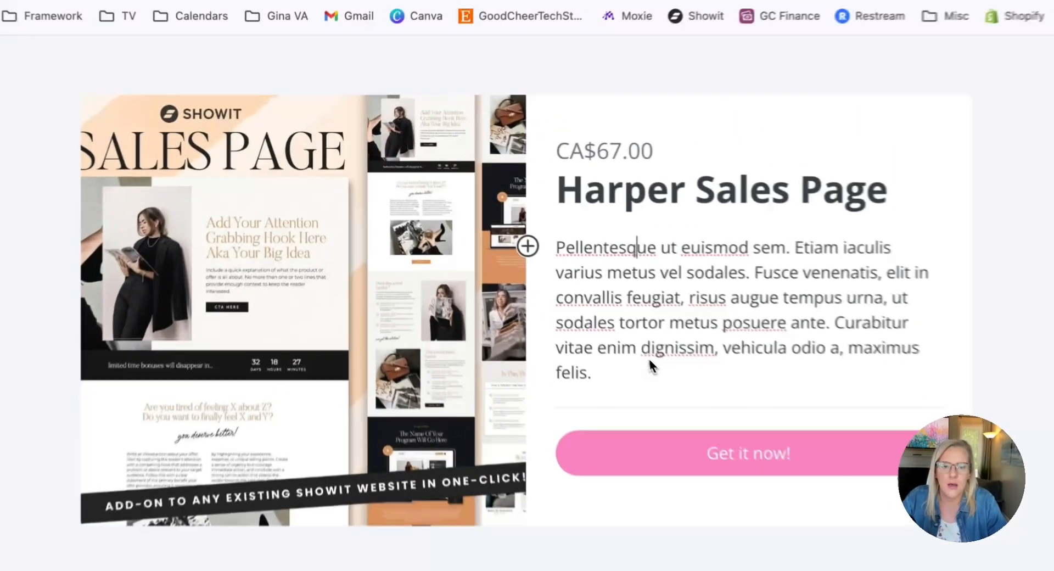
triple_click(499, 258)
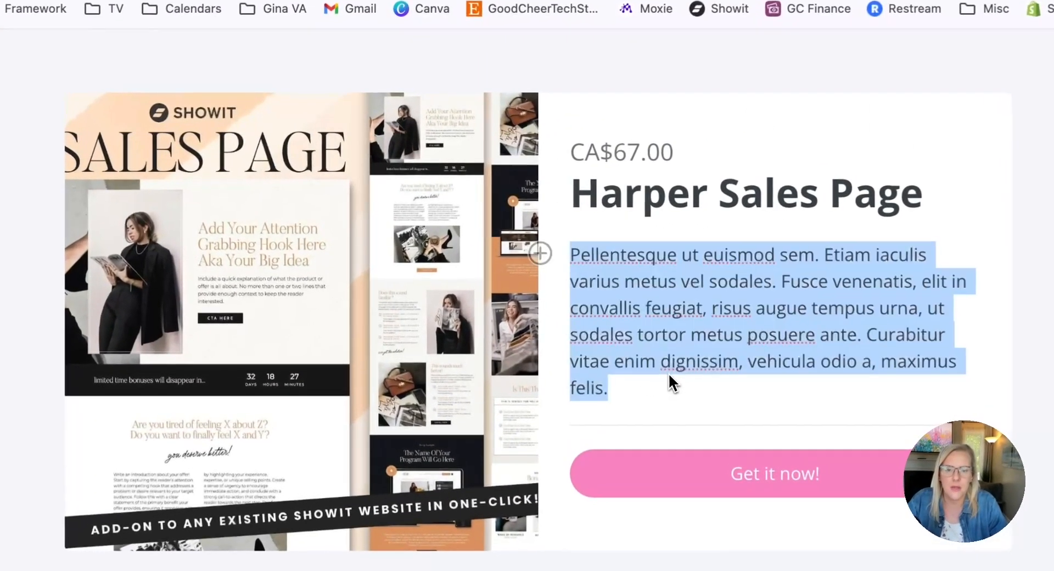
key("super+v")
left_click(658, 327)
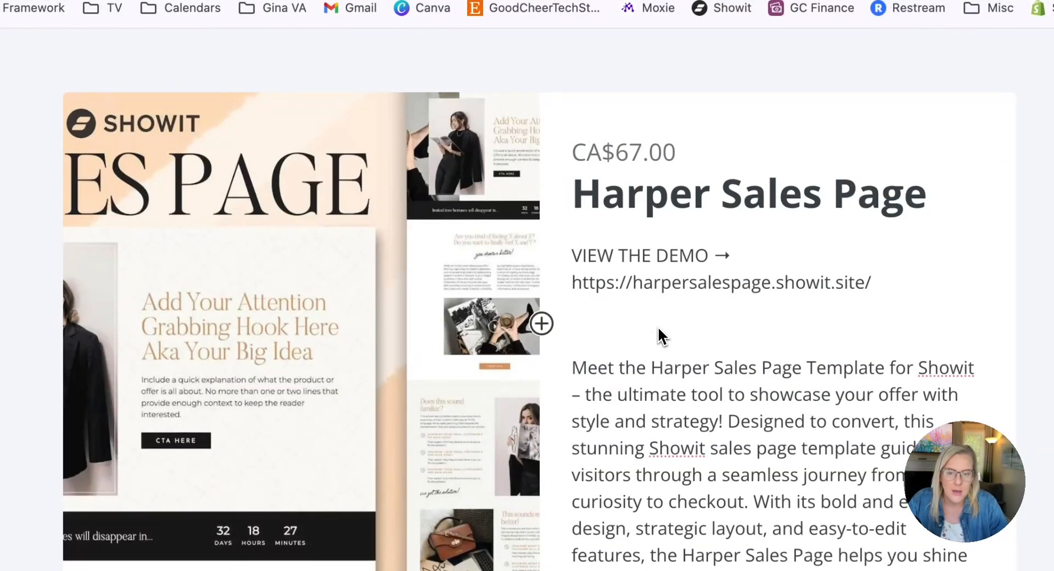
key("BackSpace")
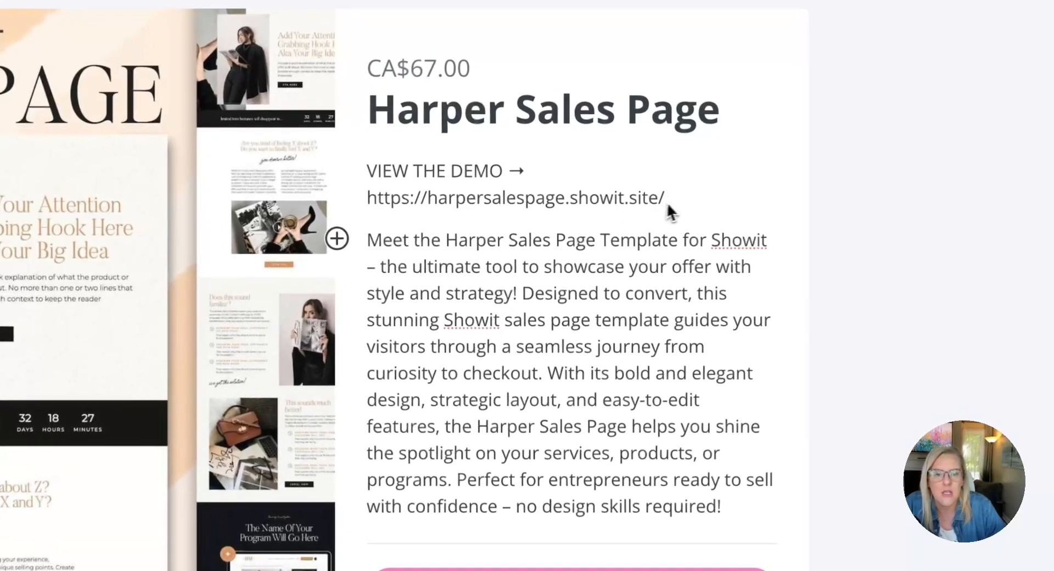
left_click_drag(607, 207, 358, 192)
key("ctrl+c")
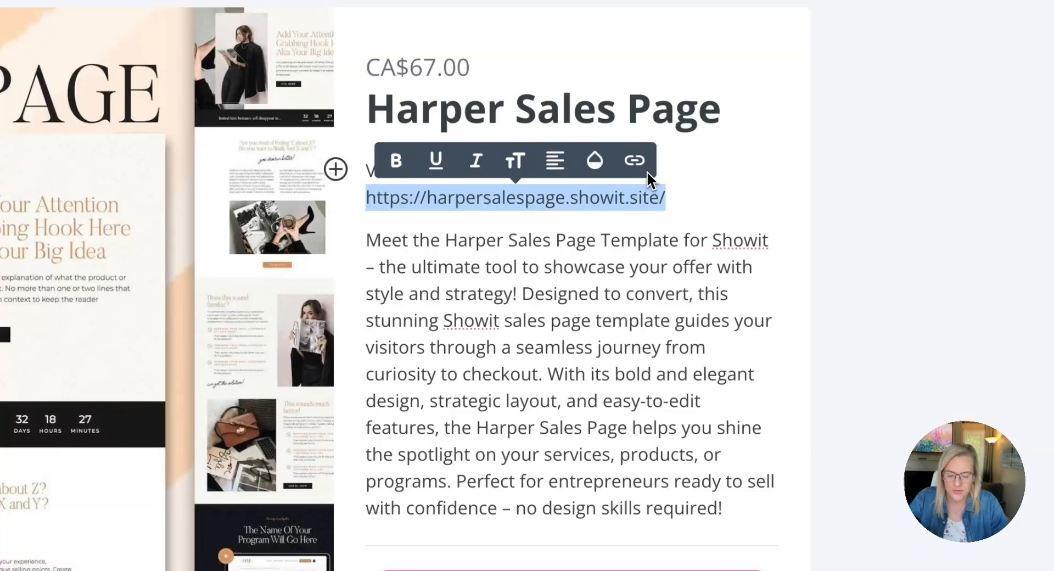
left_click(635, 160)
key("ctrl+v")
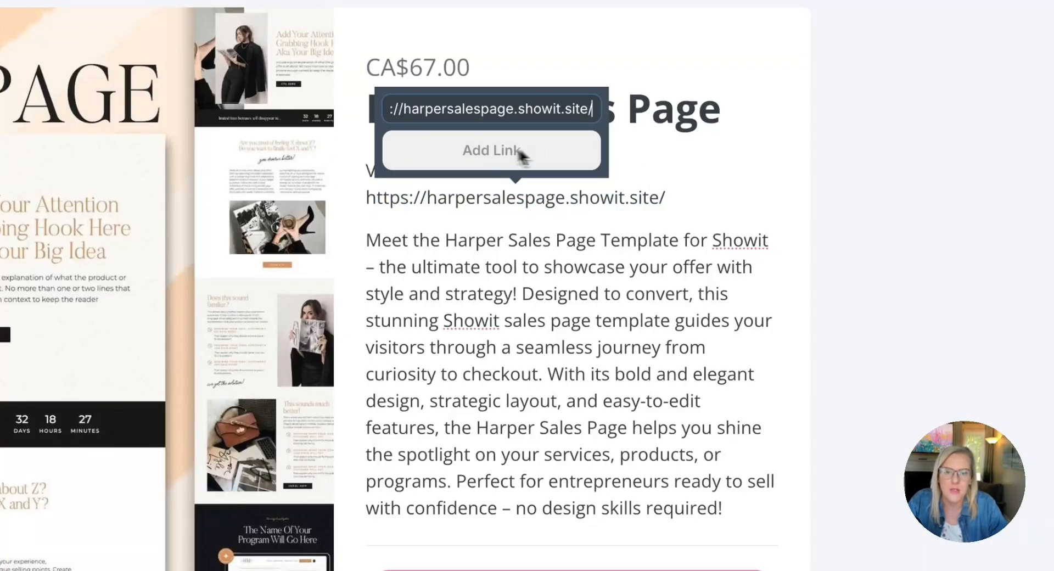
left_click(489, 159)
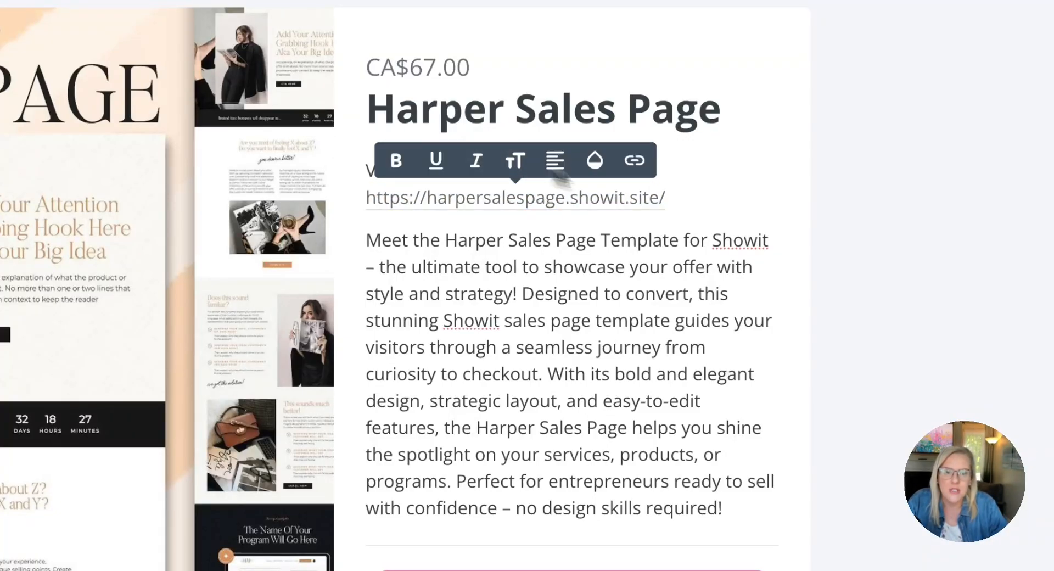
left_click(641, 352)
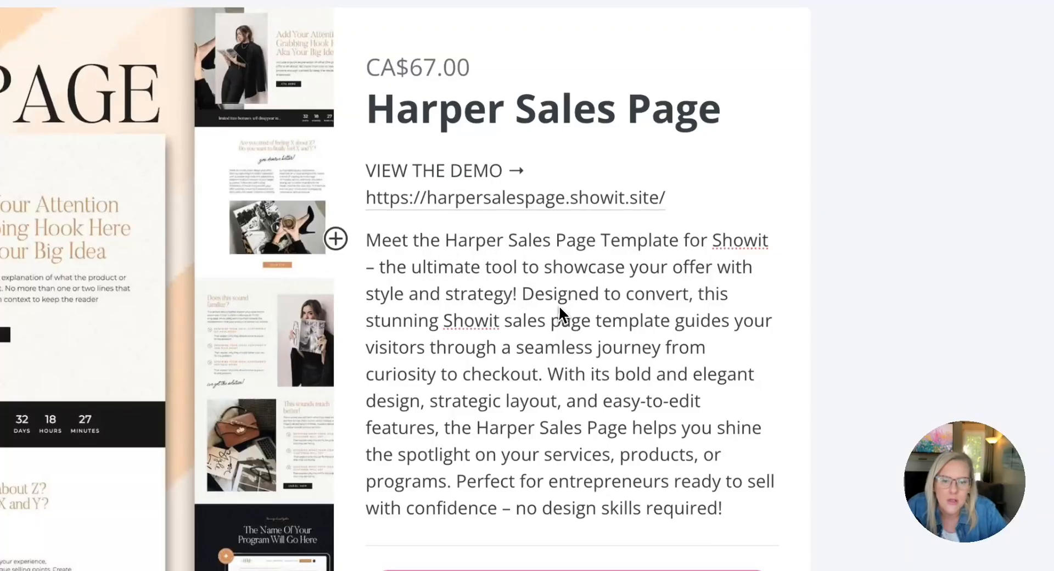
Delete the opening "Meet the Harper Sales Page Template for Showit" sentence so the description paragraph starts with "Designed to convert"
left_click(521, 294)
left_click_drag(521, 294, 367, 240)
key("BackSpace")
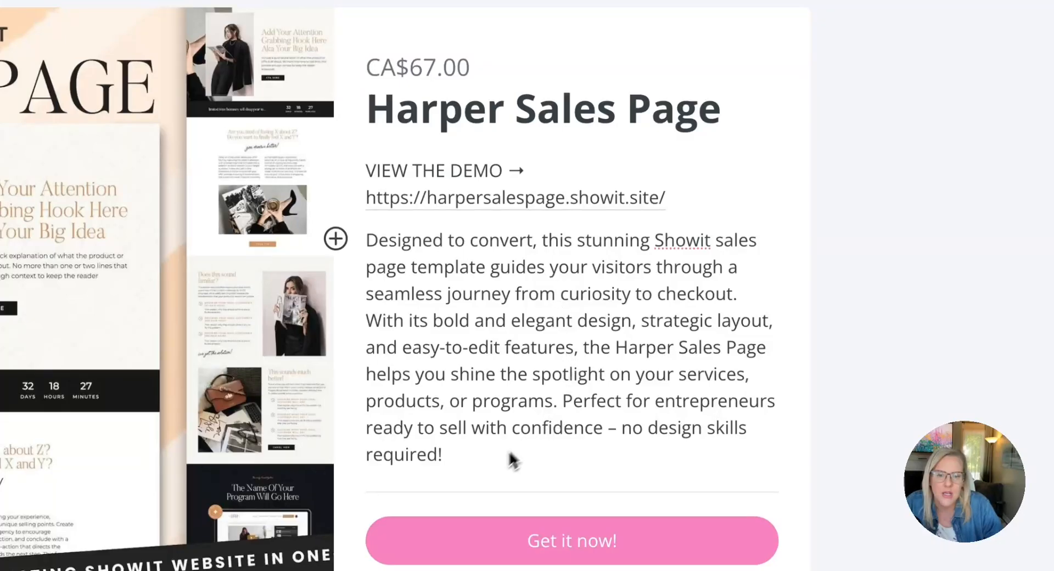
Reduce the font size of the description paragraph below the demo link to 14
left_click_drag(512, 460, 362, 254)
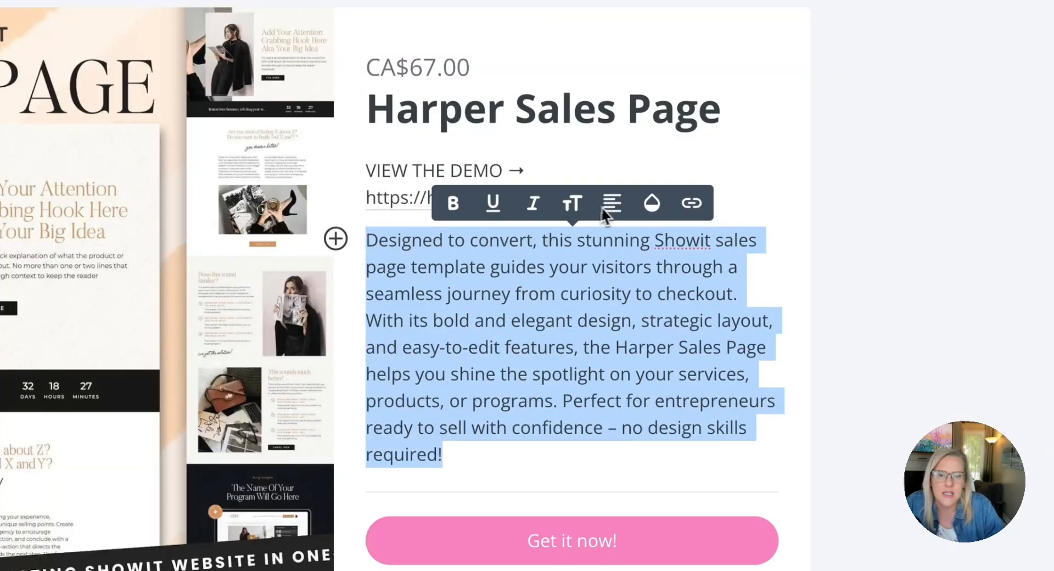
left_click(580, 206)
scroll(582, 308, "down", 2)
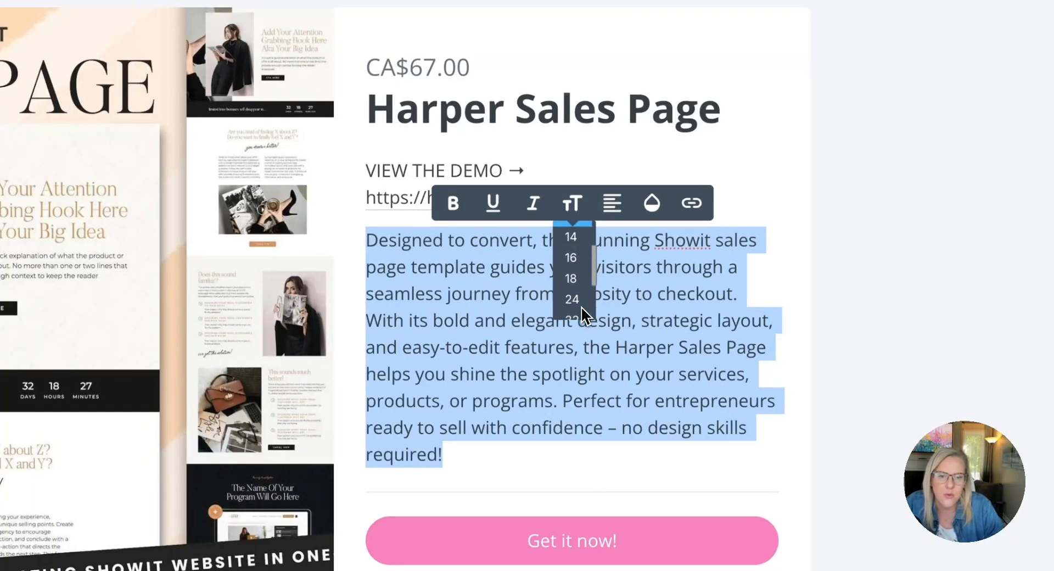
left_click(574, 269)
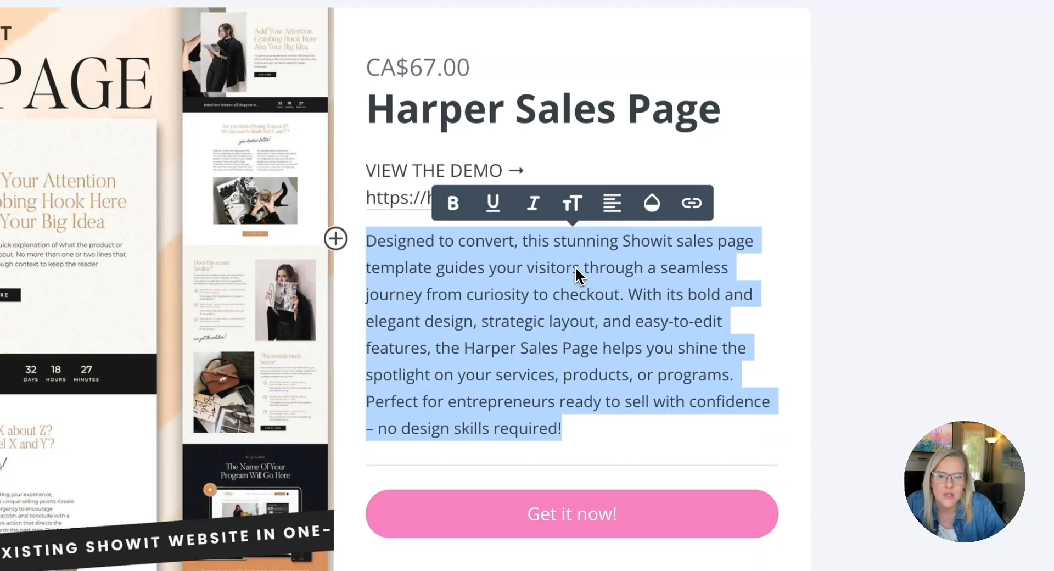
left_click(568, 211)
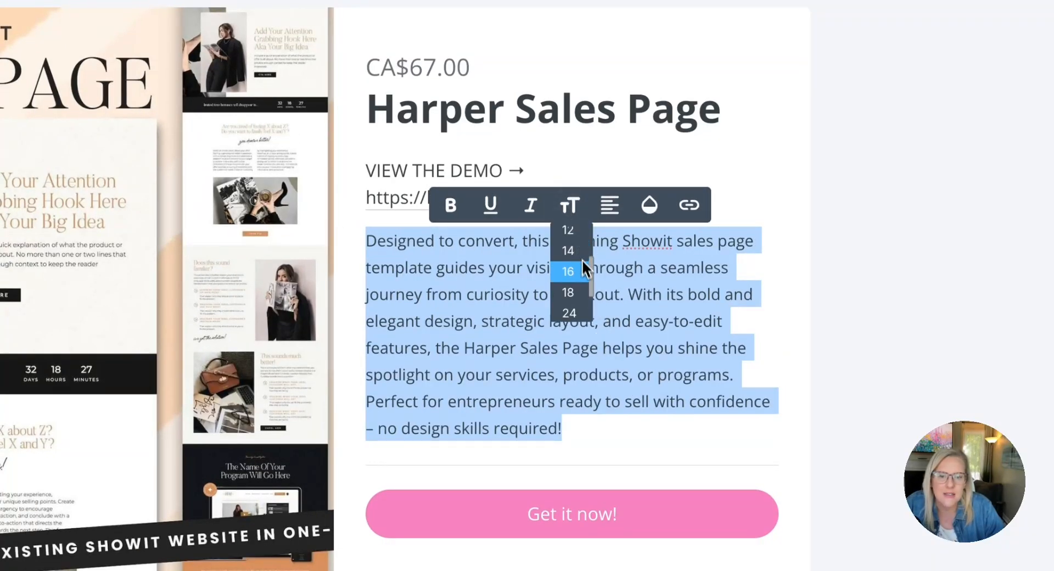
left_click(581, 261)
left_click(577, 321)
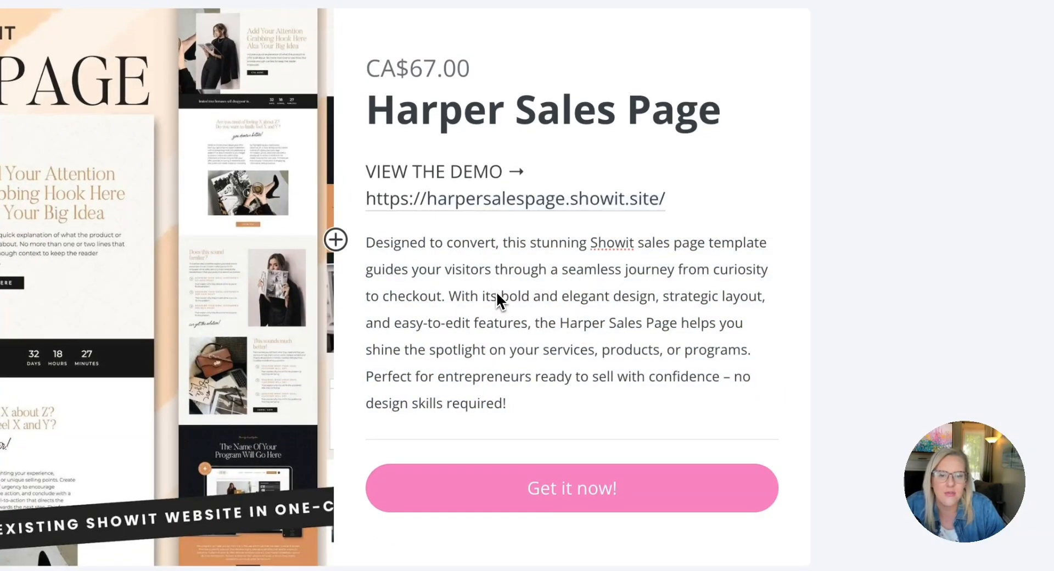
left_click_drag(528, 407, 446, 265)
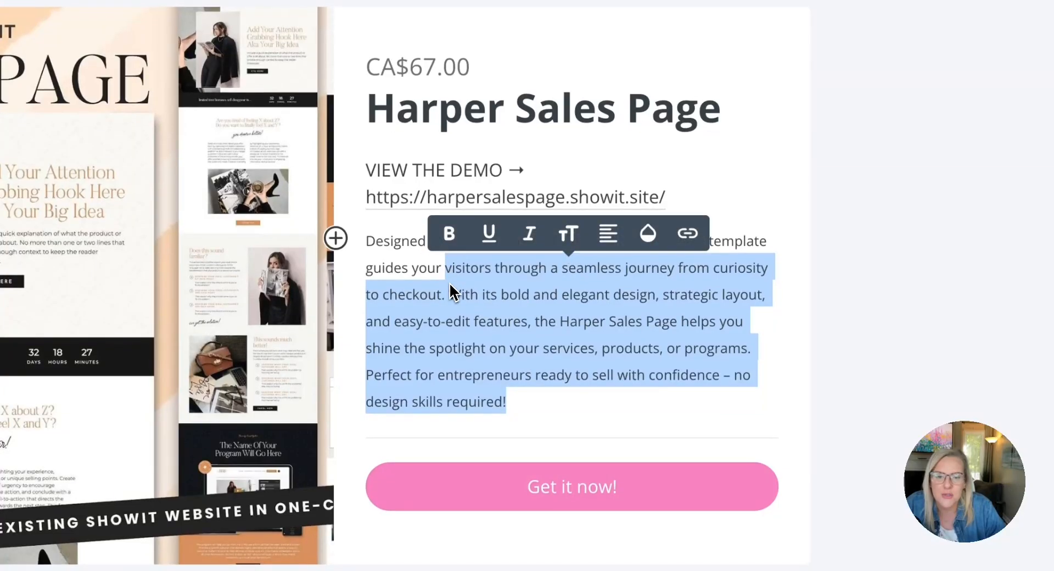
left_click(449, 282)
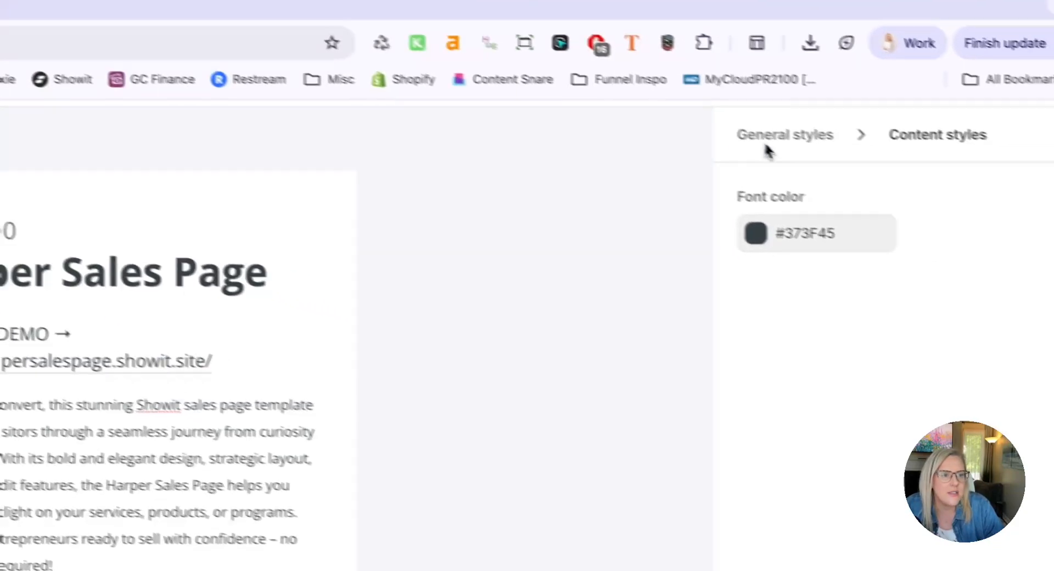
Change the headings font in the product page's general styles to Poppins
left_click(768, 144)
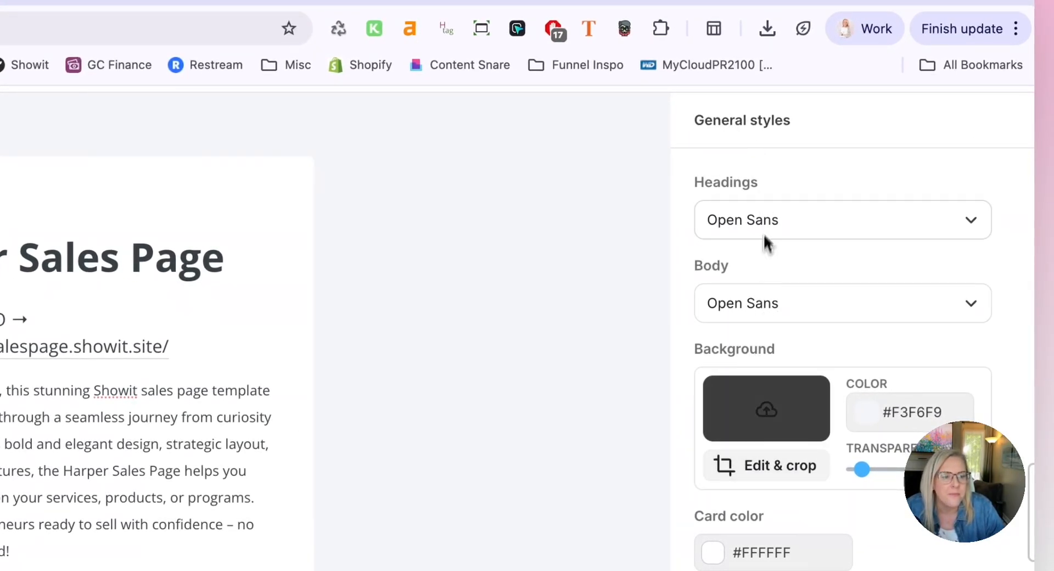
scroll(765, 240, "down", 2)
left_click(754, 157)
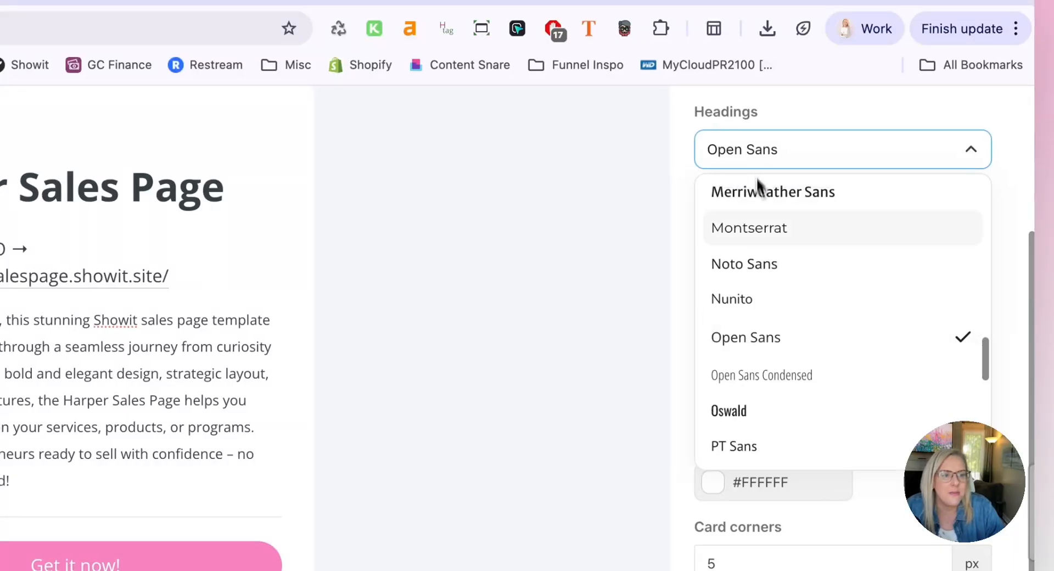
scroll(790, 371, "down", 8)
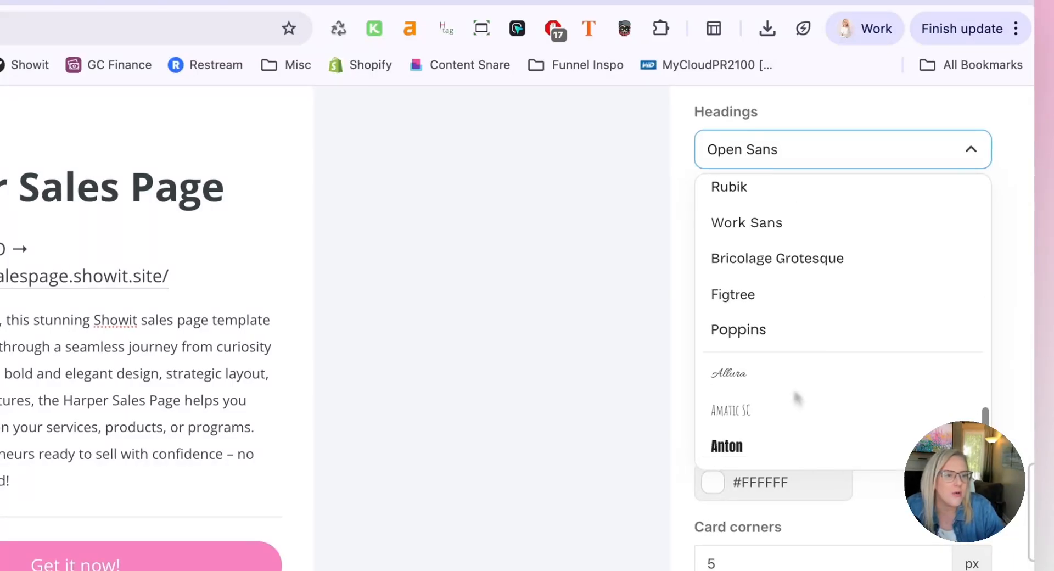
left_click(746, 329)
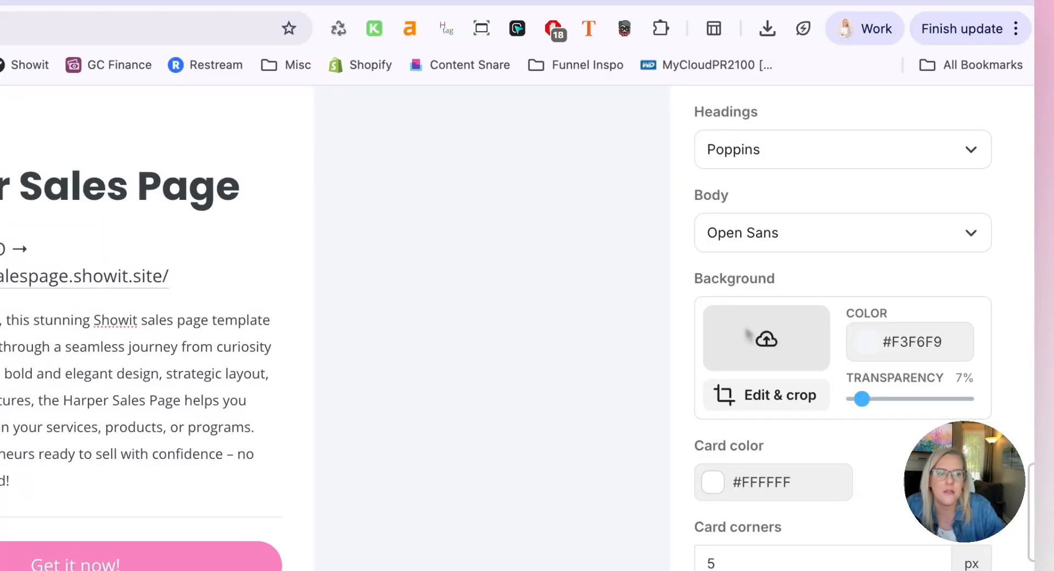
Set the page background color to the saved off-white F6F4F0
scroll(736, 309, "down", 3)
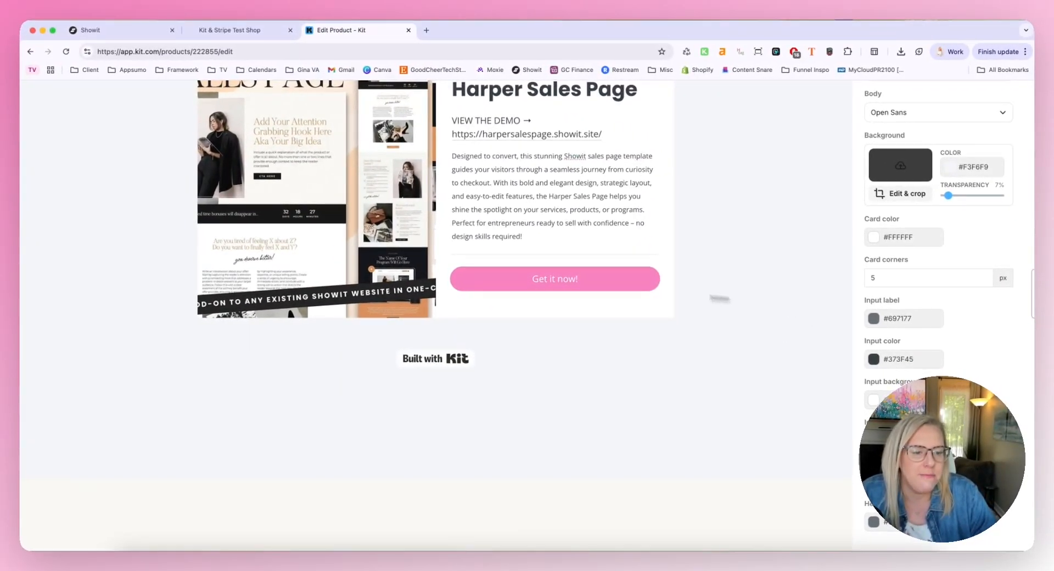
scroll(679, 373, "up", 3)
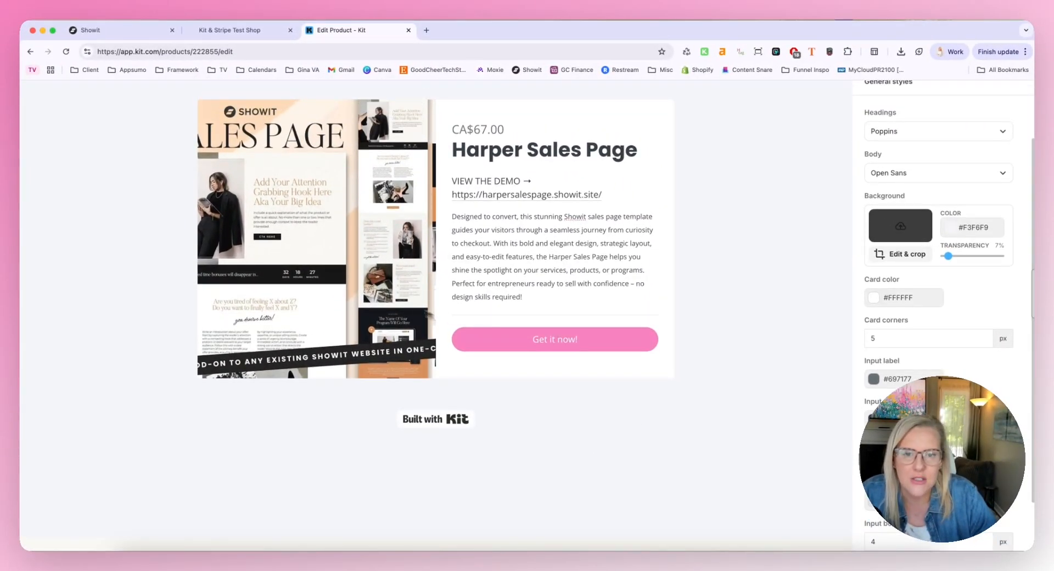
scroll(592, 304, "down", 3)
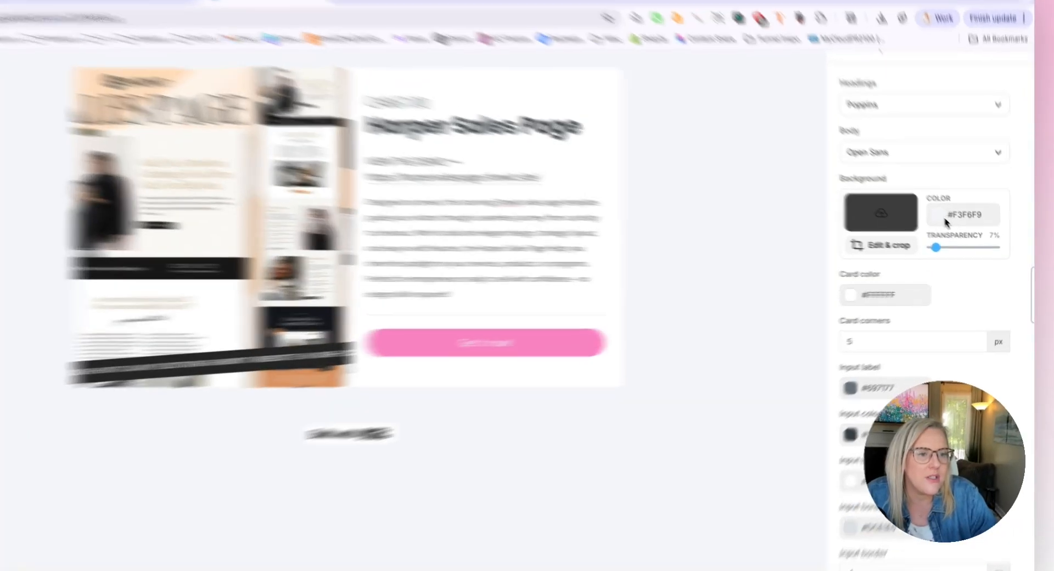
left_click(945, 222)
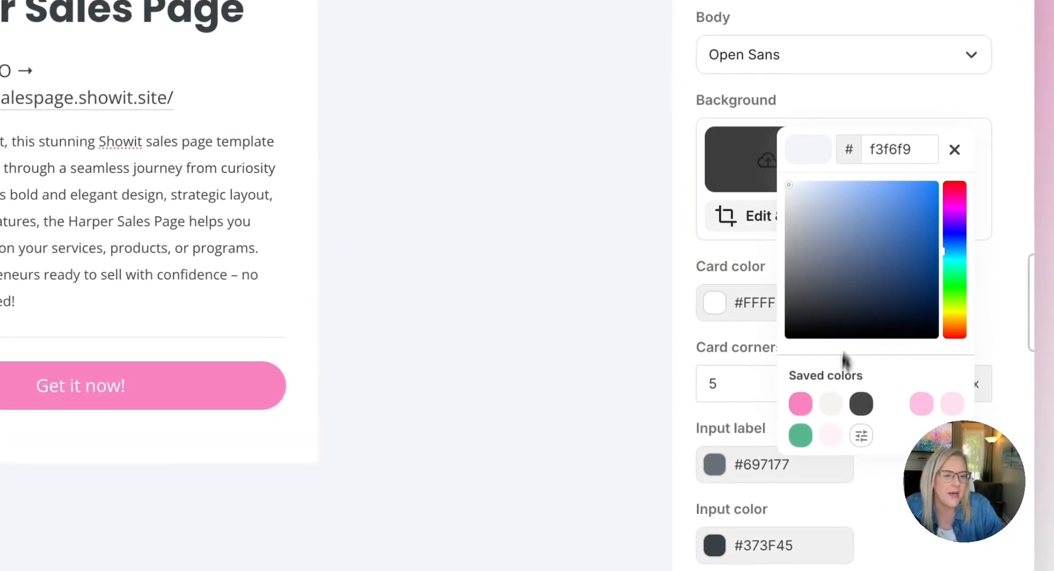
left_click(957, 354)
Turn off the "Built with Kit" badge below the product card
scroll(511, 302, "up", 3)
left_click(499, 282)
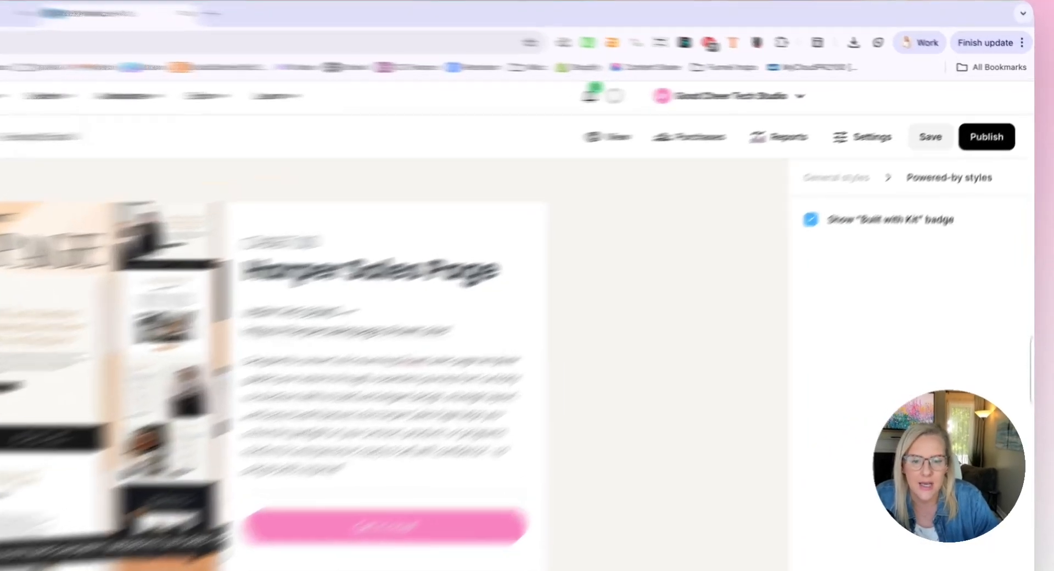
left_click(869, 182)
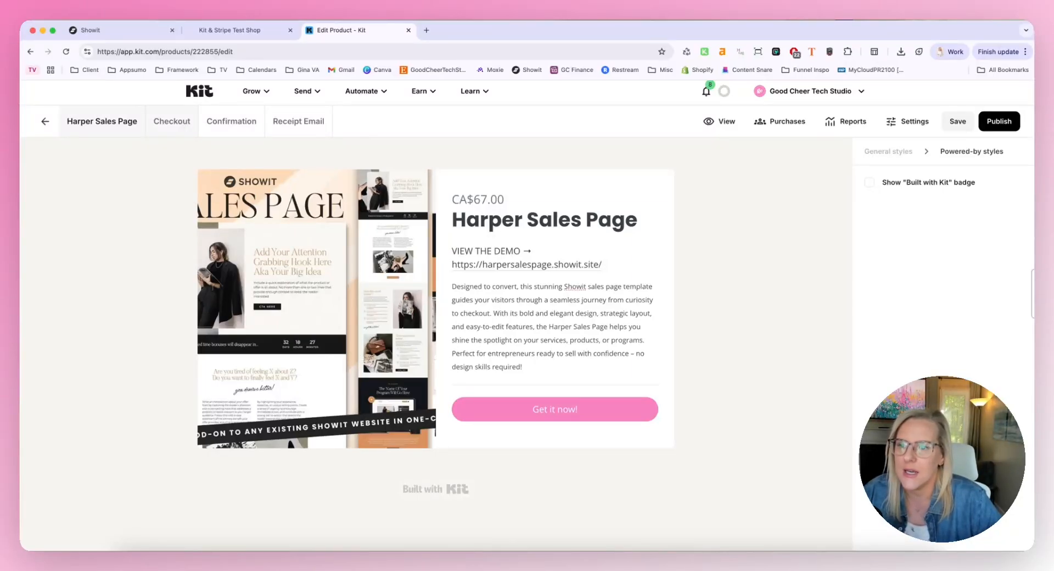
Add the Email Marketing Growth Kit as an upsell on the checkout page, leave its discount blank, and save the product settings
left_click(181, 123)
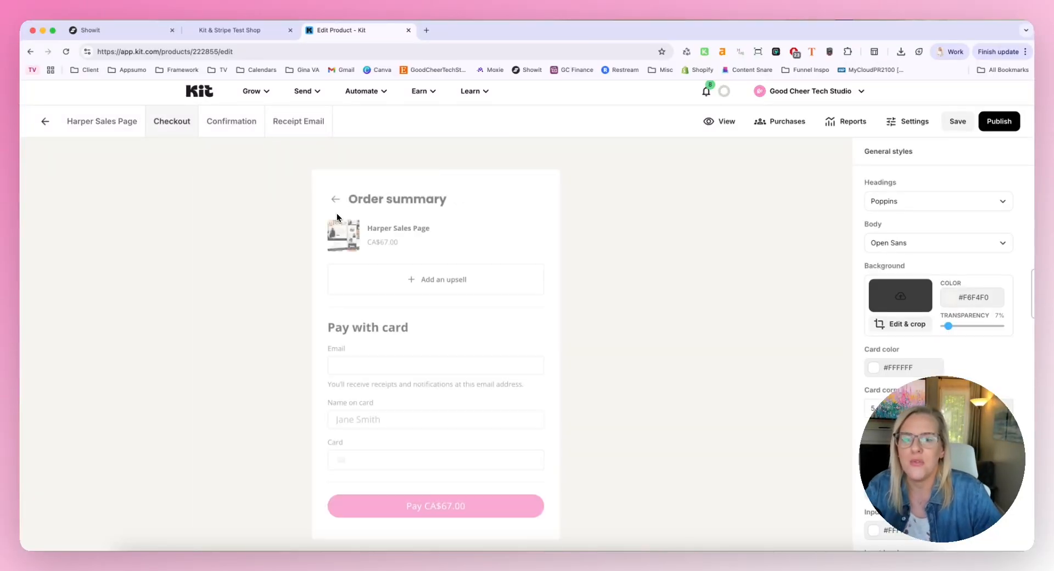
scroll(280, 223, "down", 2)
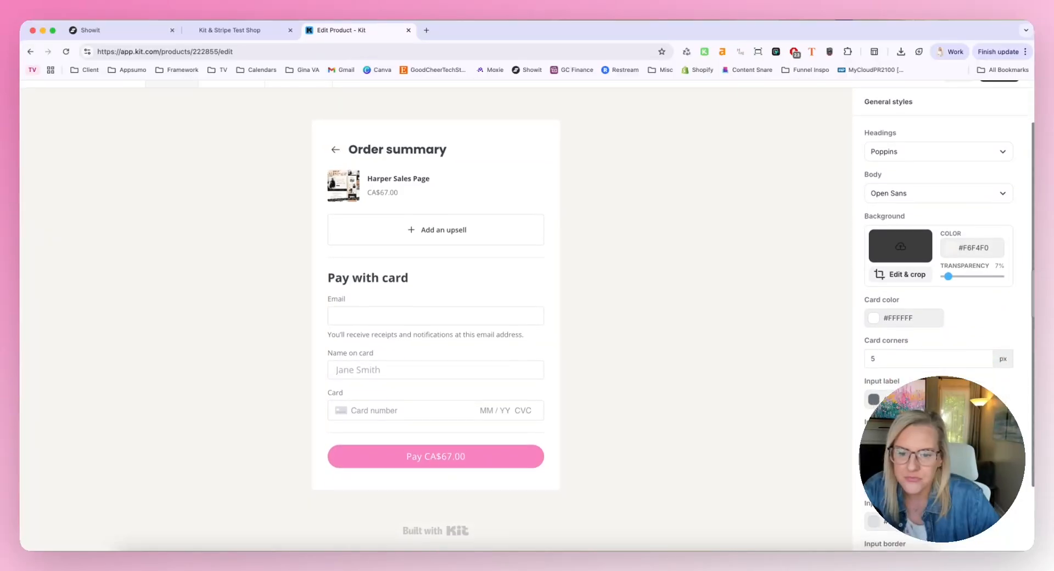
scroll(280, 223, "up", 1)
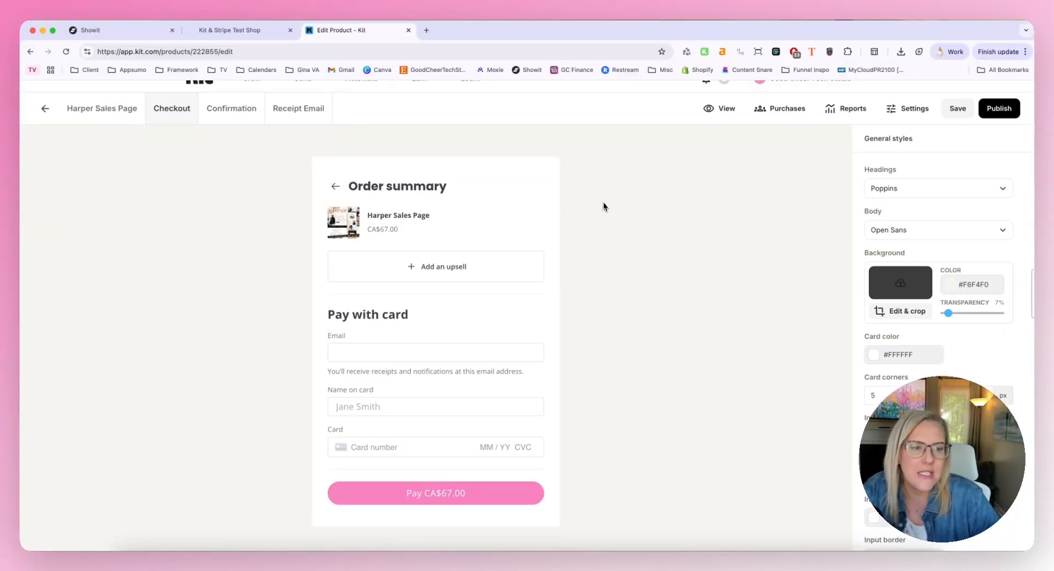
scroll(604, 206, "down", 3)
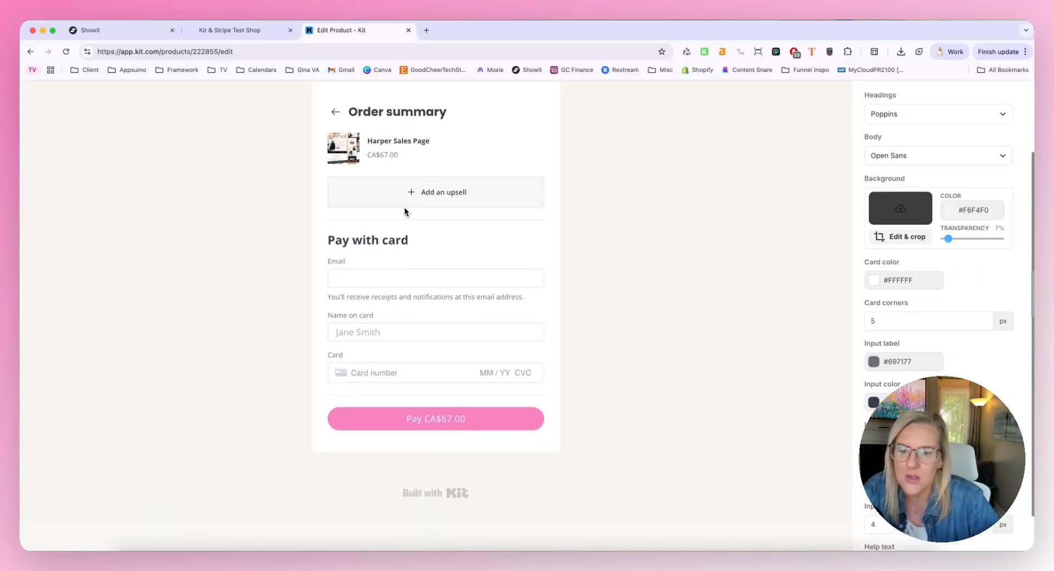
scroll(404, 207, "up", 3)
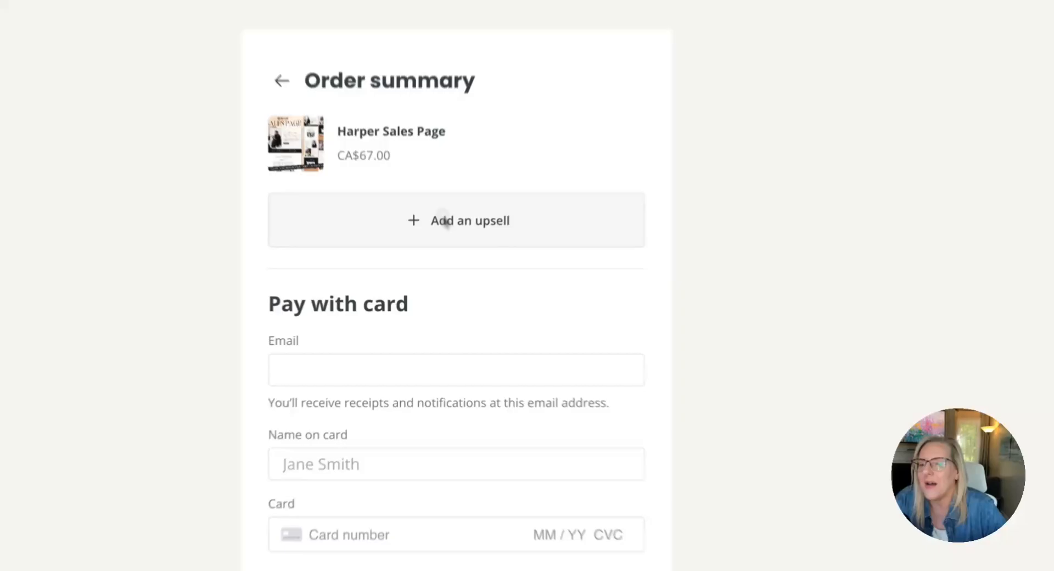
left_click(429, 271)
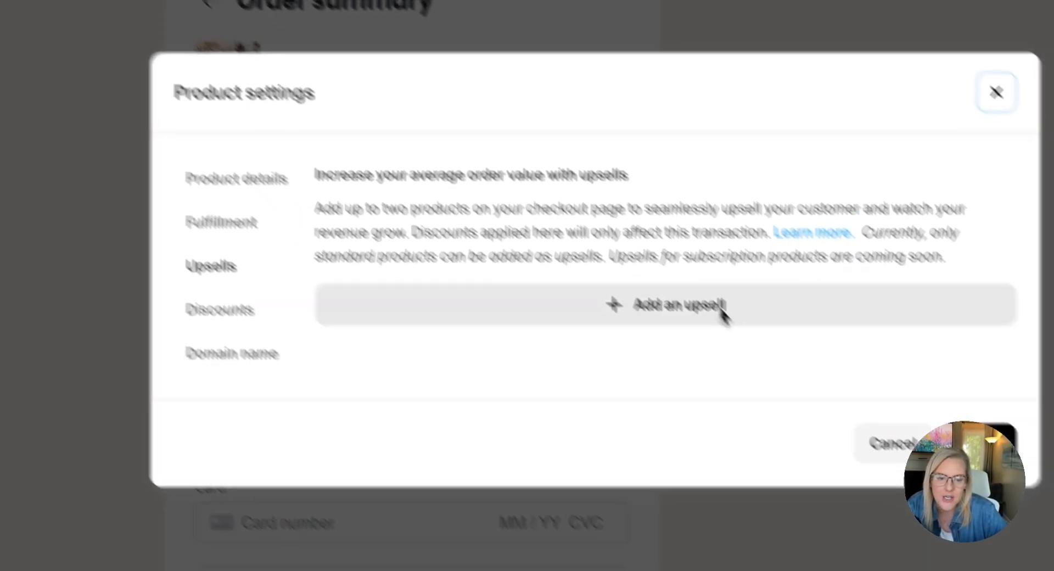
left_click(766, 347)
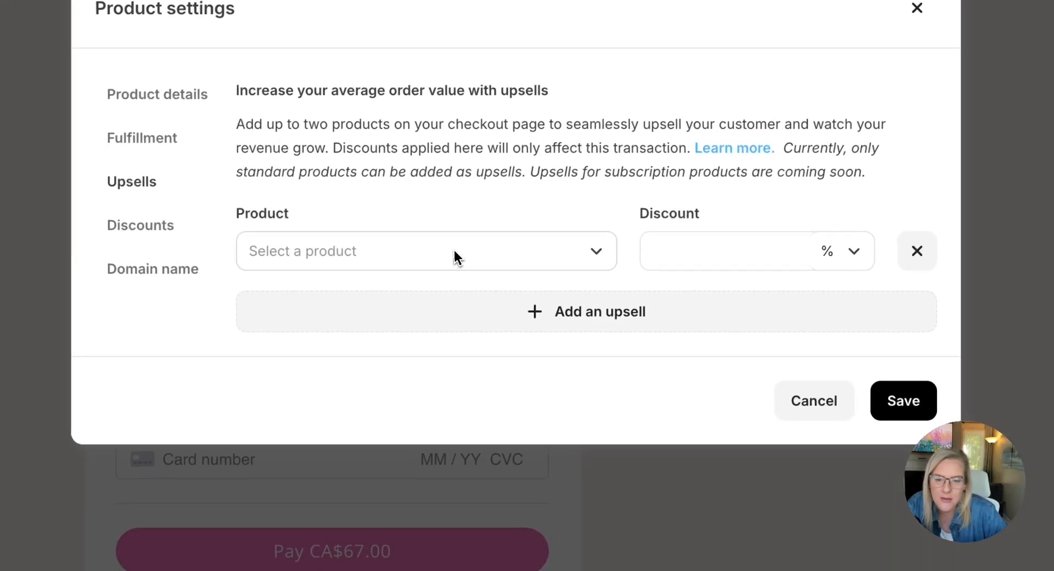
left_click(582, 384)
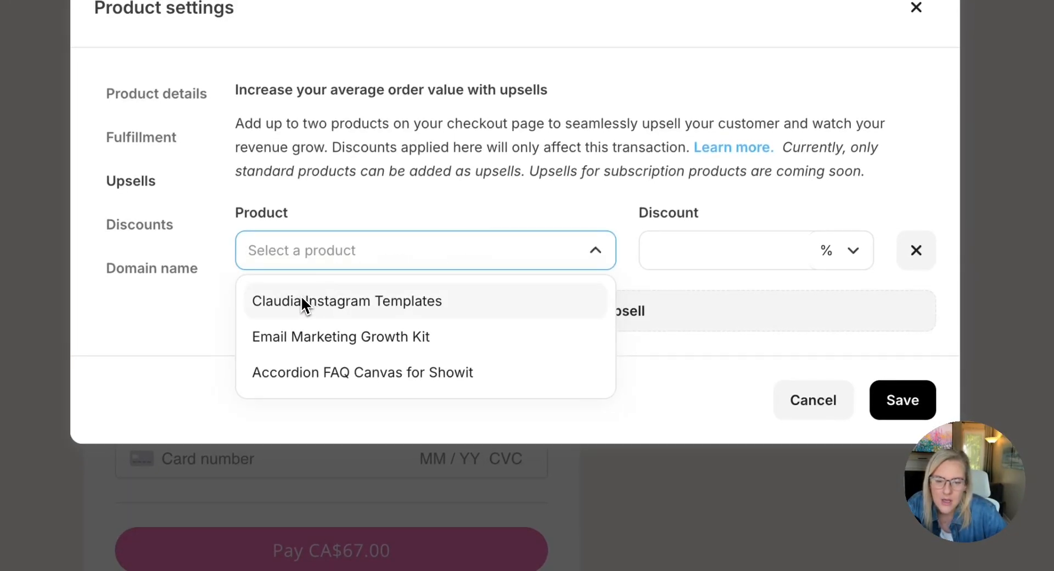
left_click(308, 334)
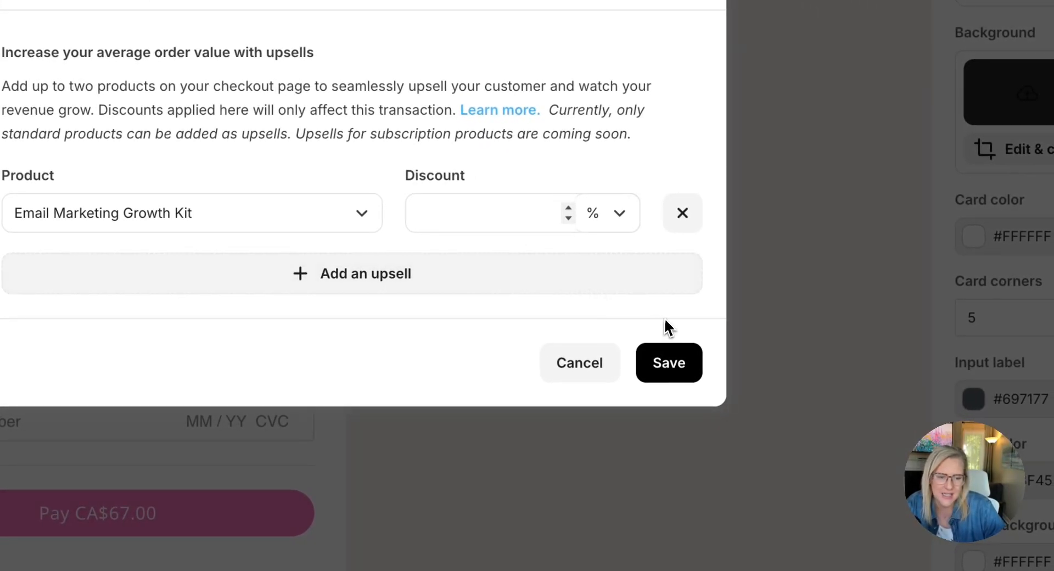
left_click(671, 367)
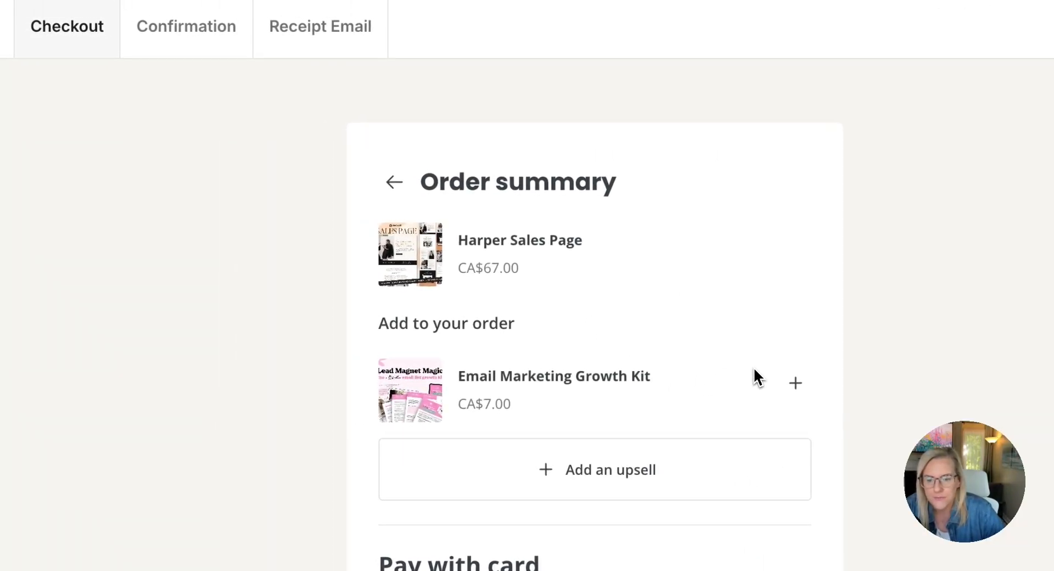
Change the background of the "Thank You!" header on the confirmation page to the saved pink color
scroll(754, 369, "down", 4)
scroll(628, 315, "up", 4)
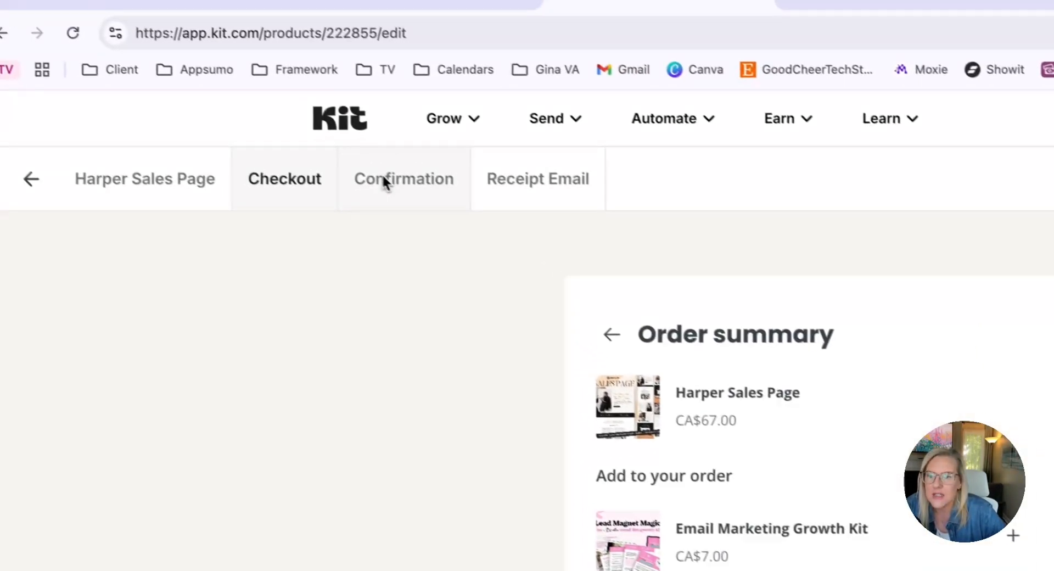
left_click(236, 107)
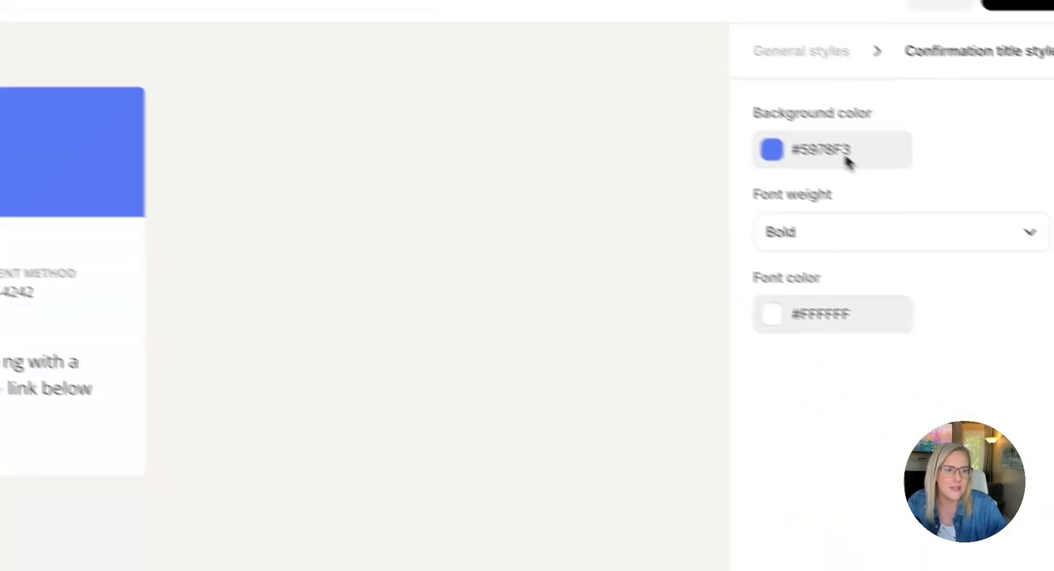
left_click(842, 159)
left_click(739, 213)
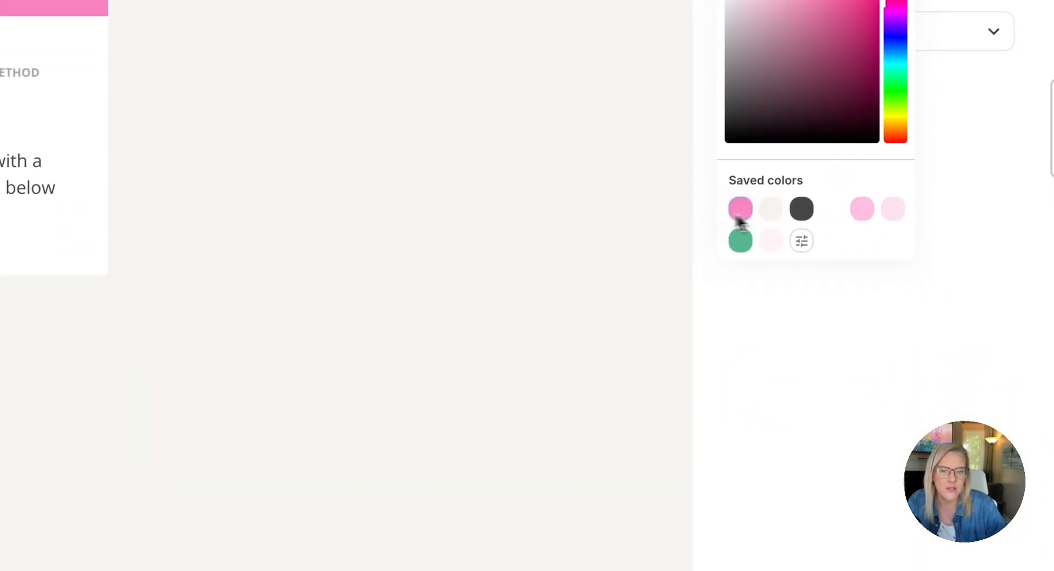
Center-align the "Thank You!" heading on the confirmation page
left_click_drag(245, 170, 424, 170)
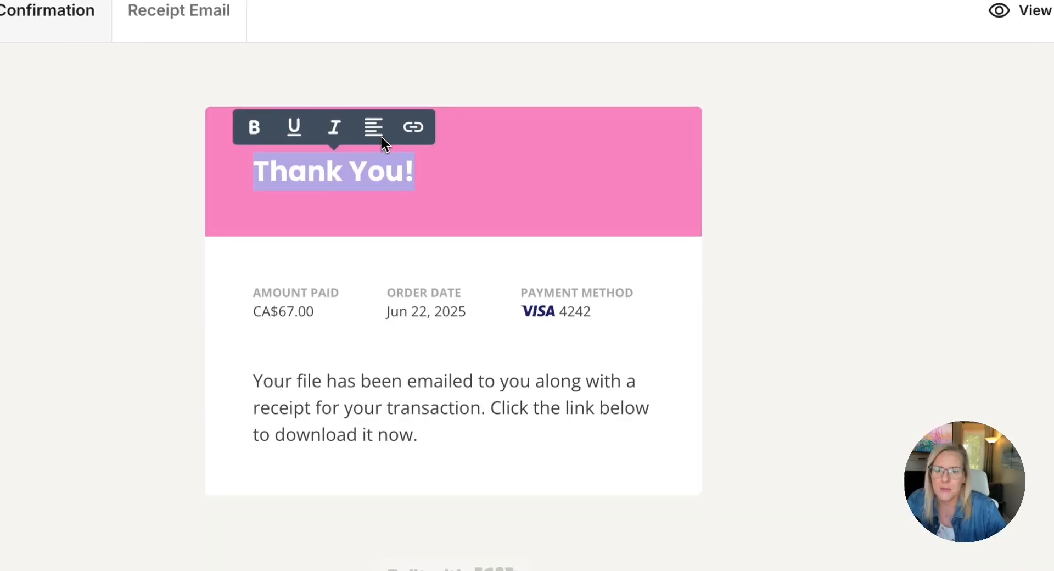
left_click(373, 127)
left_click(620, 215)
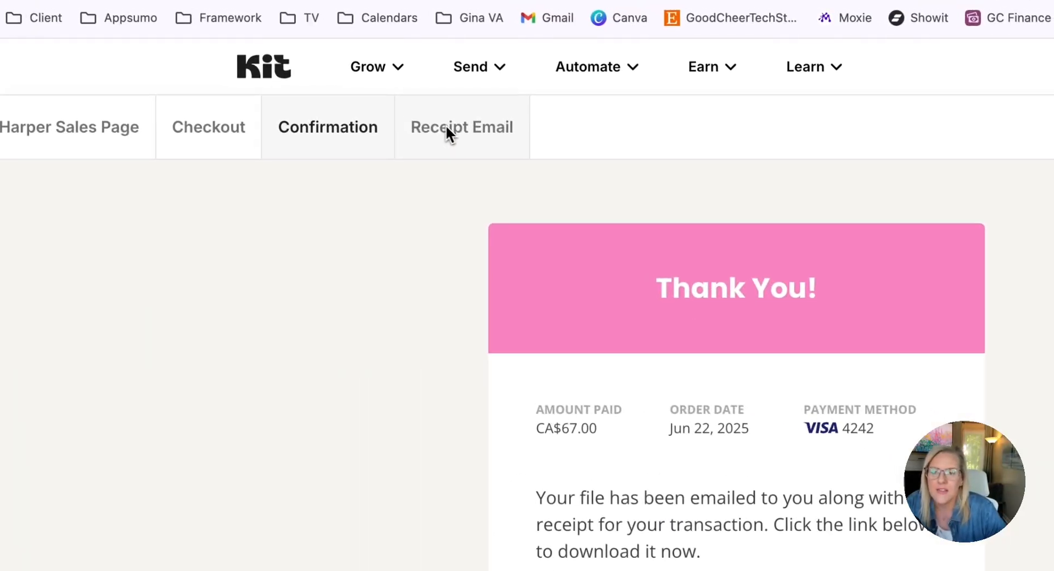
Insert the uploaded Showit sales page image above the opening text of the receipt email
left_click(152, 11)
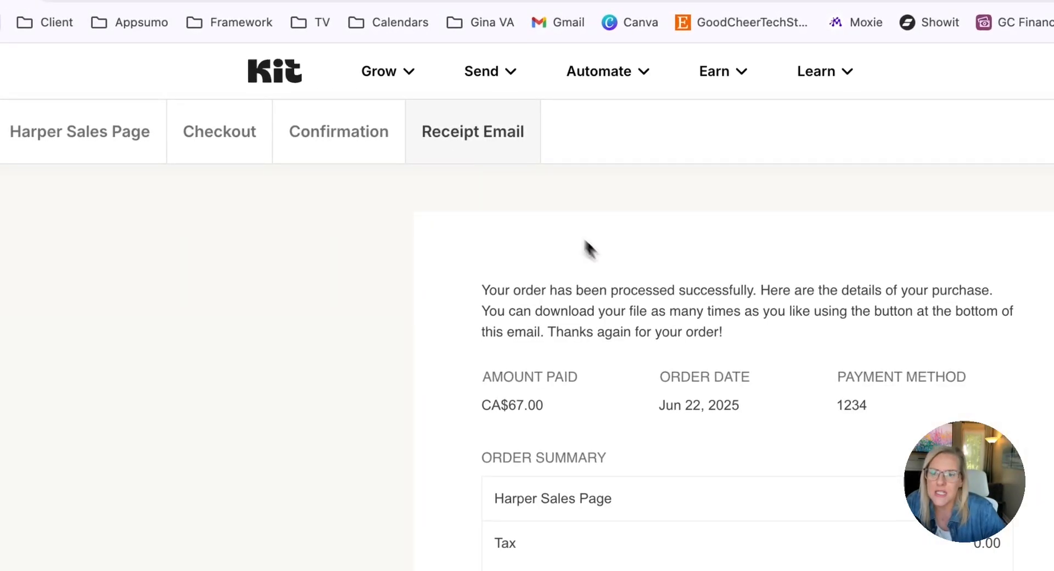
left_click(630, 289)
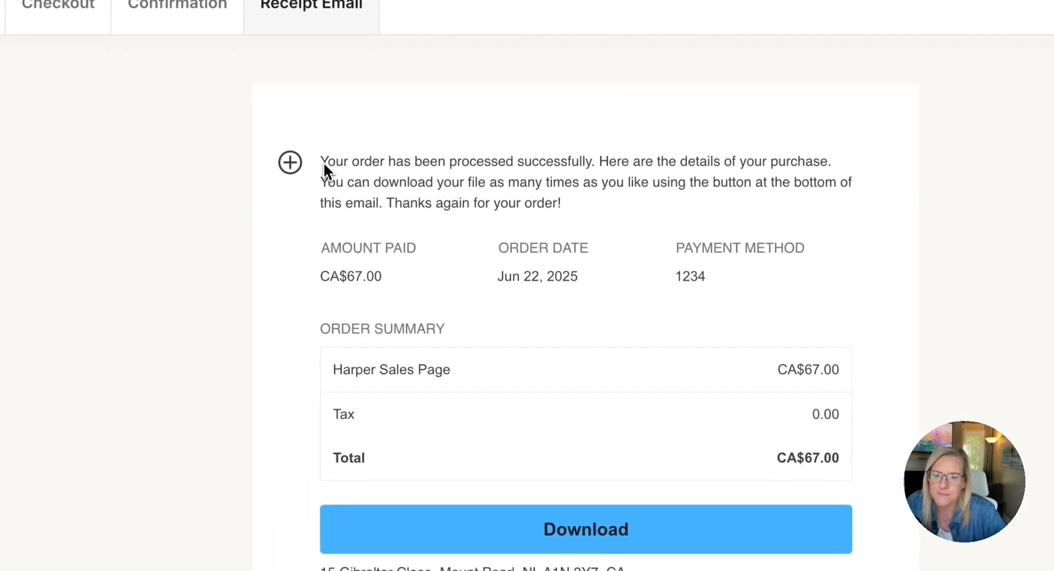
left_click(322, 165)
key("Return")
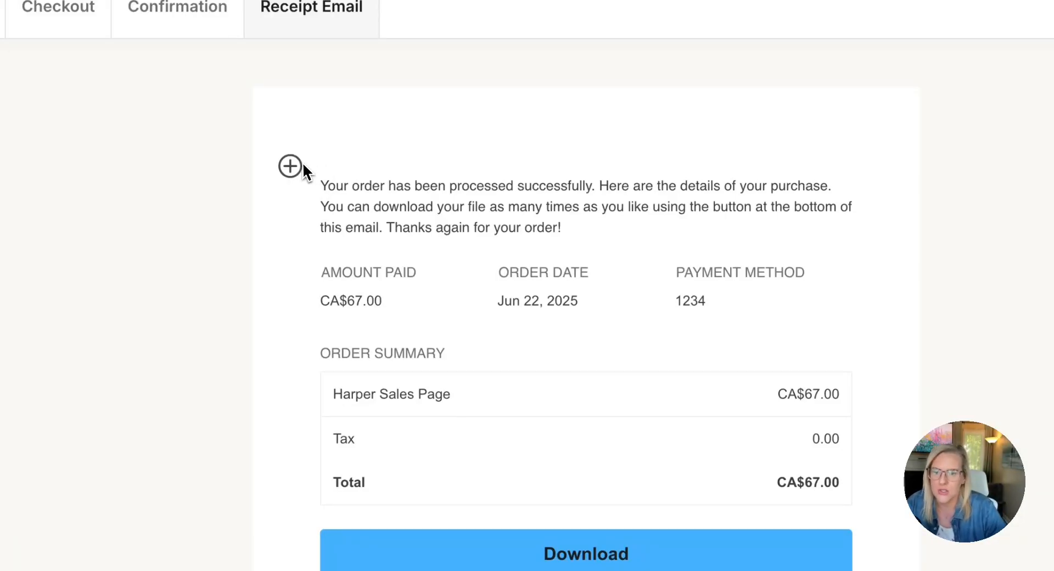
left_click(291, 168)
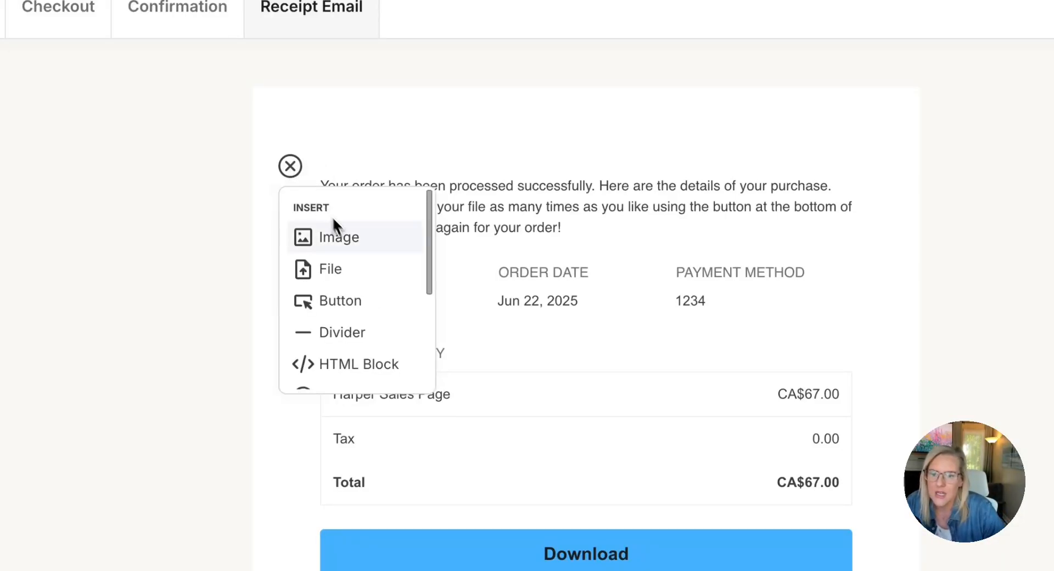
left_click(347, 241)
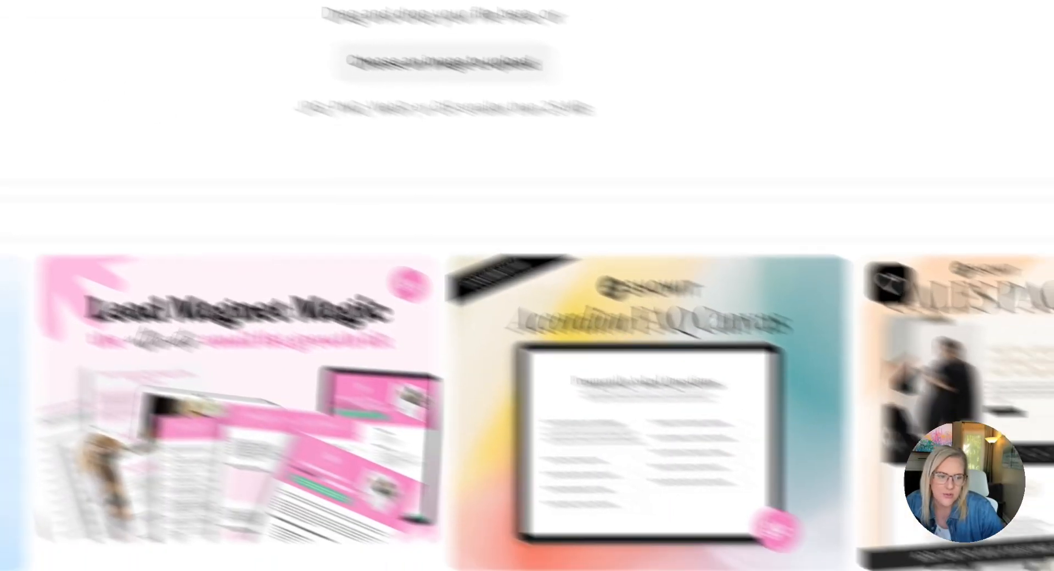
left_click(768, 333)
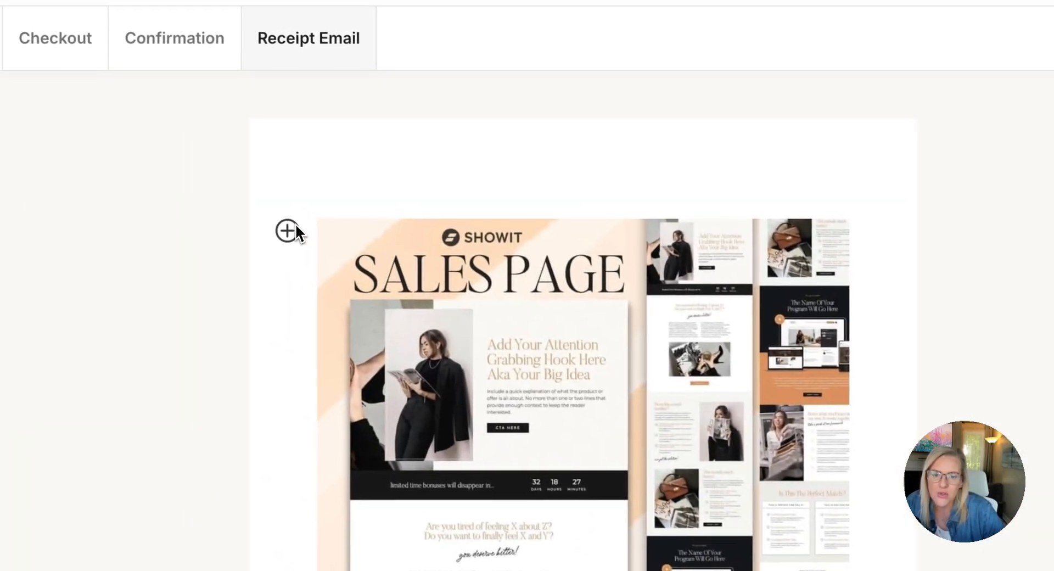
Search the uploaded images for "logo" and insert the Good Cheer Tech Studio logo above the sales page image
left_click(119, 148)
scroll(342, 345, "down", 5)
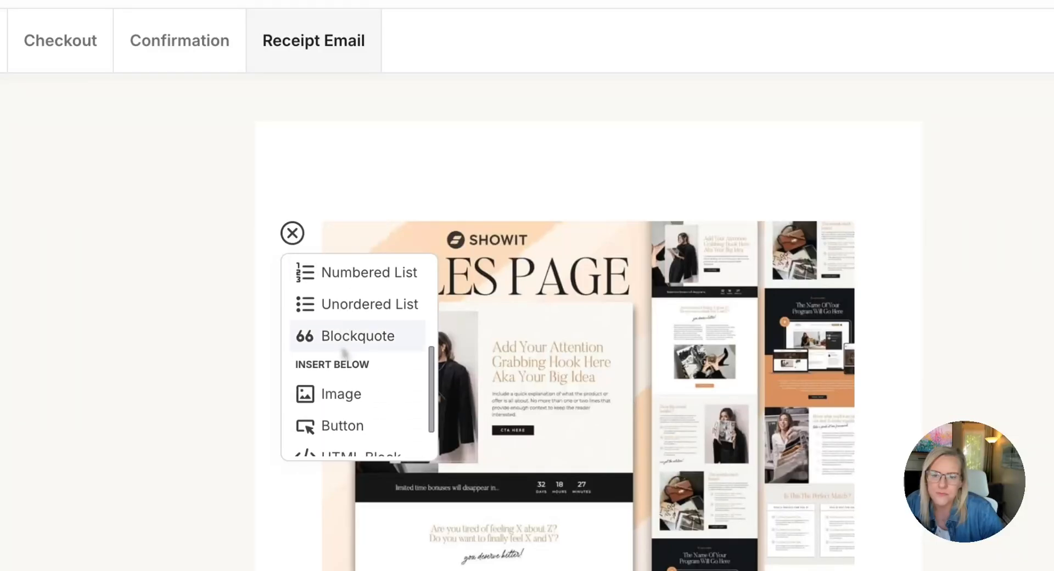
left_click(340, 356)
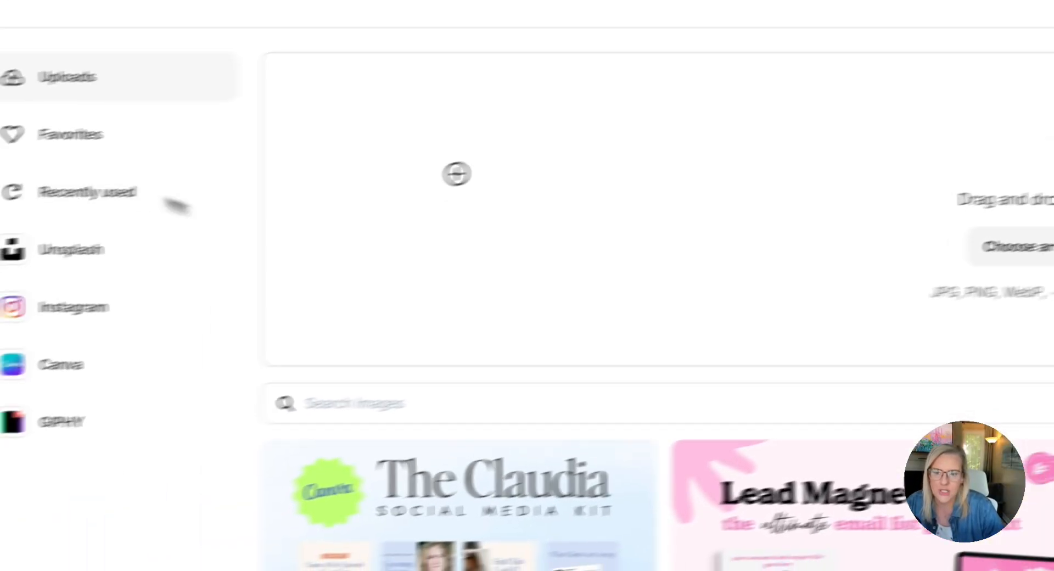
left_click(606, 397)
type("logo")
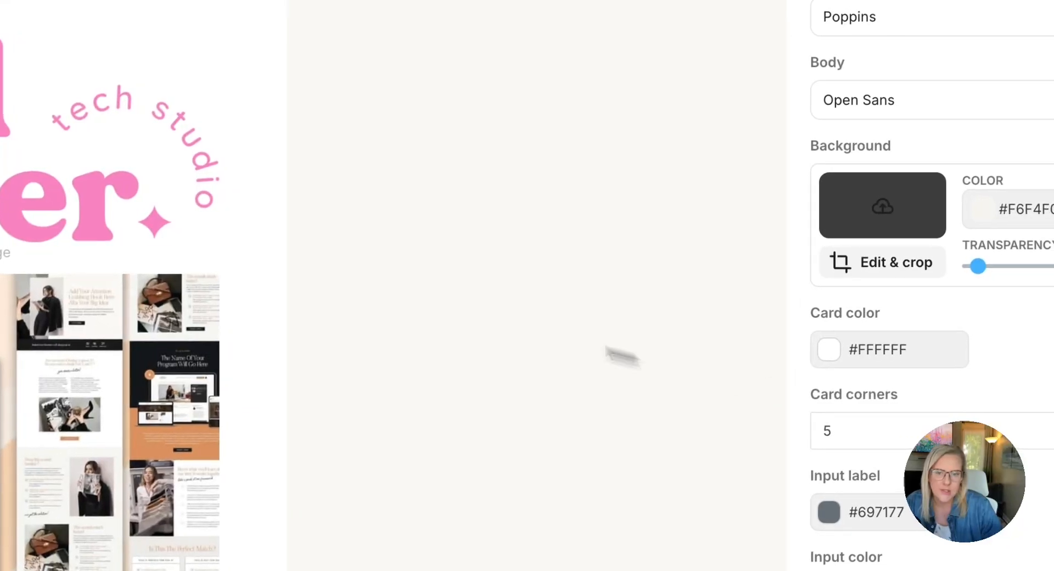
Set the width of the logo in the receipt email to 100
left_click(66, 117)
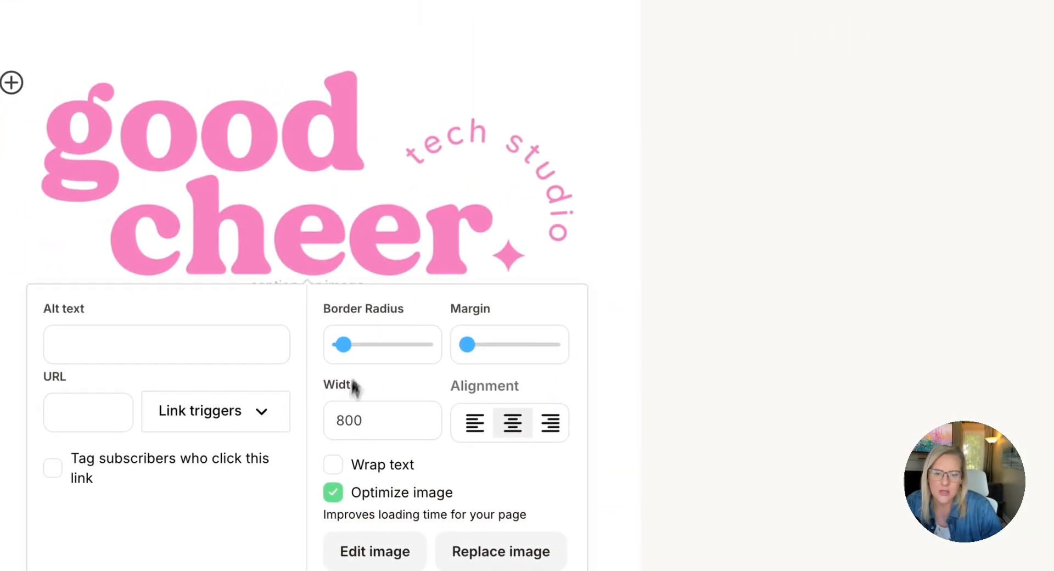
left_click_drag(344, 423, 329, 426)
type("100")
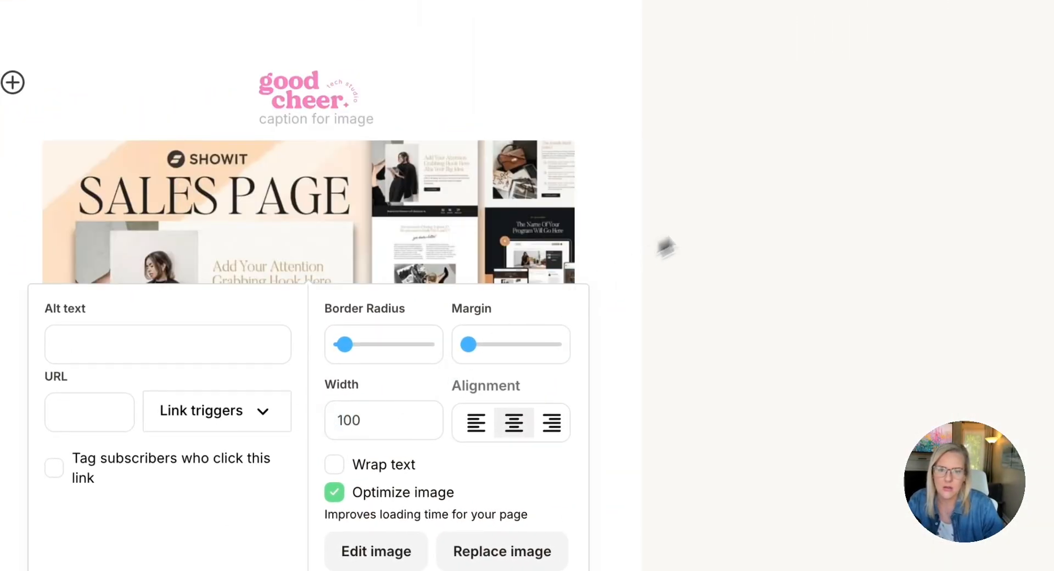
left_click(727, 209)
Examine the receipt email's images, order message, order summary and download button
scroll(677, 214, "down", 2)
scroll(673, 206, "down", 3)
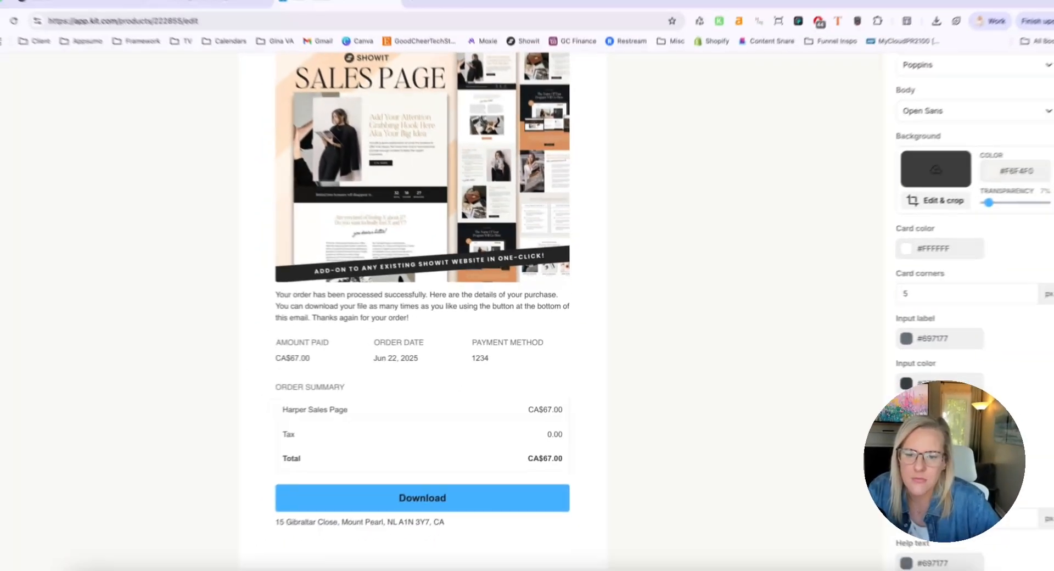
scroll(436, 329, "up", 5)
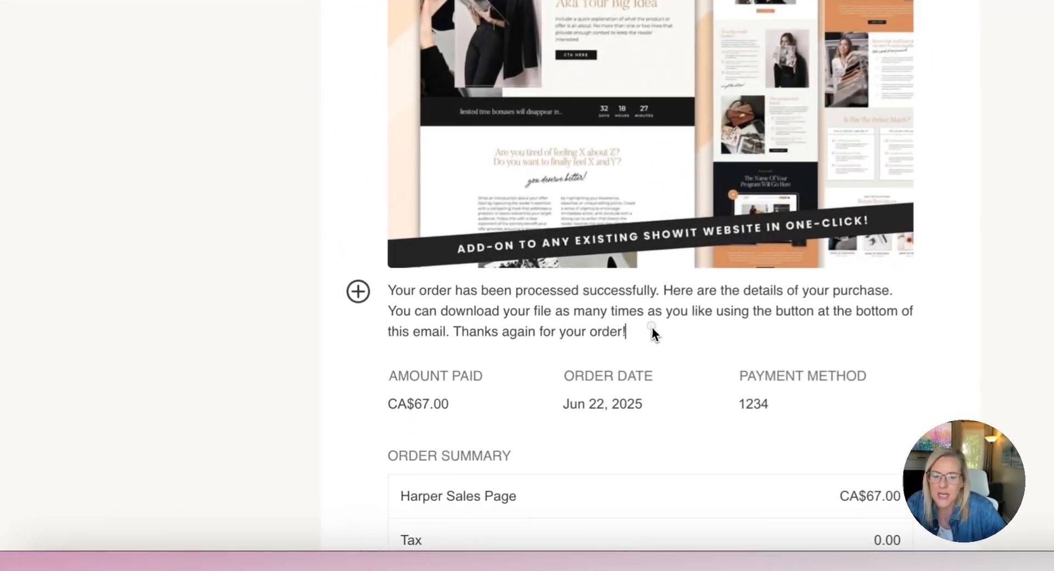
left_click_drag(426, 465, 277, 445)
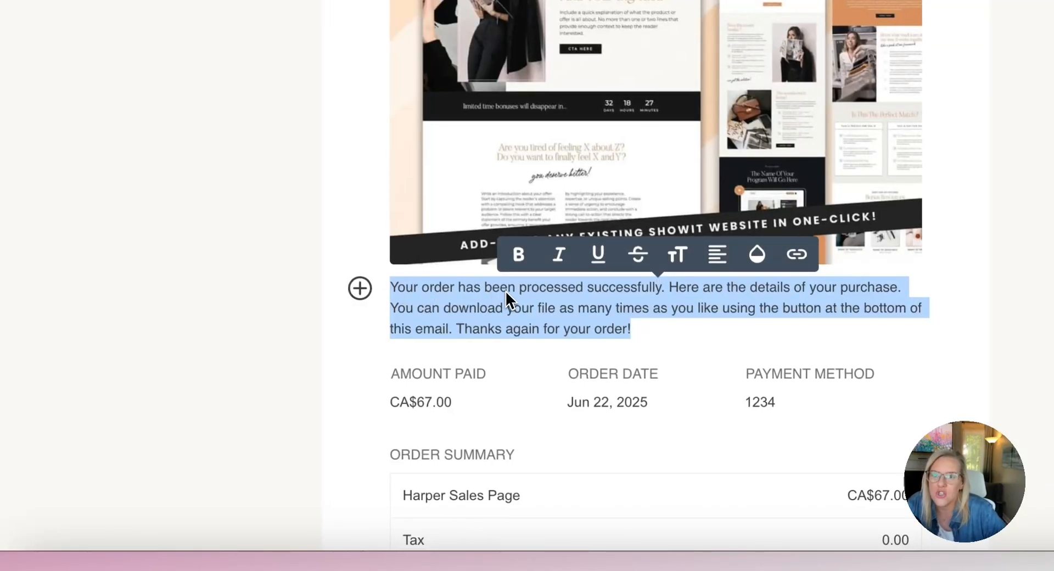
left_click(650, 318)
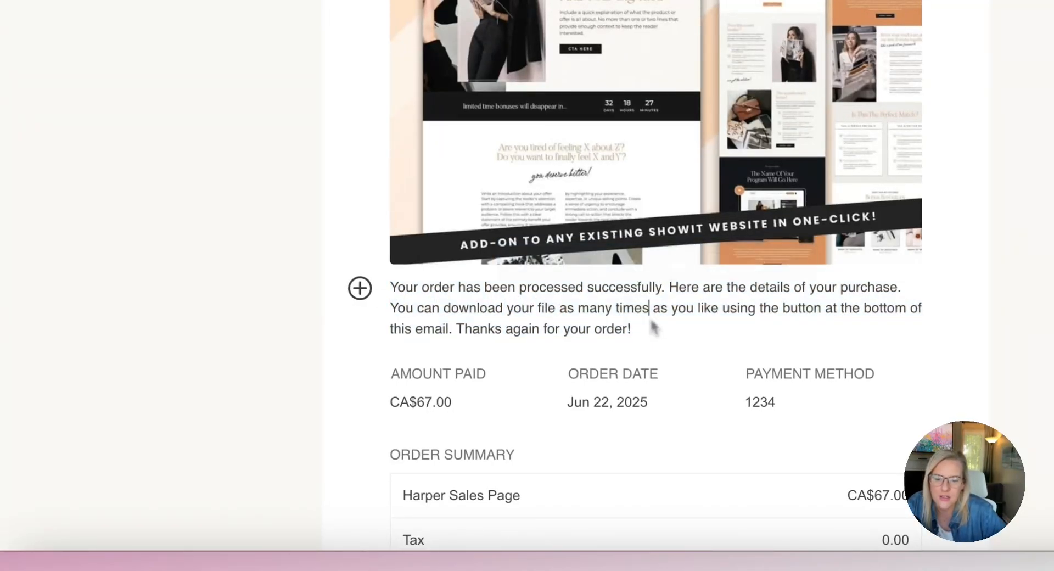
scroll(653, 328, "down", 5)
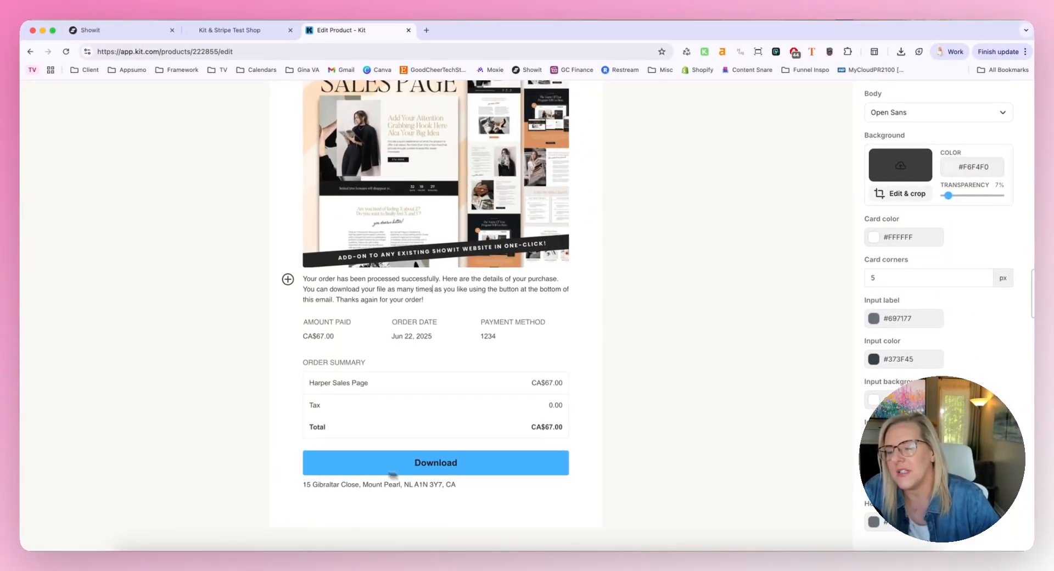
scroll(339, 470, "up", 1)
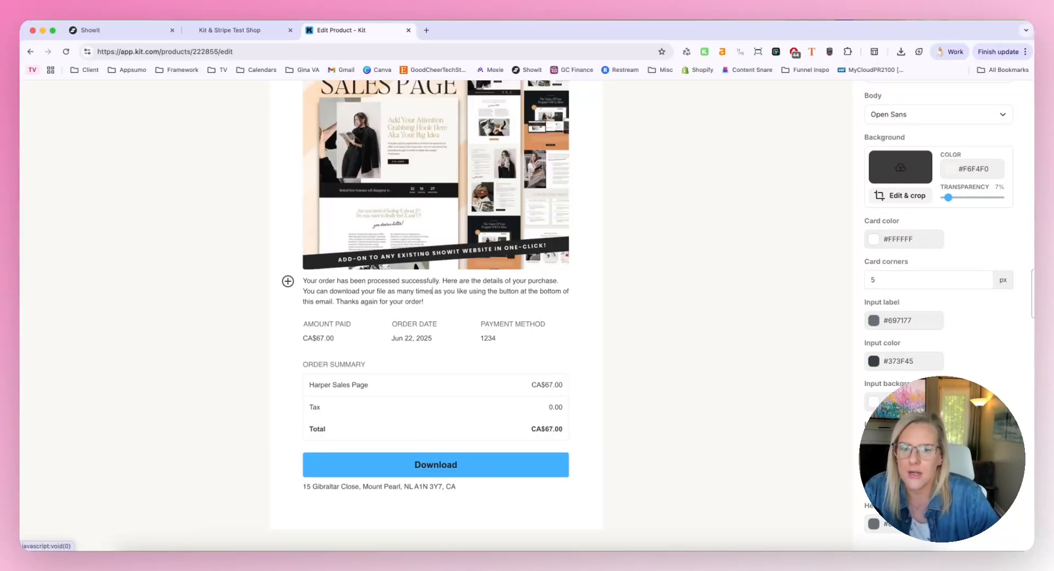
scroll(466, 475, "up", 5)
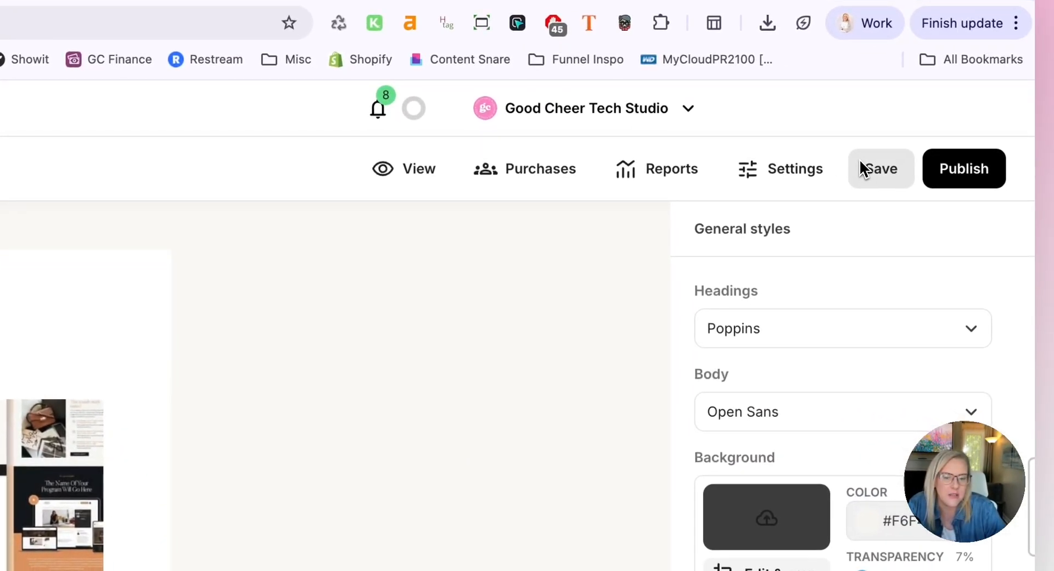
Save the product and preview its live sales page through to the checkout order summary
left_click(859, 159)
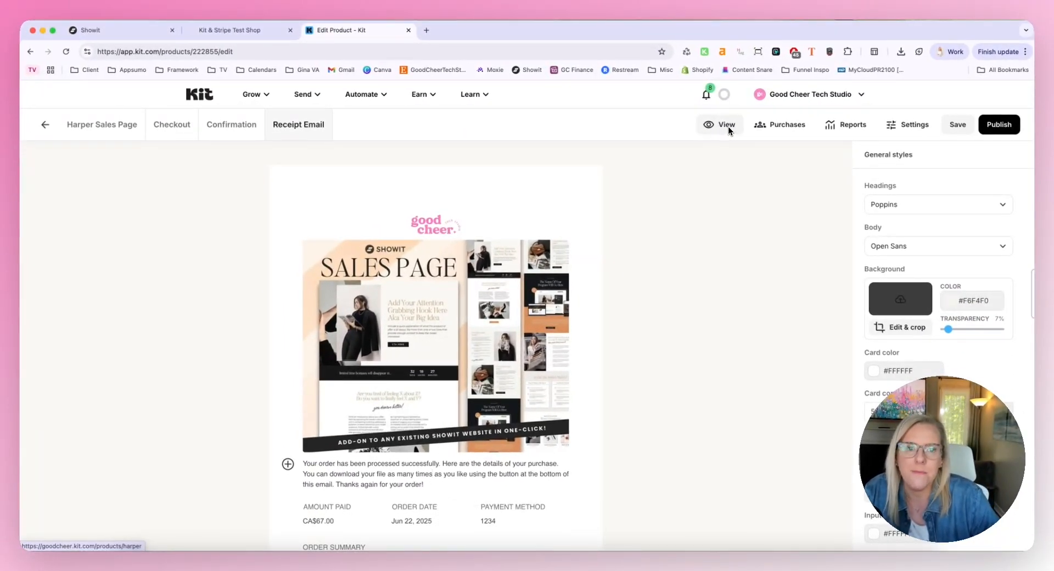
left_click(725, 126)
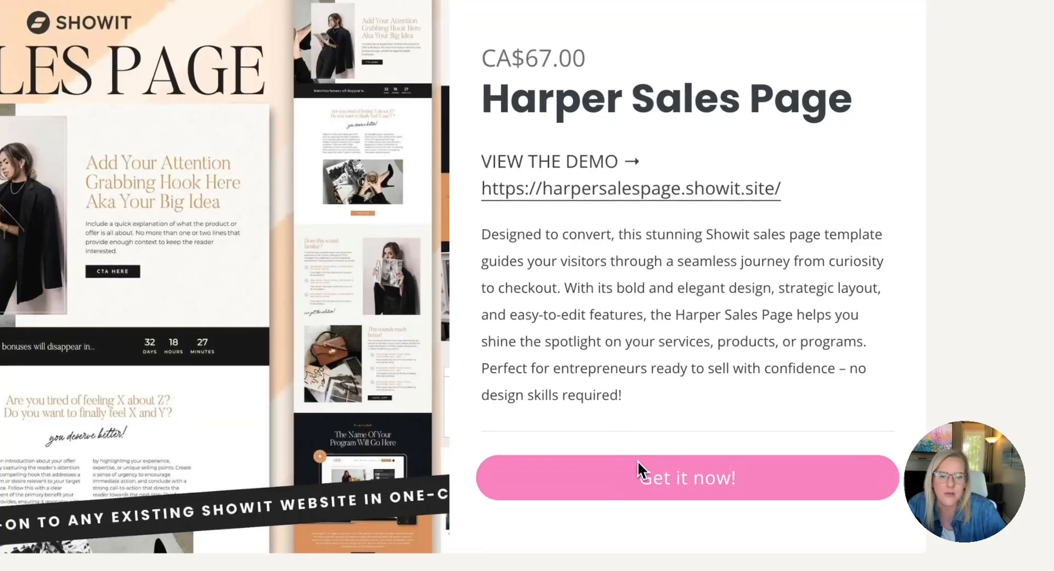
left_click(777, 497)
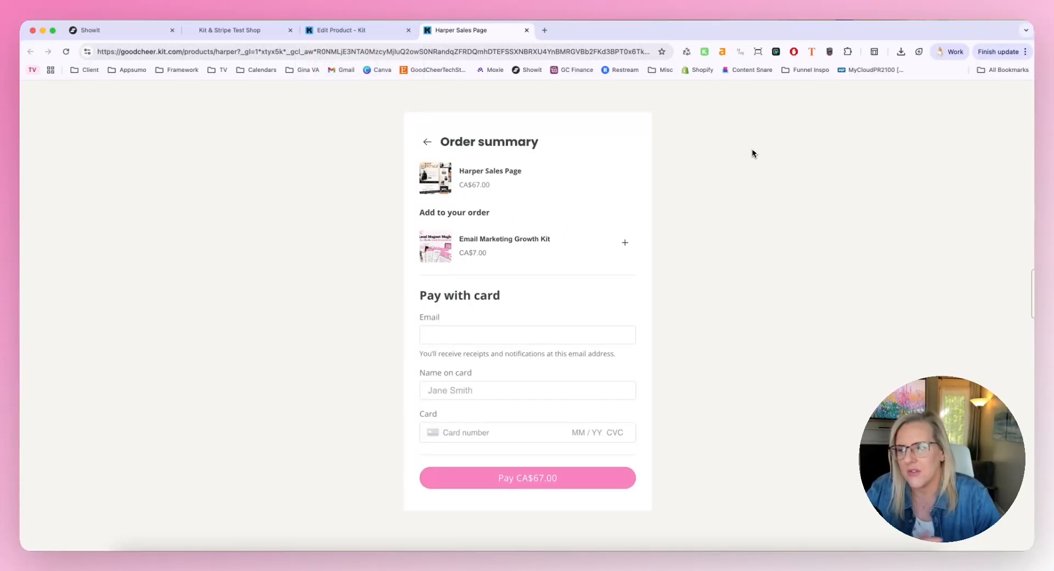
Return to the product editor and review the product details, fulfillment and upsell settings
left_click(368, 35)
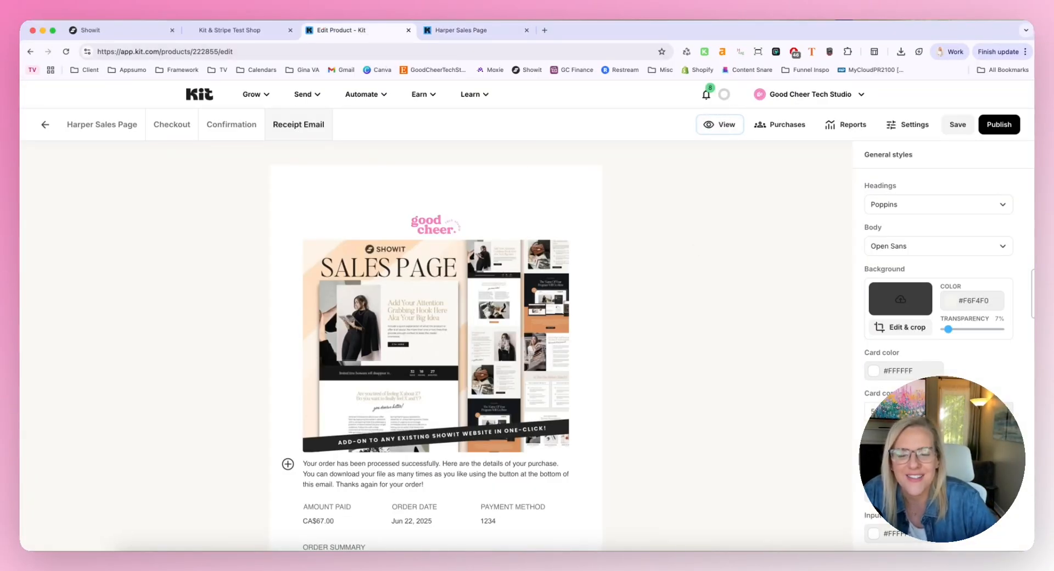
scroll(697, 244, "down", 2)
scroll(697, 245, "up", 2)
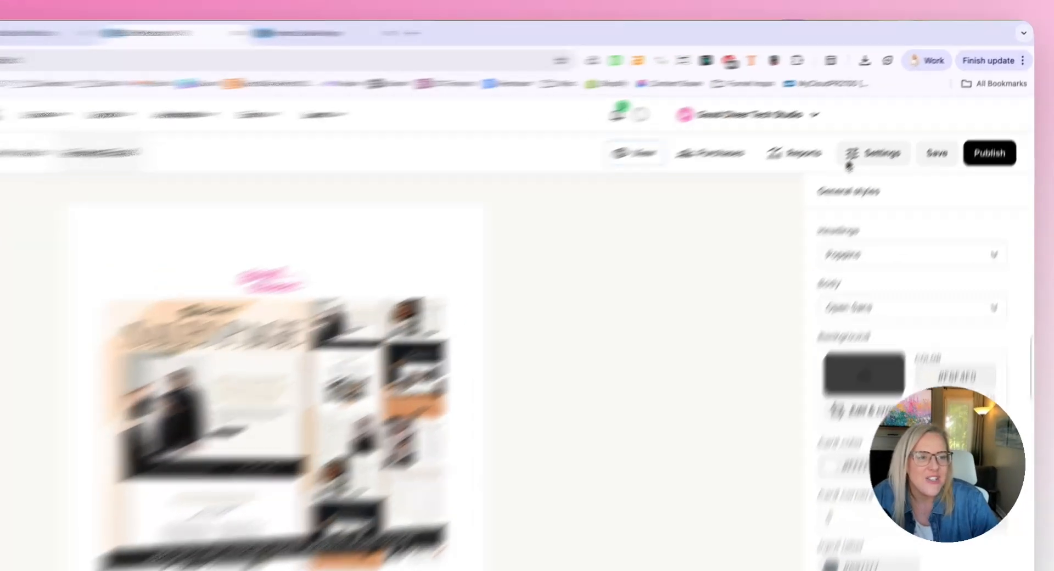
left_click(908, 124)
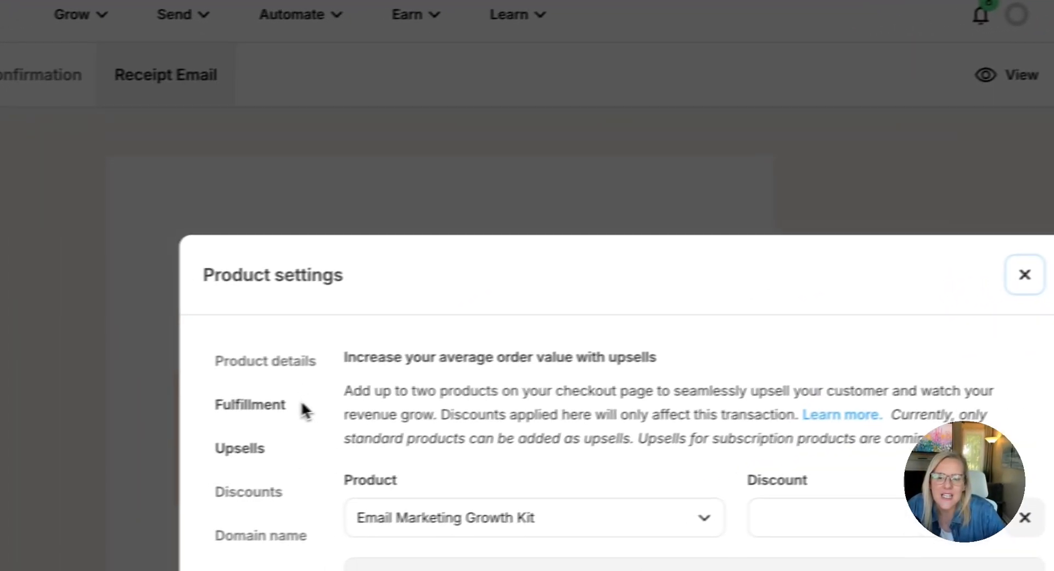
left_click(288, 361)
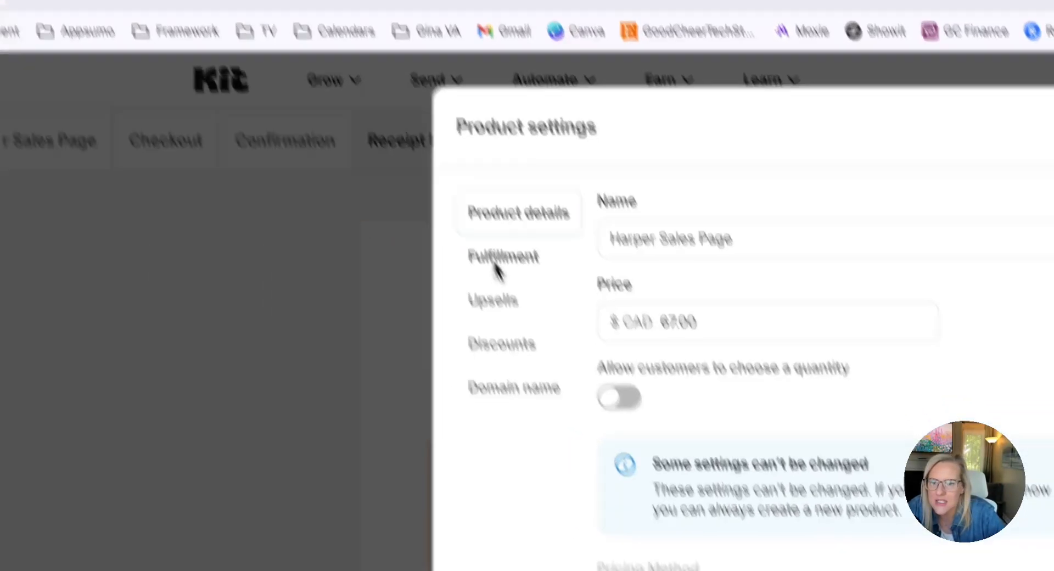
left_click(307, 187)
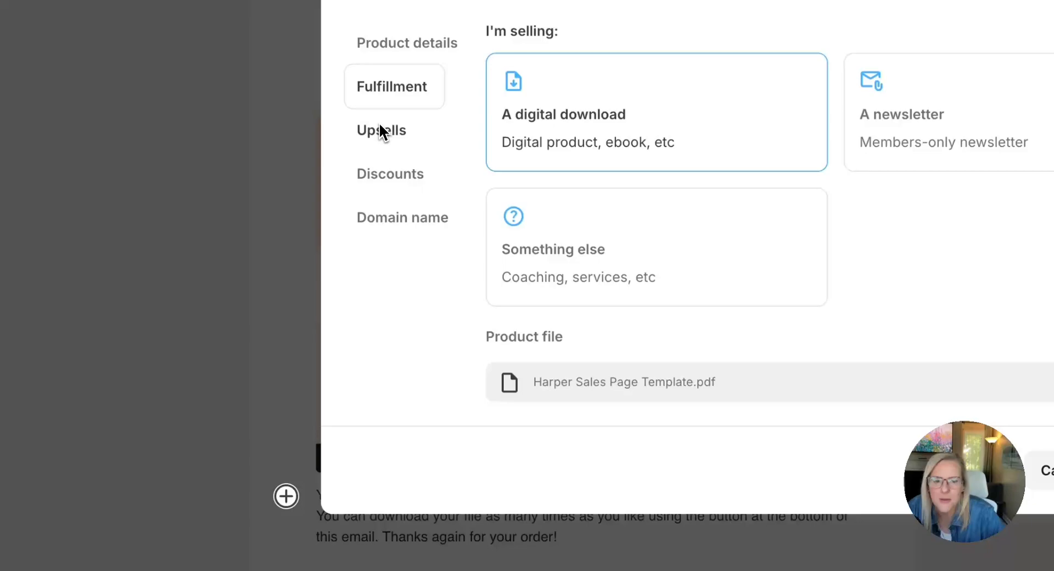
left_click(381, 130)
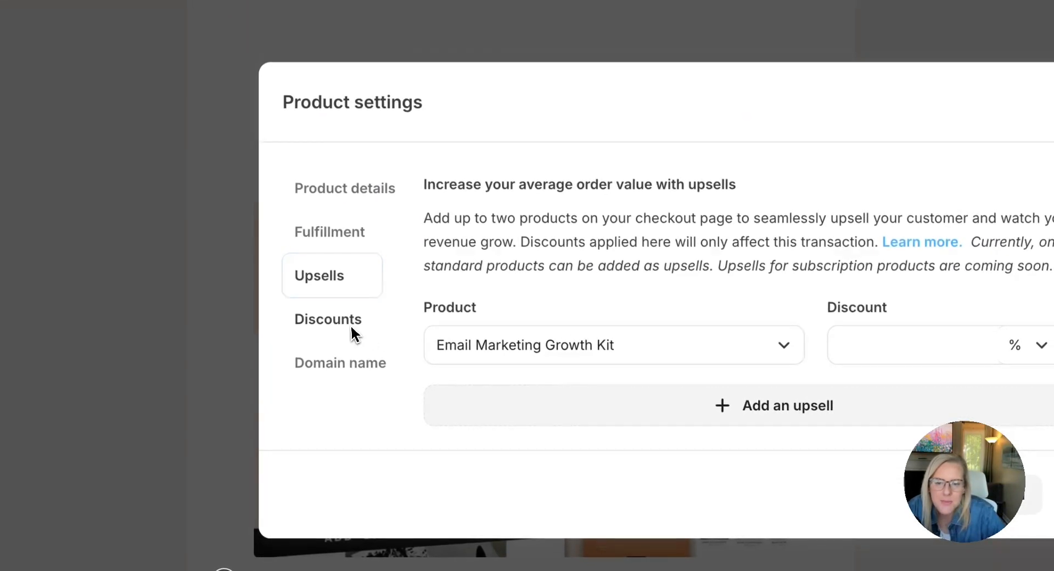
Add a discount code for the product with a $100 discount and a limit of 1
left_click(351, 328)
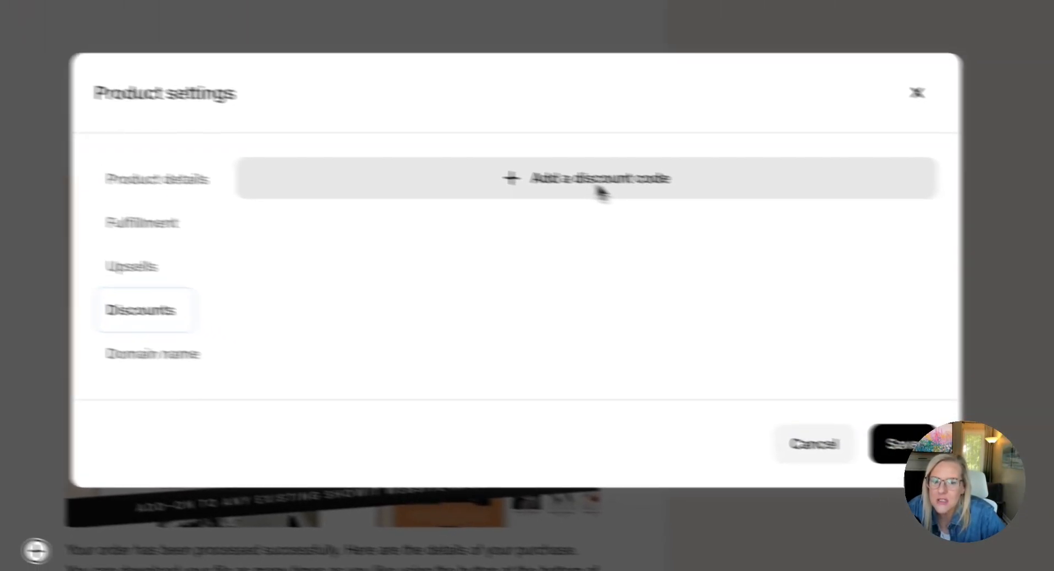
left_click(779, 208)
left_click(410, 210)
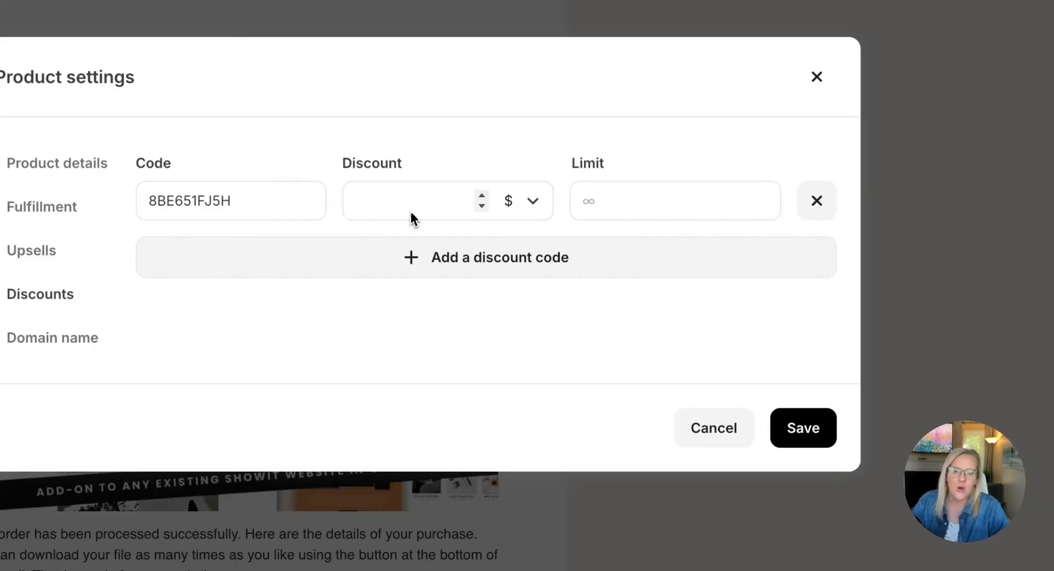
type("100")
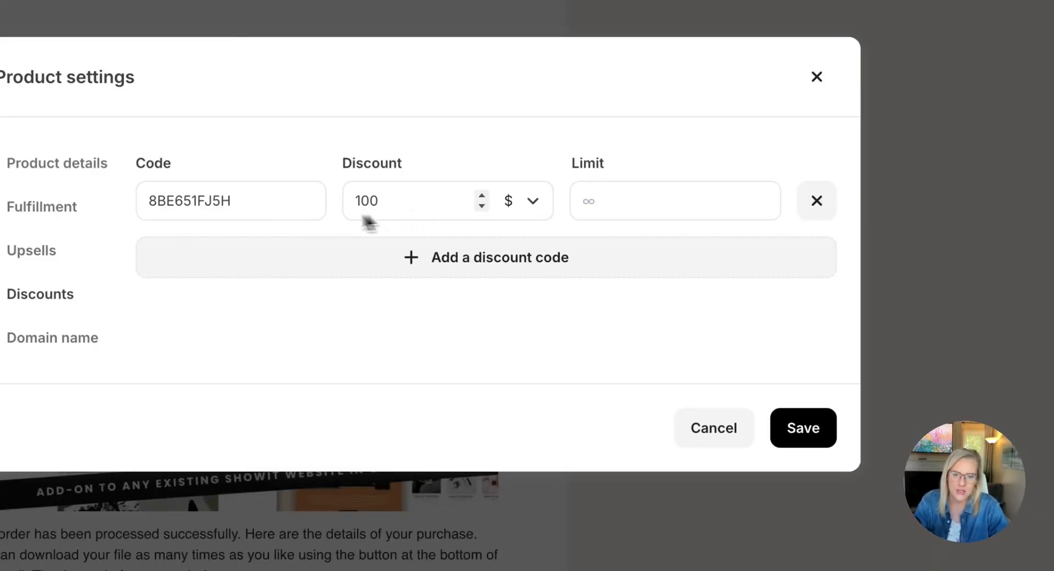
left_click(640, 209)
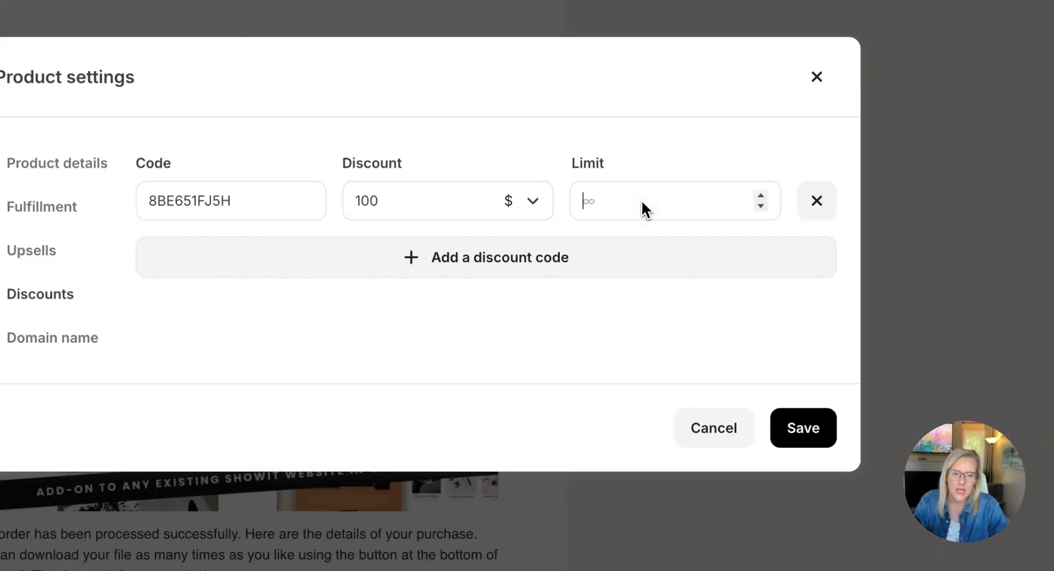
type("1")
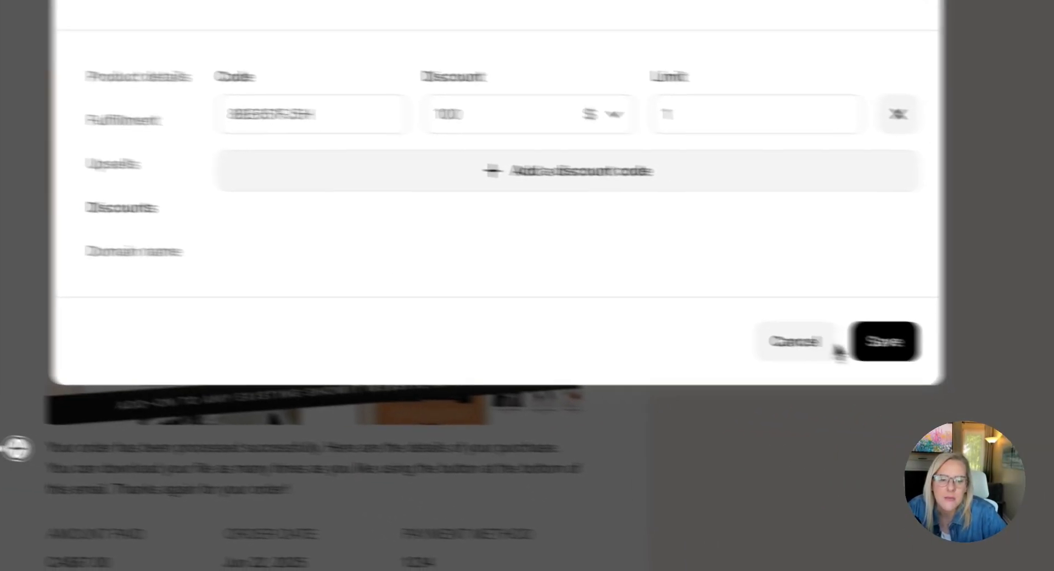
Save the product settings and publish the product
left_click(772, 338)
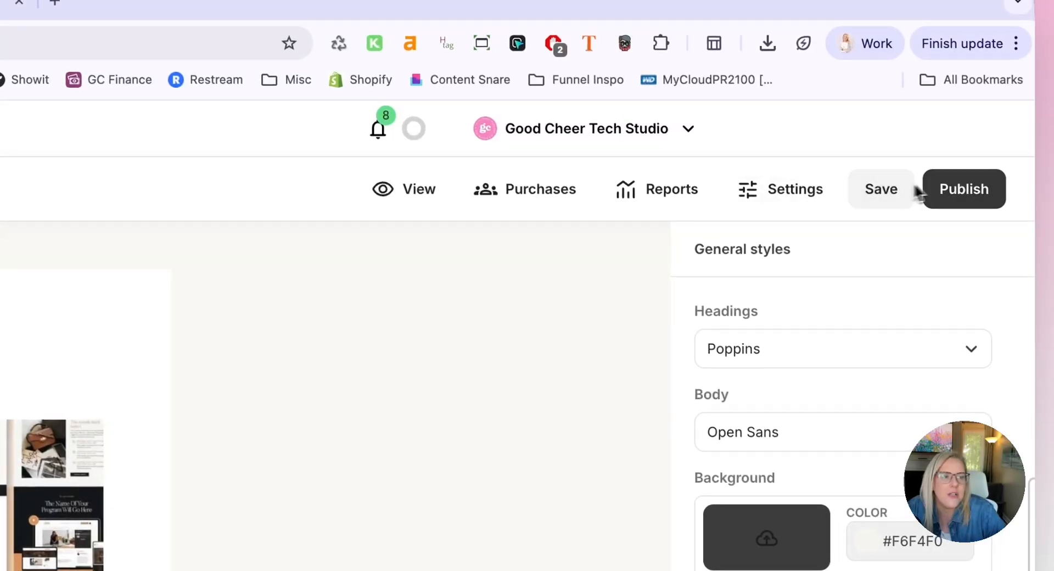
left_click(958, 192)
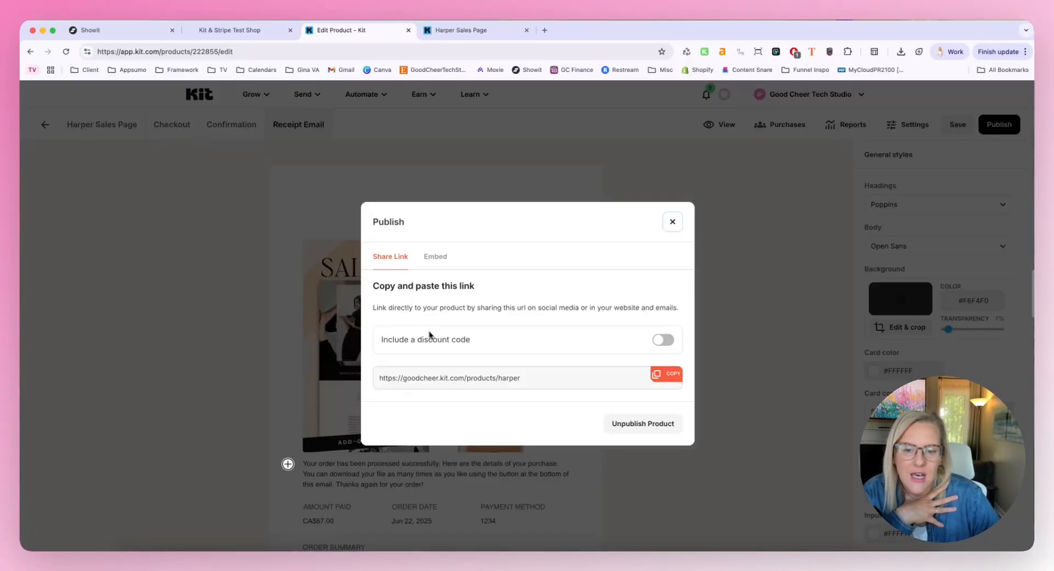
Copy the product's share link, open it in a new tab, close the older checkout preview and return to the product editor
left_click(665, 375)
key("super+c")
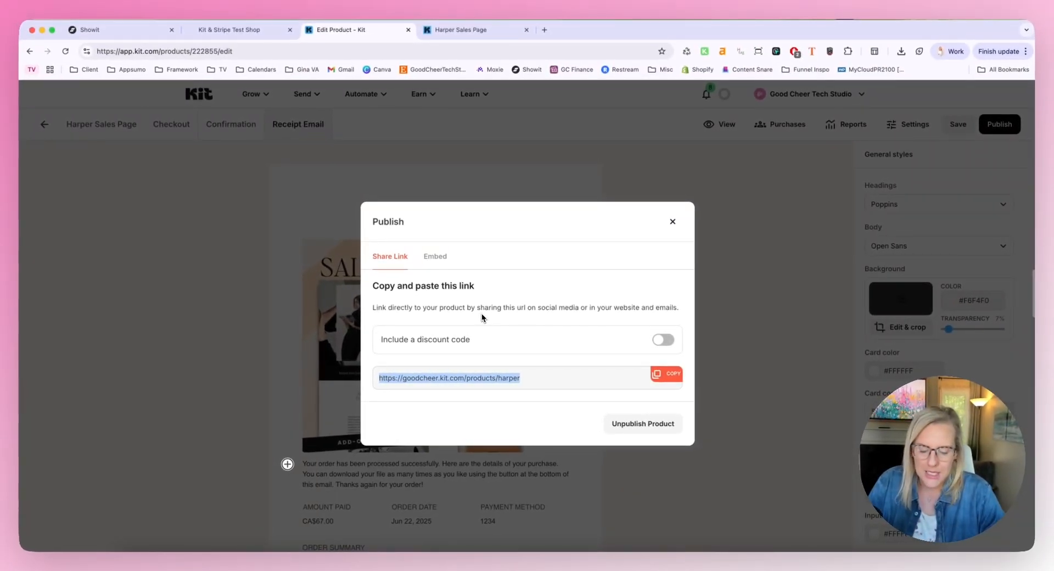
key("super+t")
key("super+v")
key("Return")
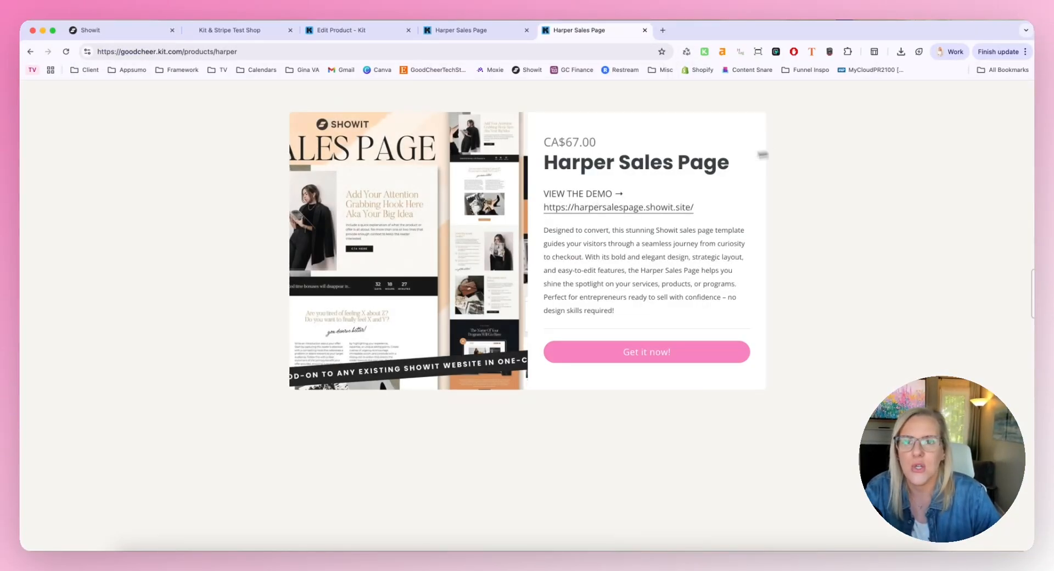
left_click(496, 31)
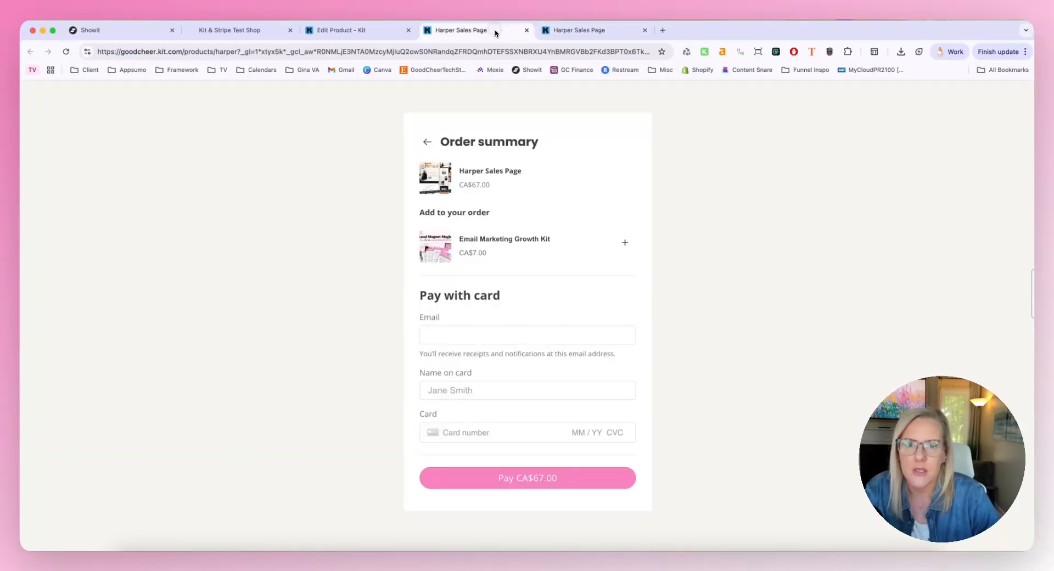
left_click(526, 30)
left_click(341, 31)
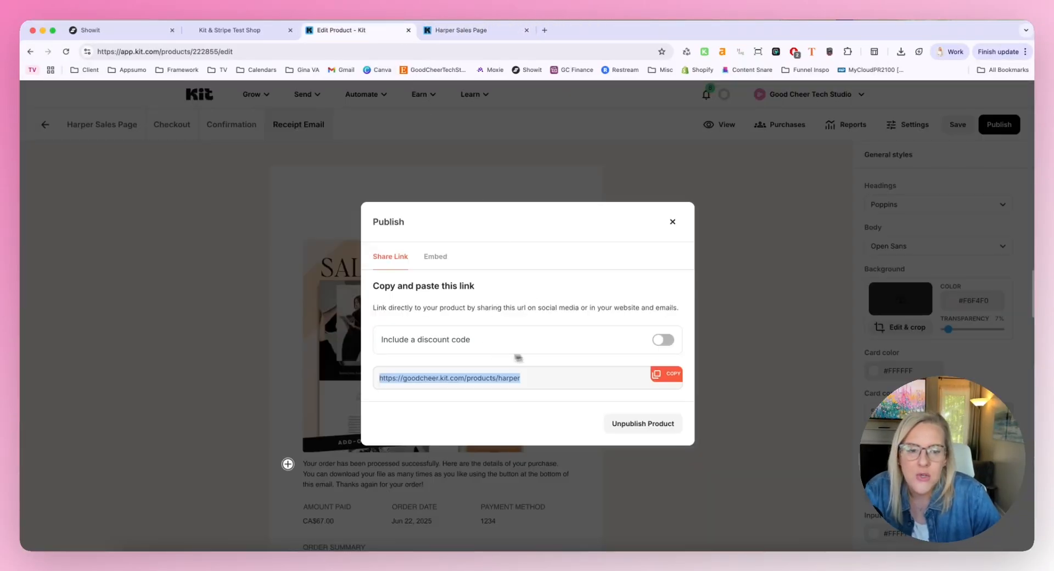
Include the $100 discount code in the product's share link and copy the link
left_click(658, 341)
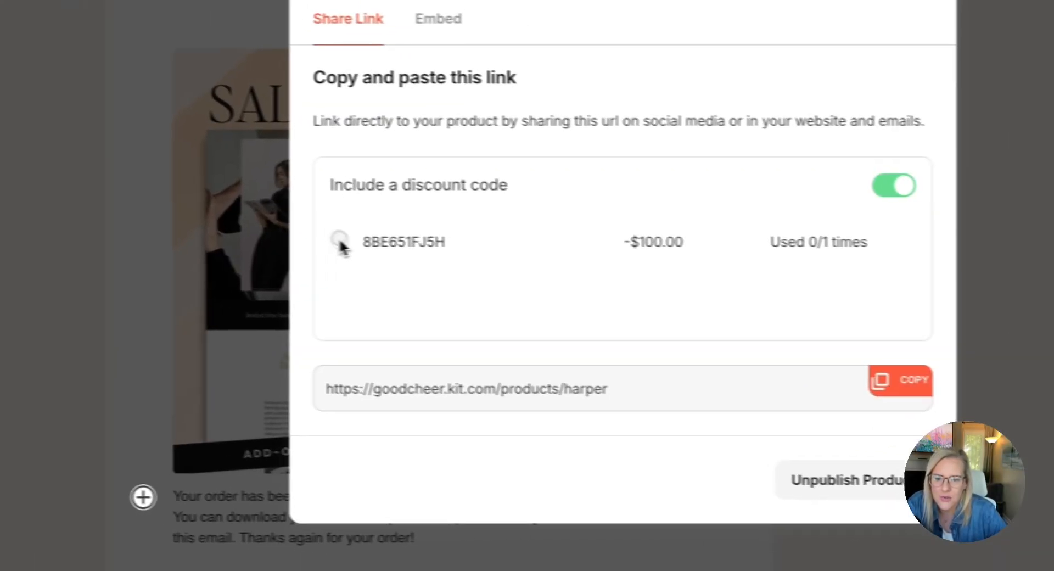
left_click(312, 247)
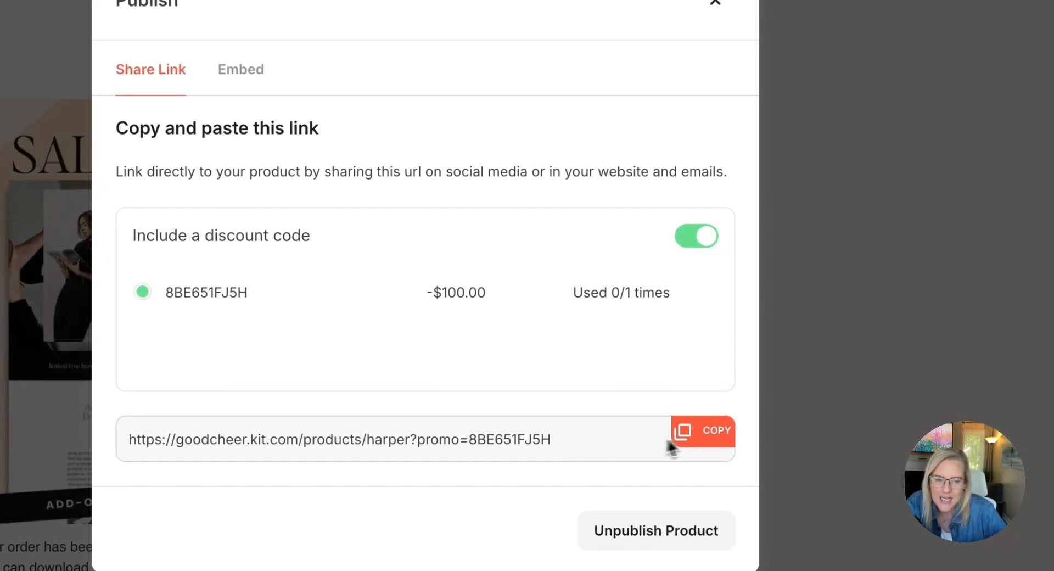
left_click(697, 436)
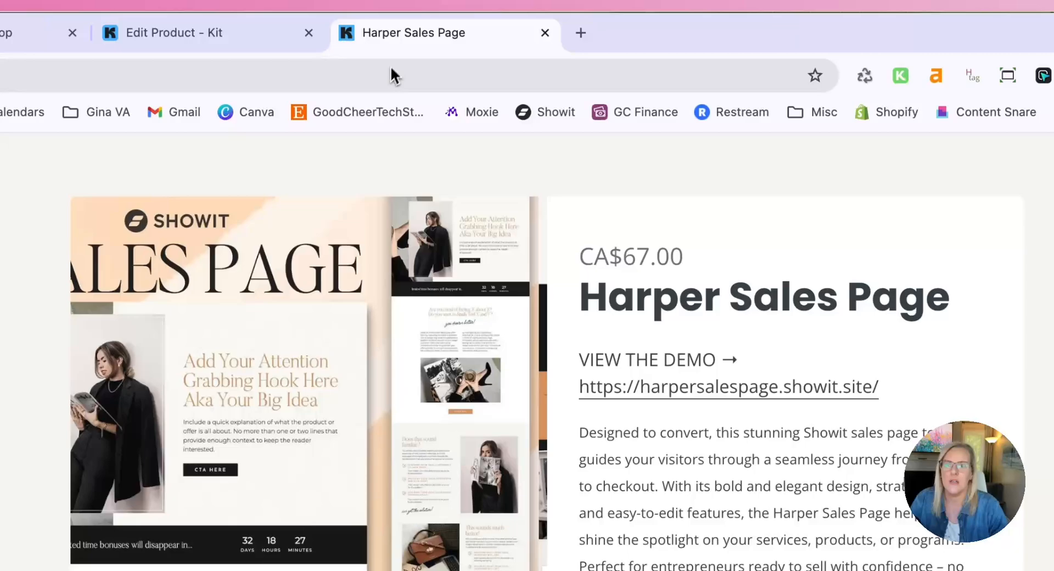
Load the discounted product link, proceed to checkout and add the Email Marketing Growth Kit to the order
left_click(390, 75)
key("ctrl+v")
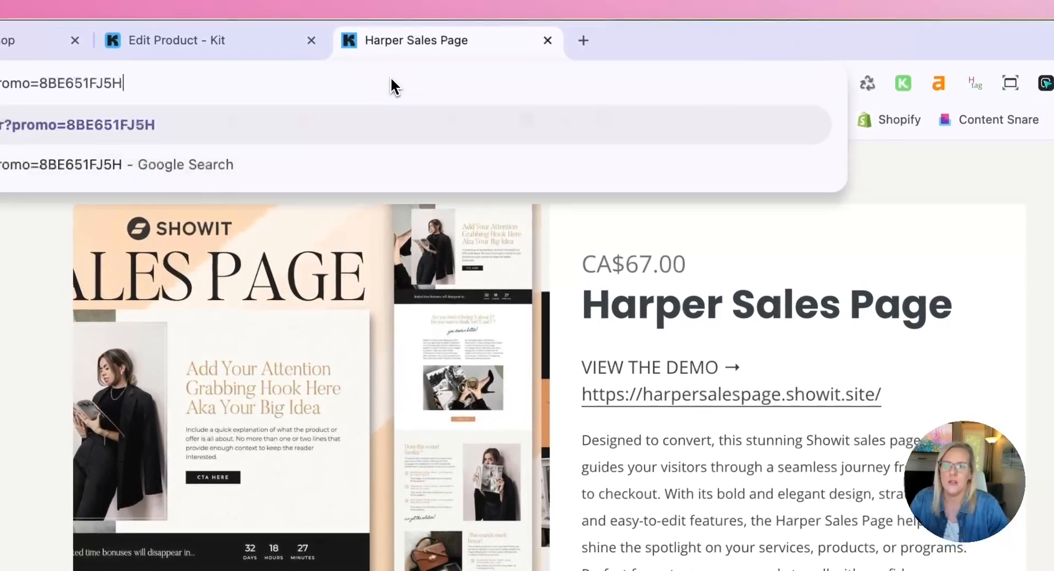
key("Return")
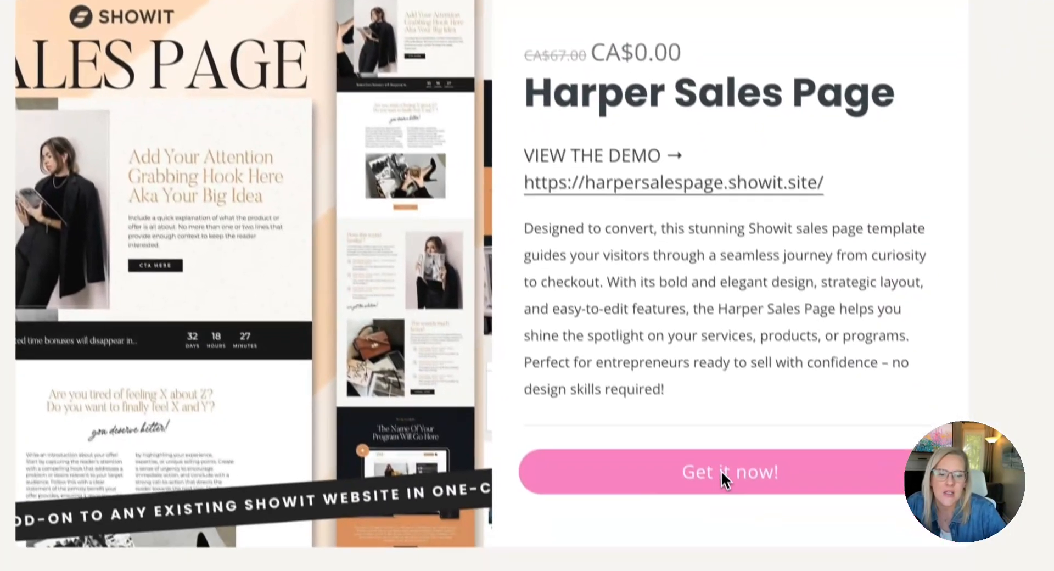
left_click(721, 470)
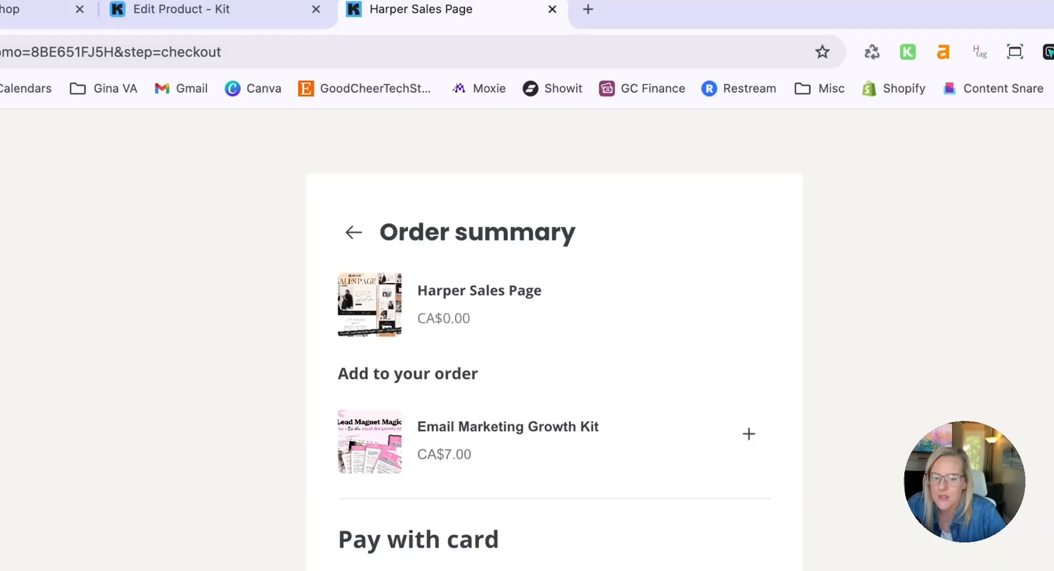
left_click(750, 434)
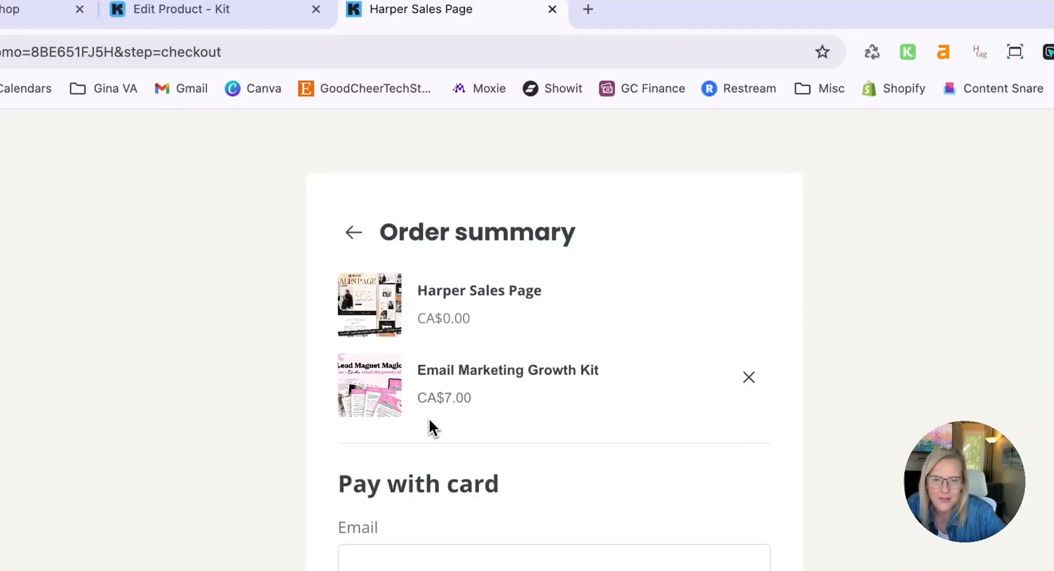
Turn off the discount code in the product's share link and highlight the product URL within the embed code
left_click(264, 9)
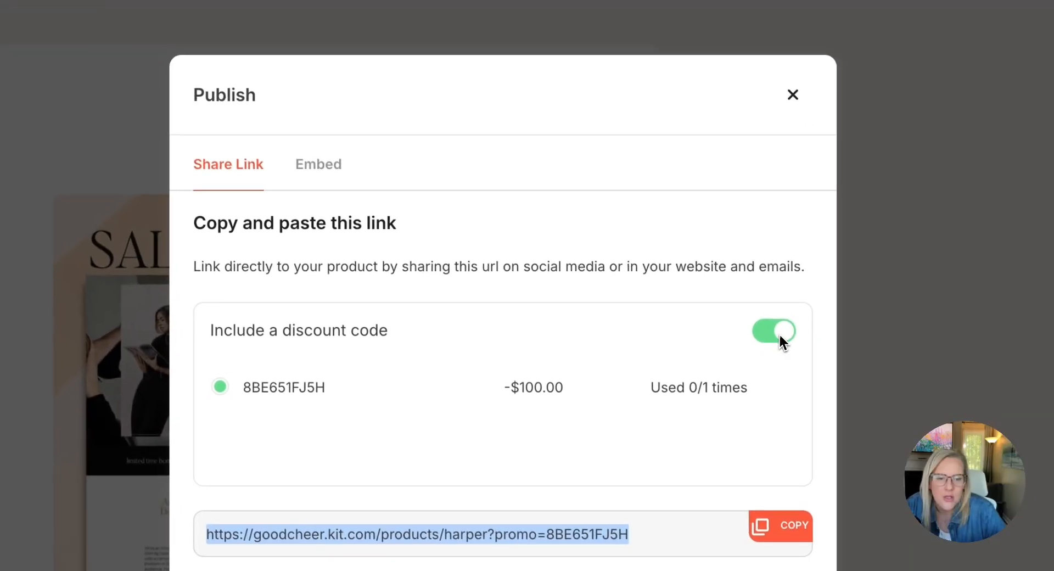
left_click(780, 335)
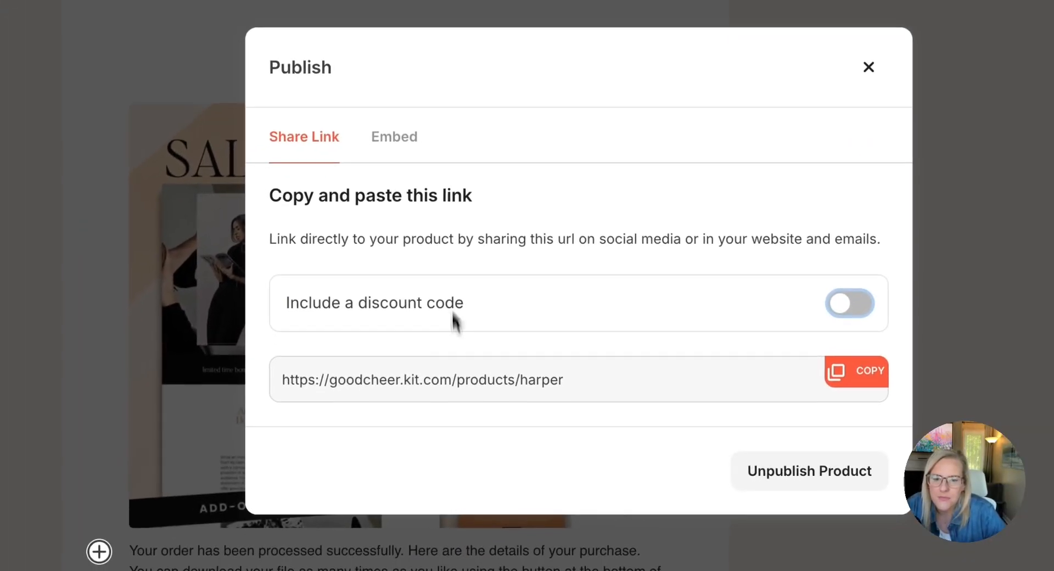
left_click(411, 140)
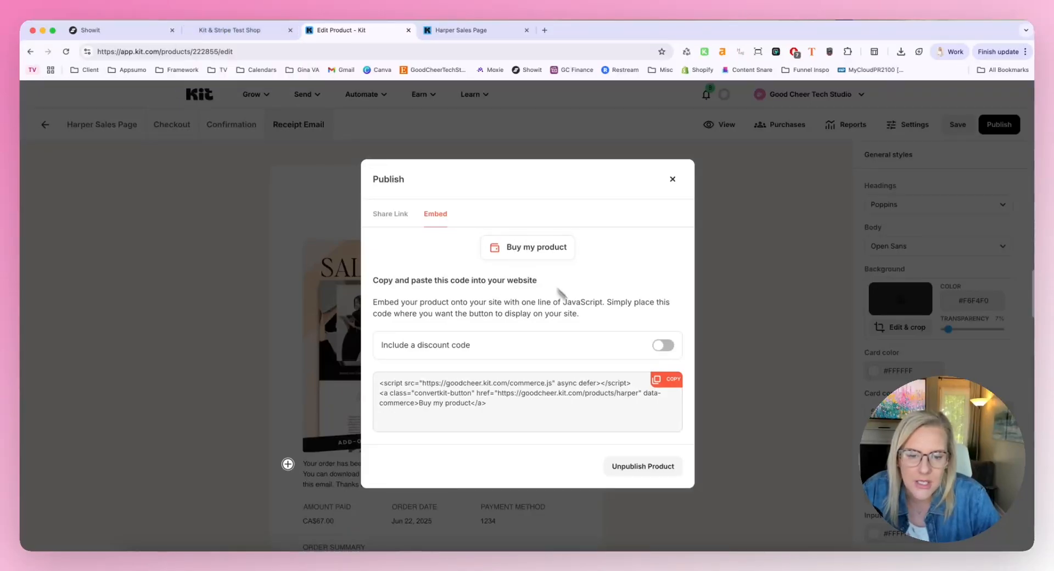
left_click(734, 316)
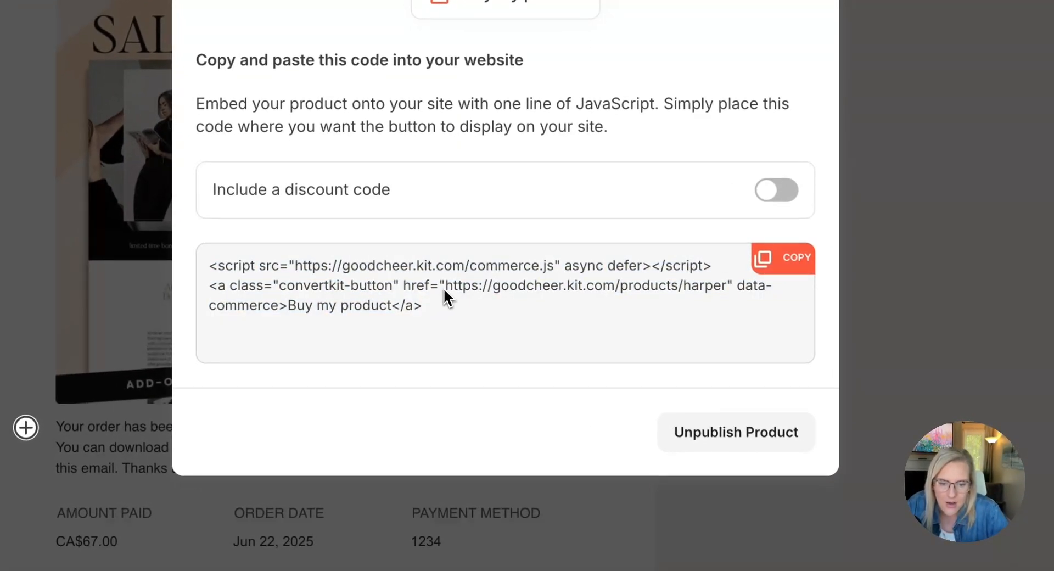
left_click_drag(445, 291, 268, 317)
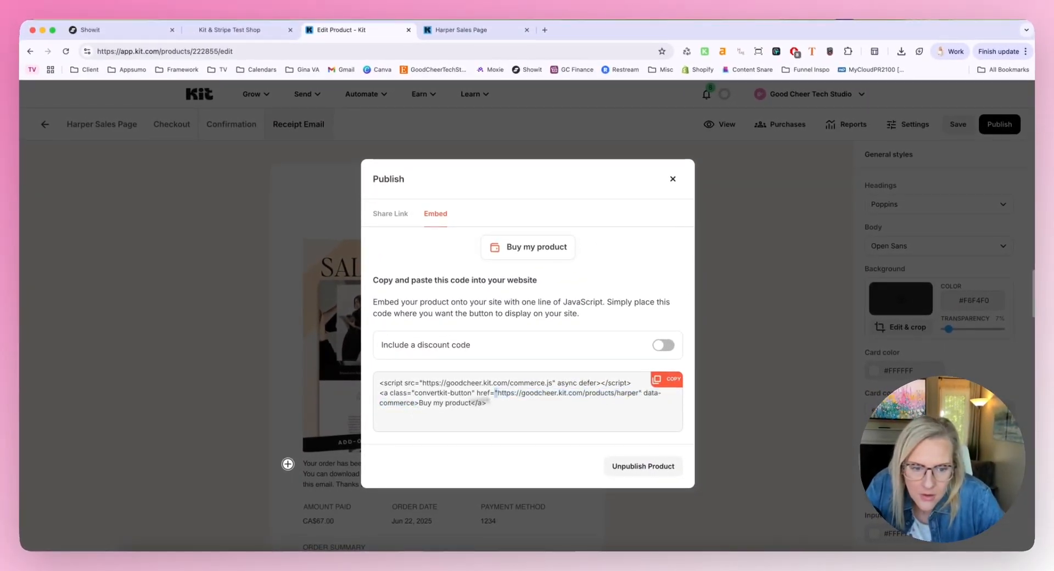
left_click_drag(498, 392, 641, 394)
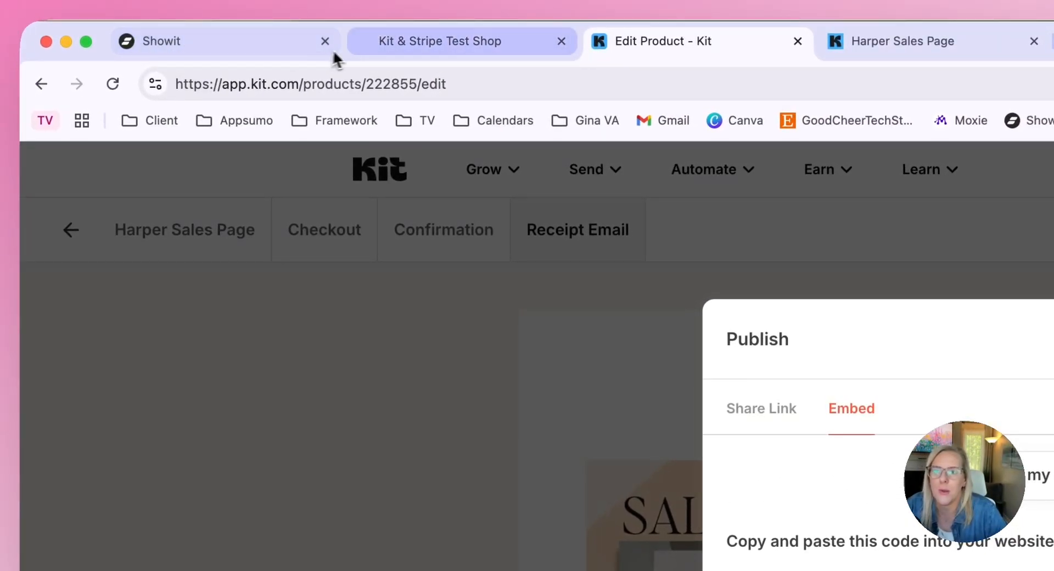
Switch to Showit, check the Buy Now embeds beneath the shop products and publish the test site
left_click(252, 45)
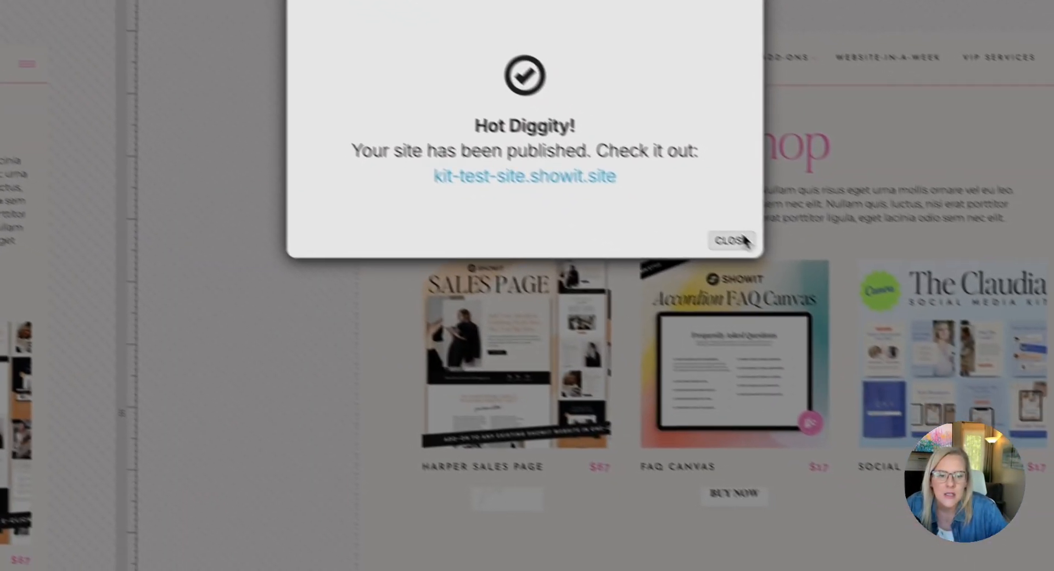
left_click(1030, 399)
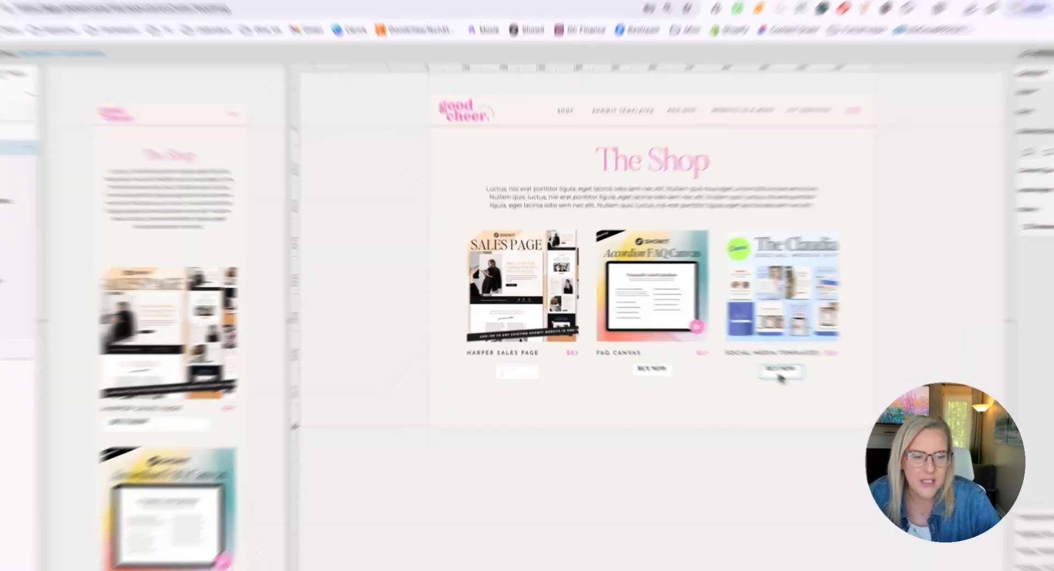
left_click(738, 360)
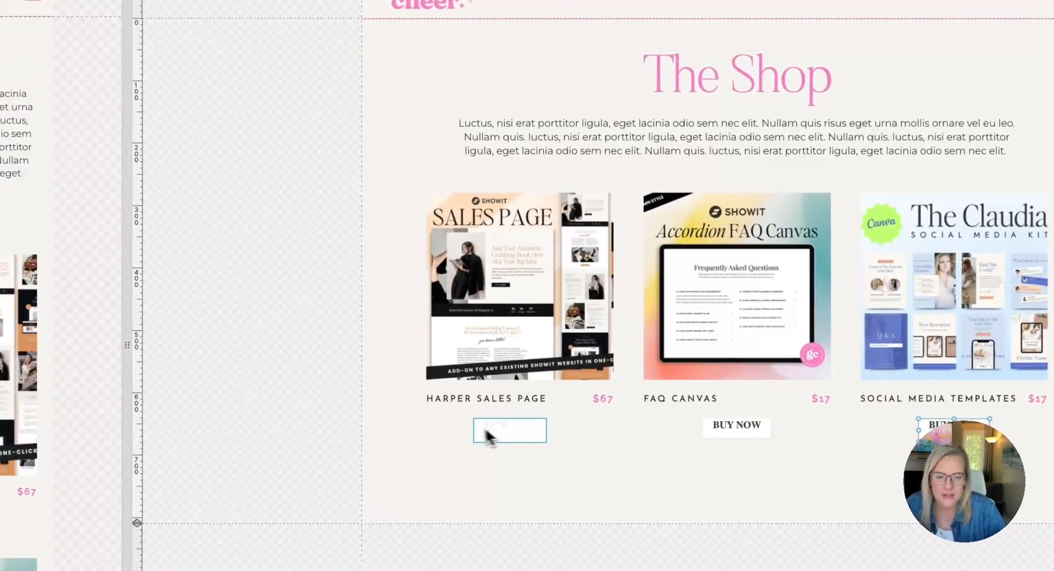
left_click(521, 429)
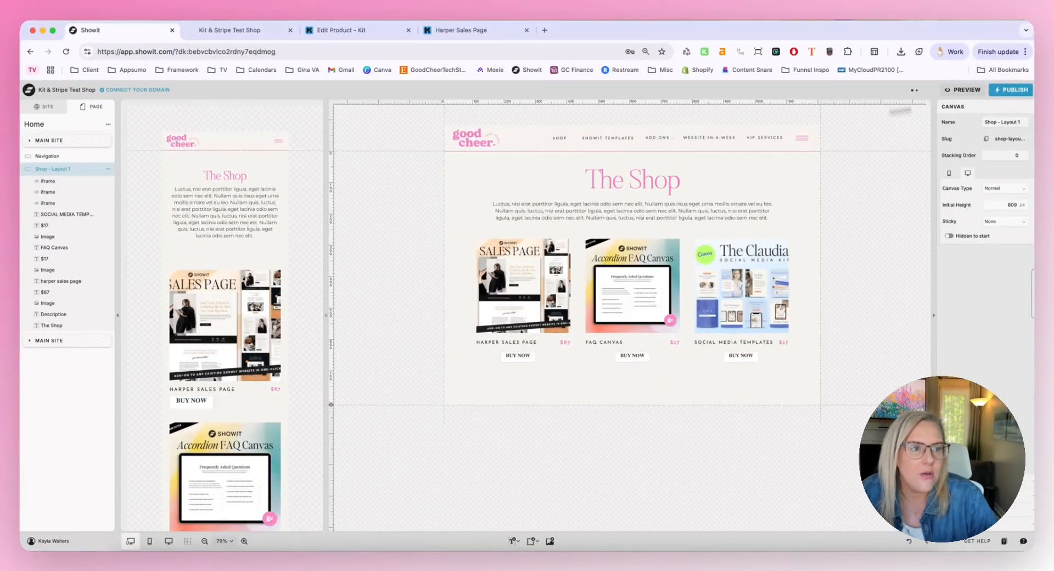
left_click(1011, 89)
left_click(606, 230)
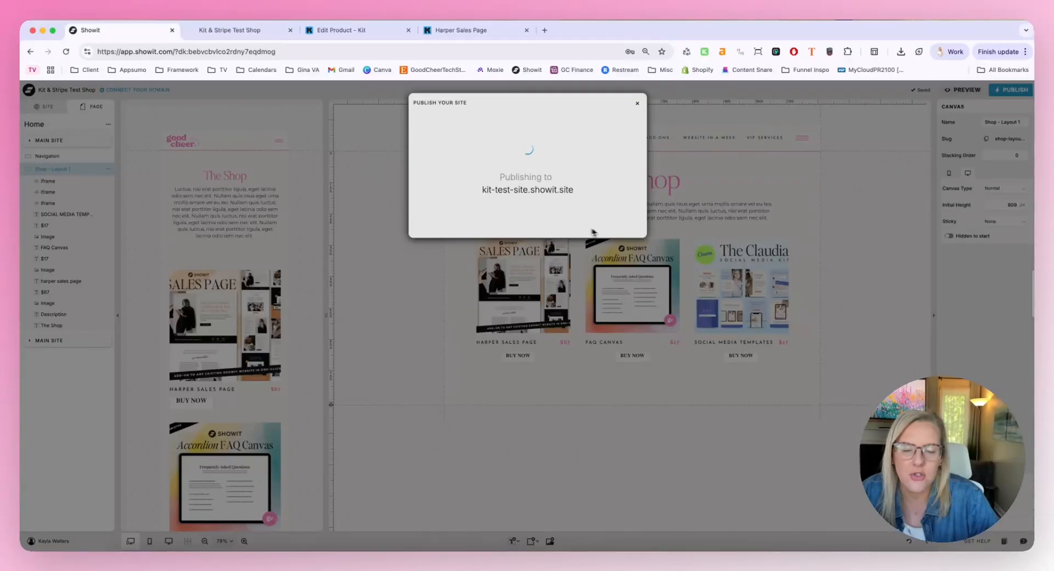
Reload the live test shop, return the discounted checkout to its sales page, and preview the shop's Harper Sales Page purchase popup
left_click(252, 39)
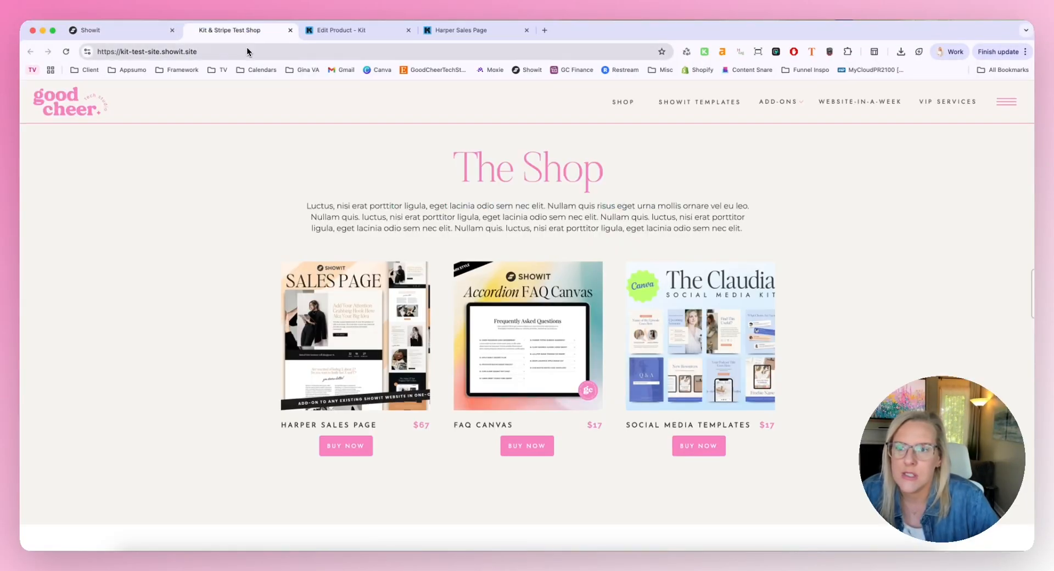
left_click(66, 51)
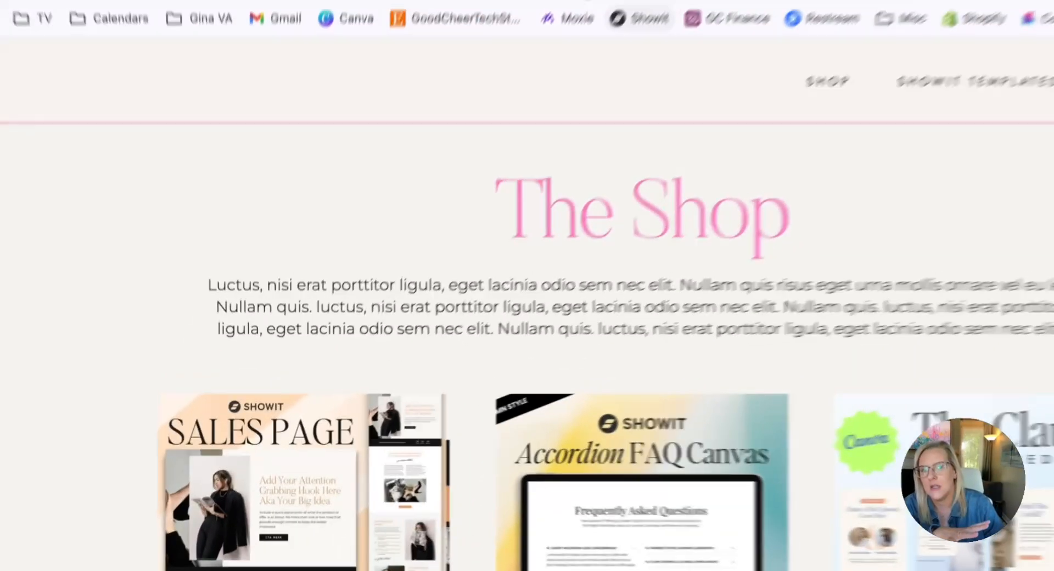
left_click(454, 437)
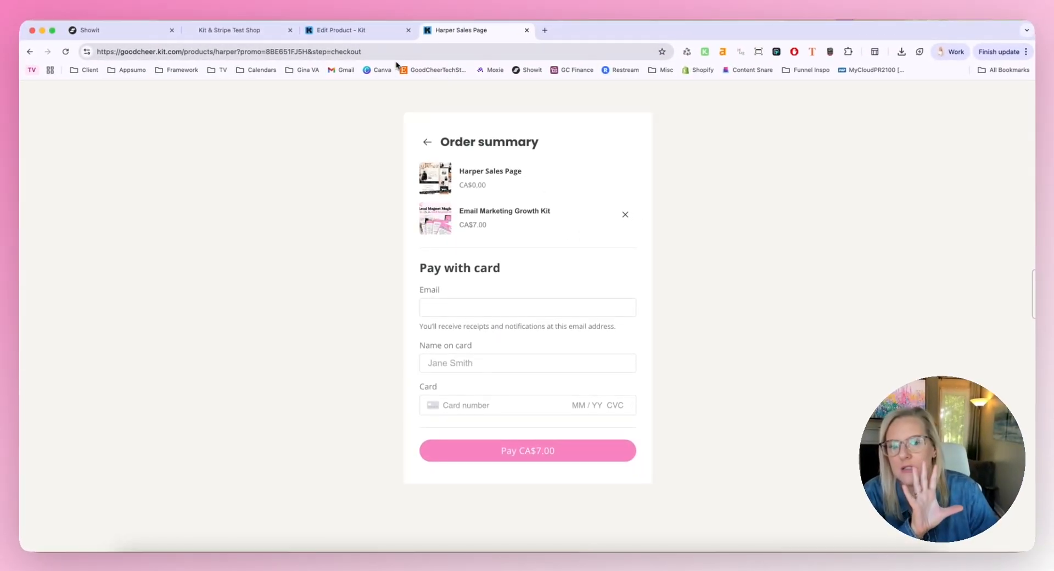
left_click(426, 142)
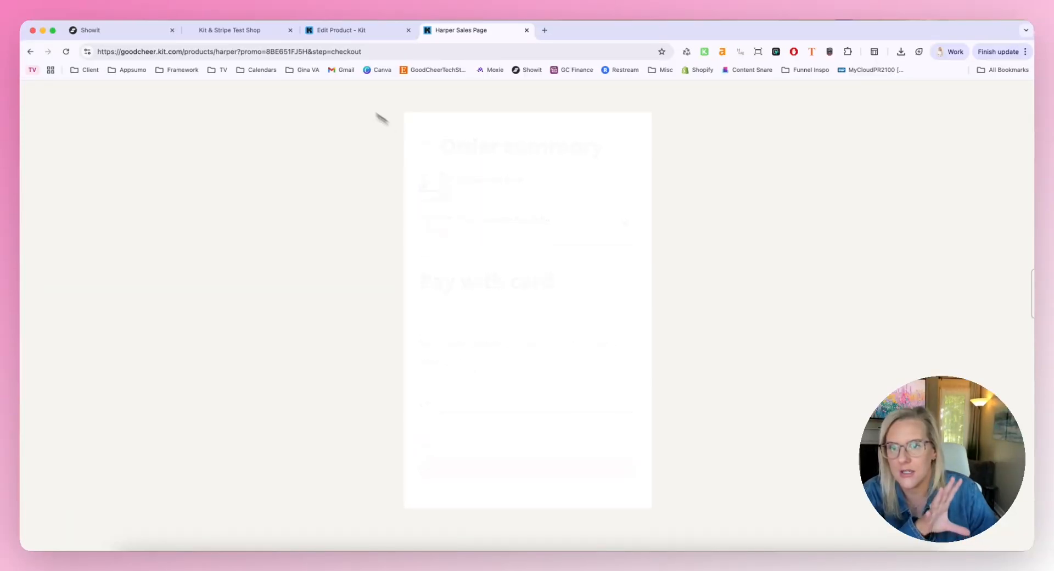
left_click(232, 30)
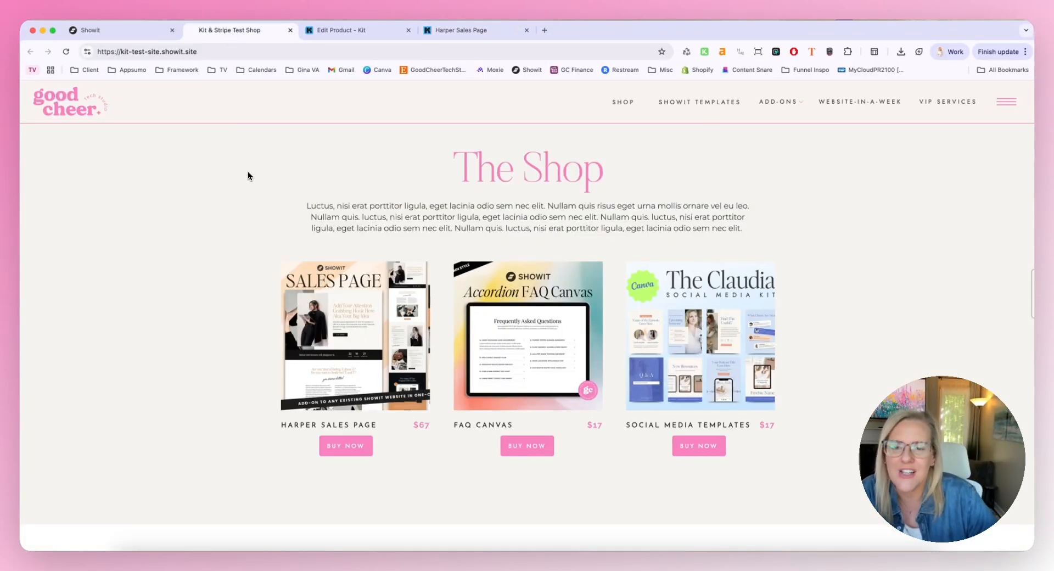
left_click(340, 450)
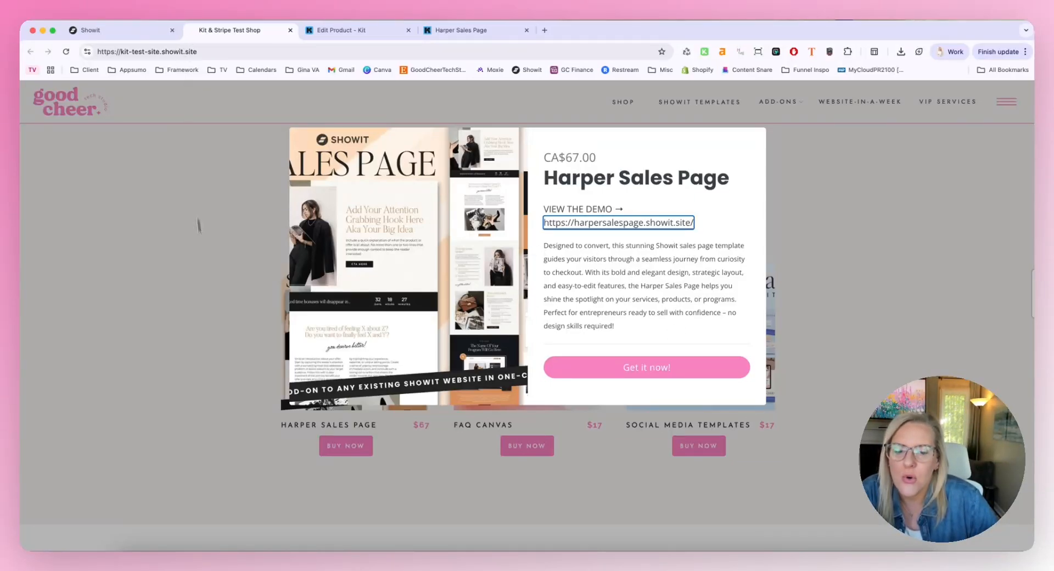
left_click(208, 293)
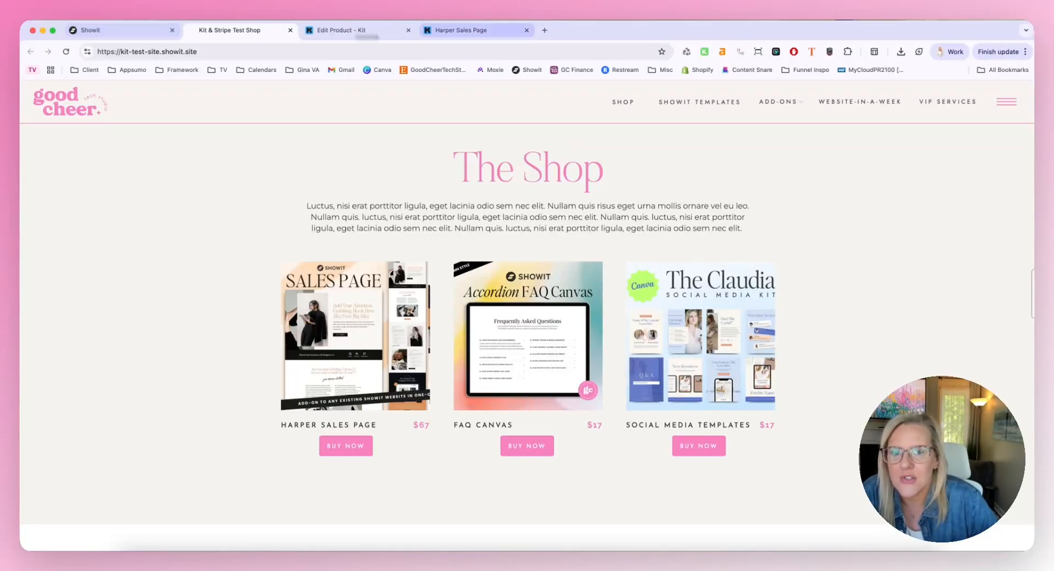
View the discounted Harper Sales Page, dismiss Showit's publish dialog and return to the live test shop
left_click(509, 34)
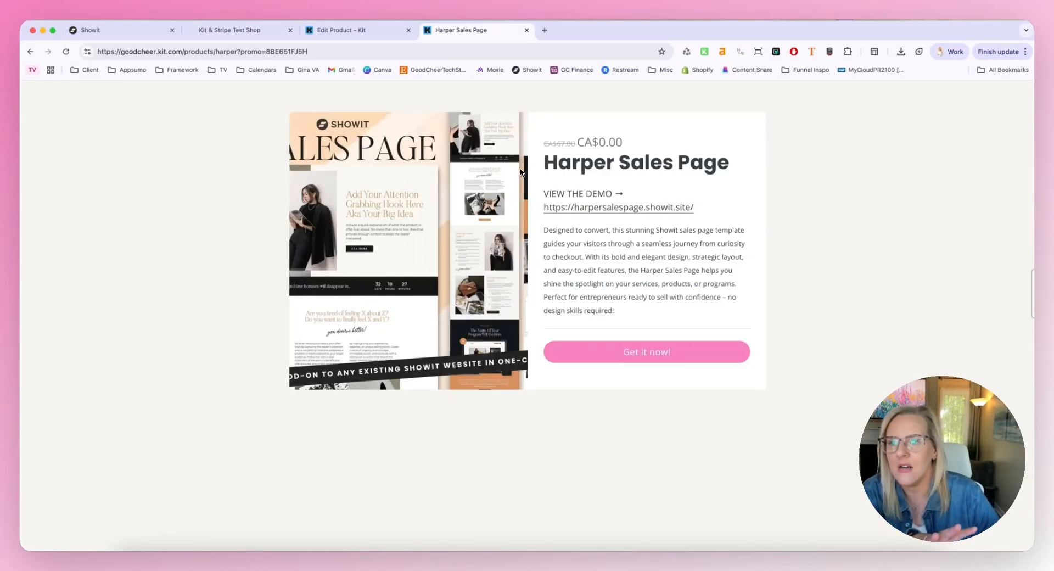
left_click(131, 31)
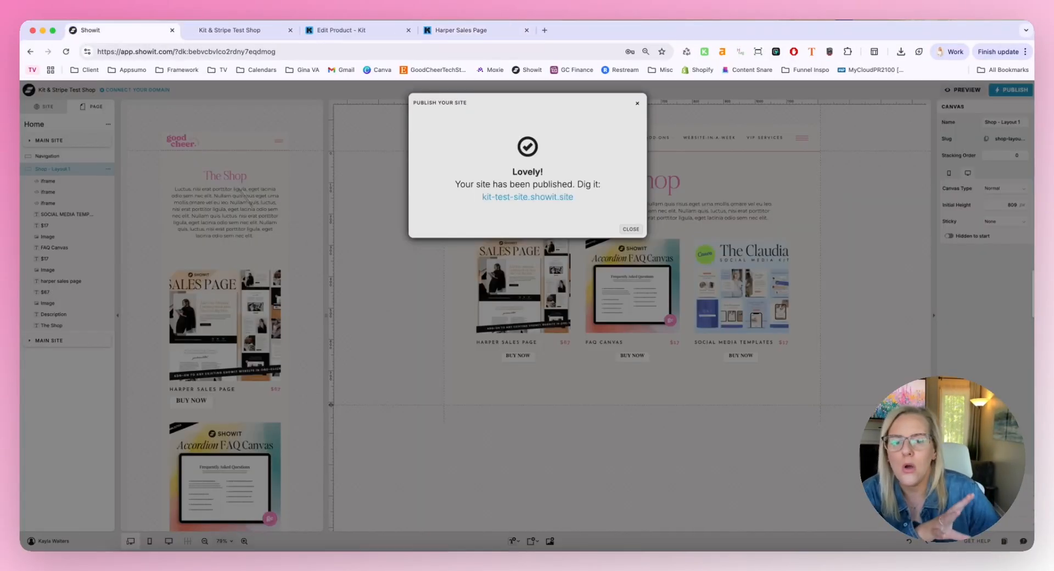
left_click(630, 229)
left_click(238, 33)
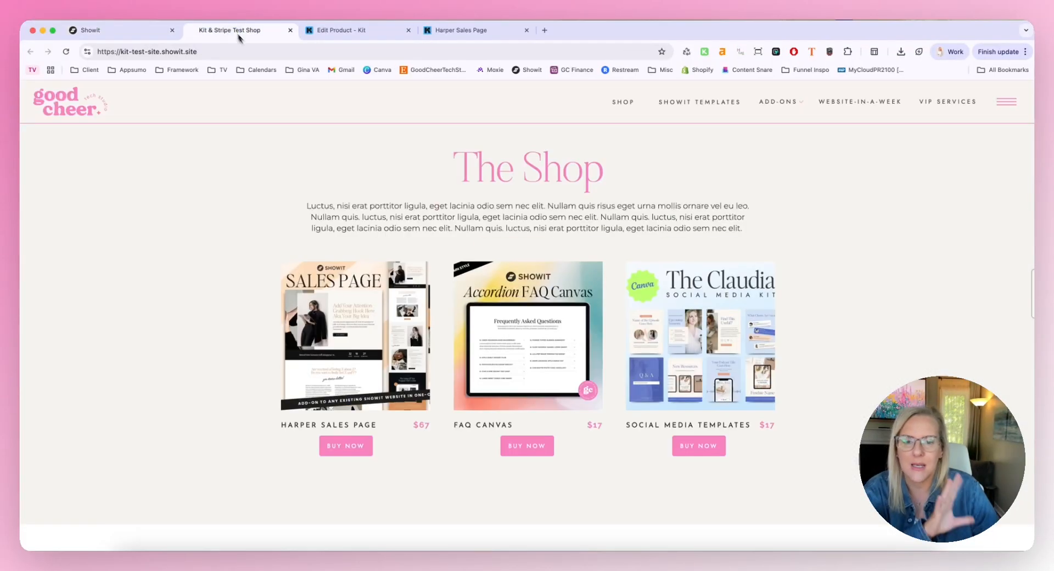
Preview the FAQ Canvas purchase popup through to its order summary, and close it
left_click(533, 444)
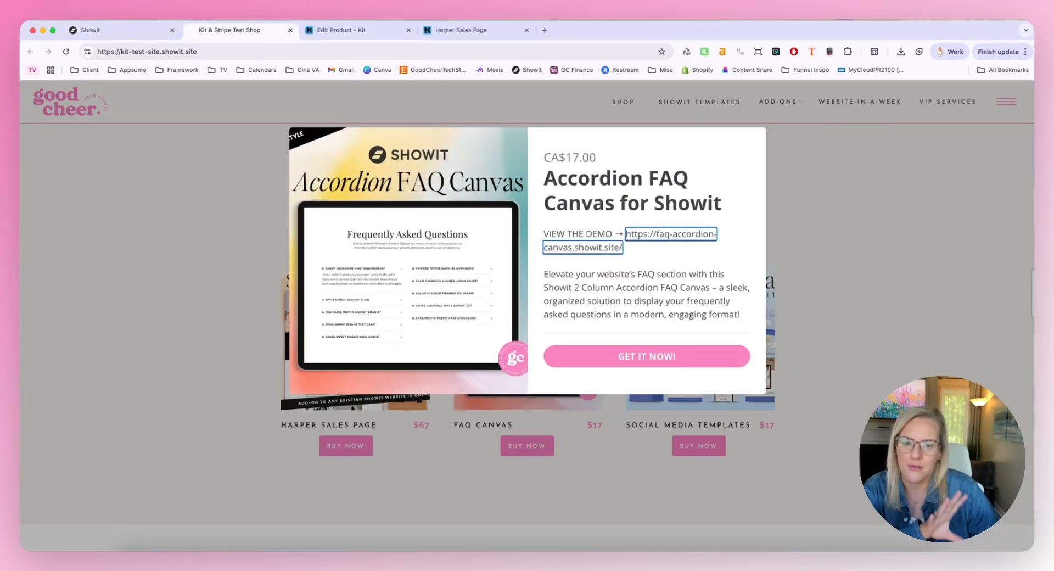
left_click(645, 355)
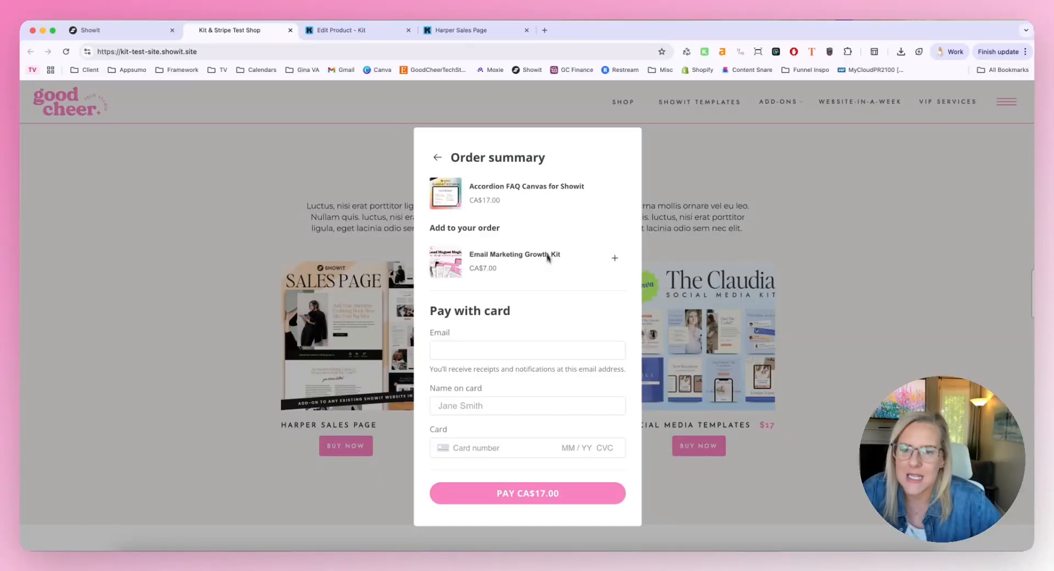
scroll(540, 215, "down", 1)
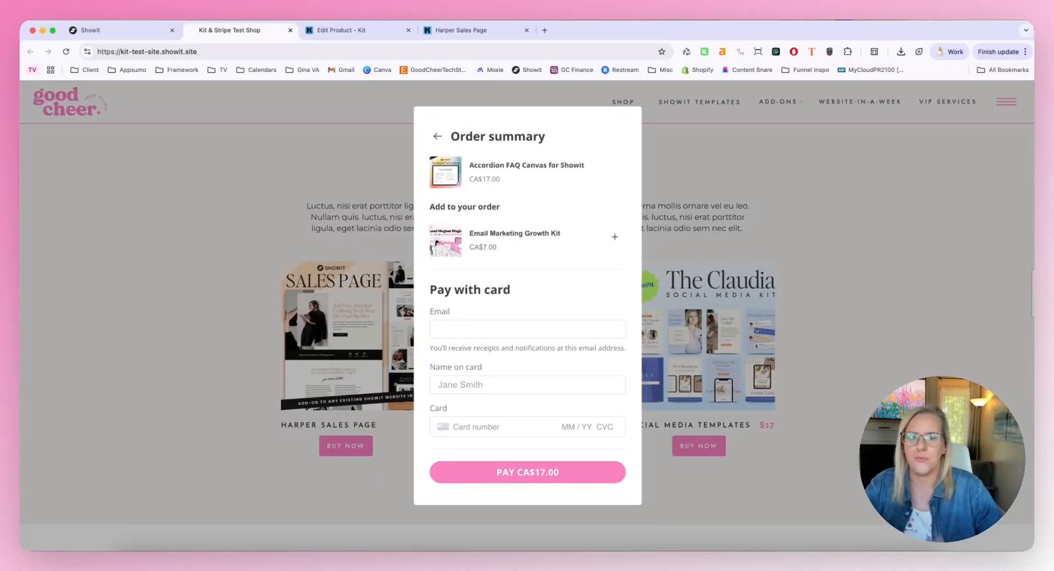
left_click(682, 184)
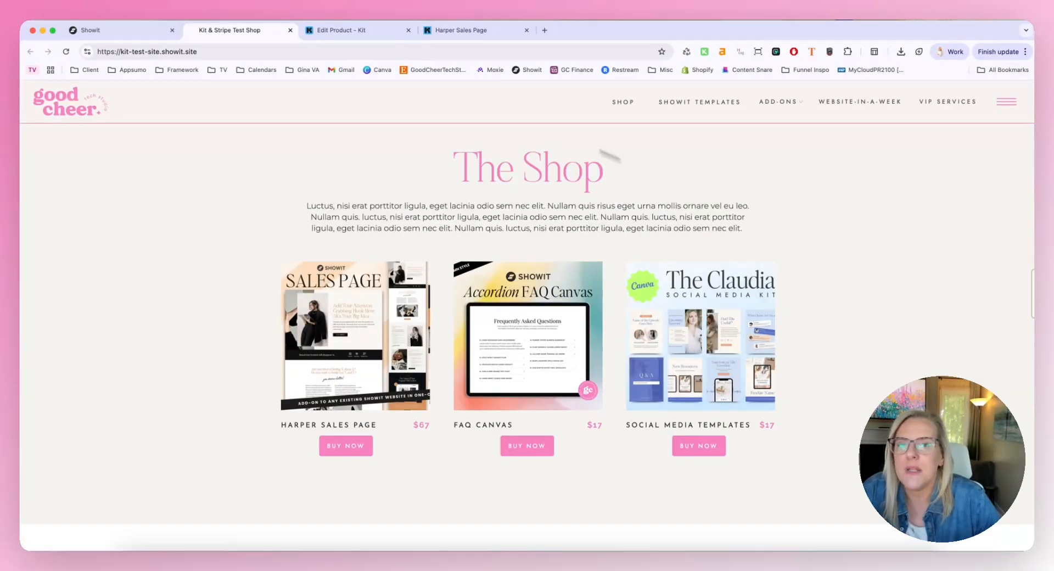
Check the discounted Harper Sales Page, close Kit's Publish dialog and go back to the test shop
left_click(438, 33)
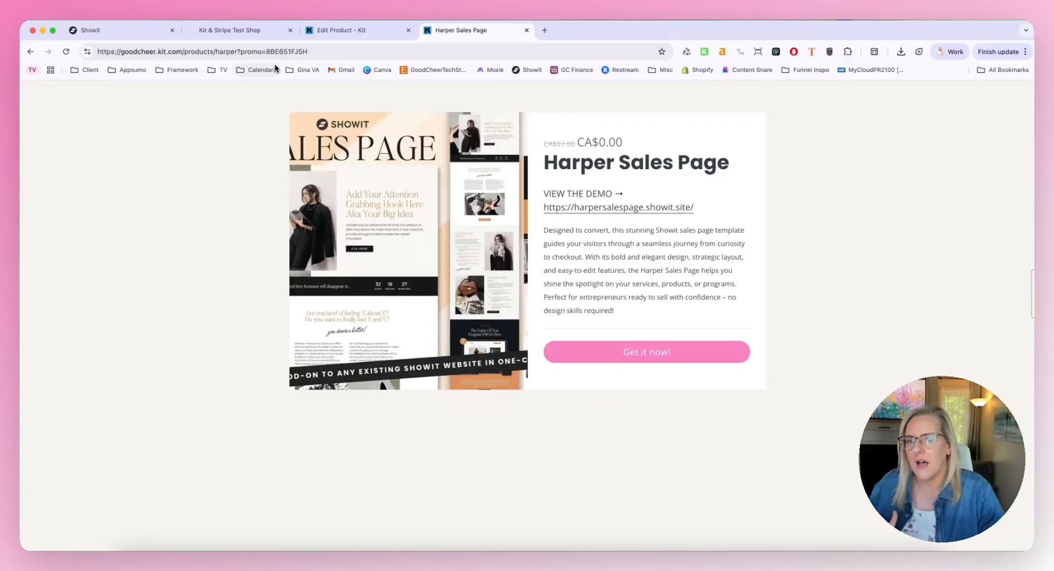
left_click(346, 33)
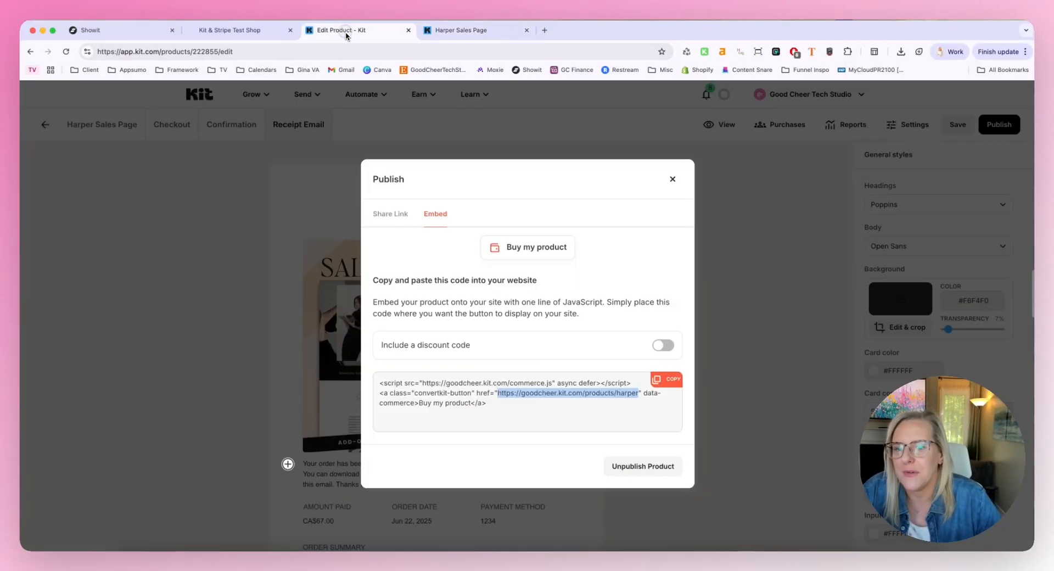
left_click(672, 179)
left_click(223, 34)
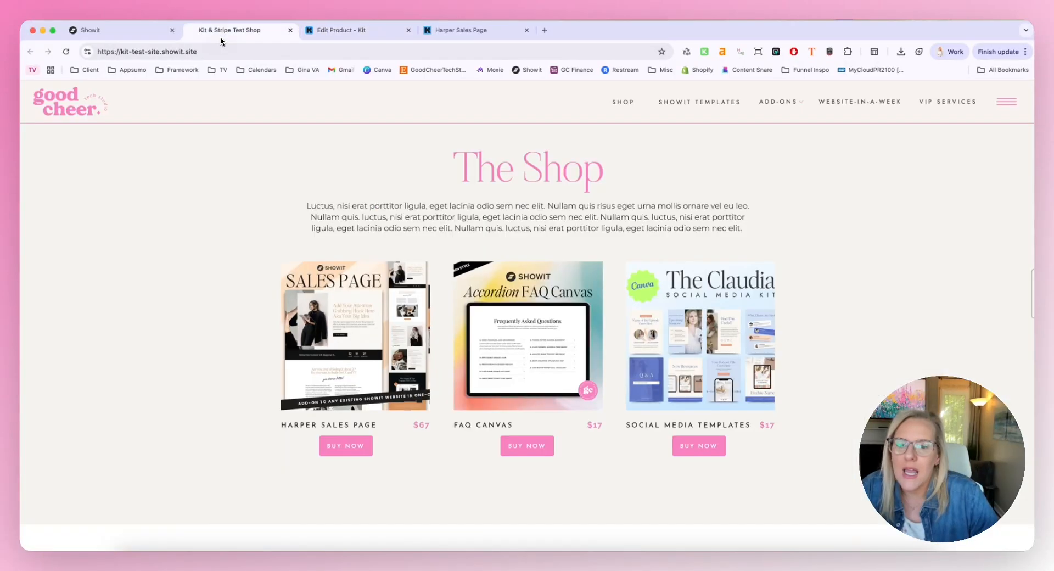
Preview the shop's purchase popups for FAQ Canvas and Social Media Templates, closing each one
left_click(534, 446)
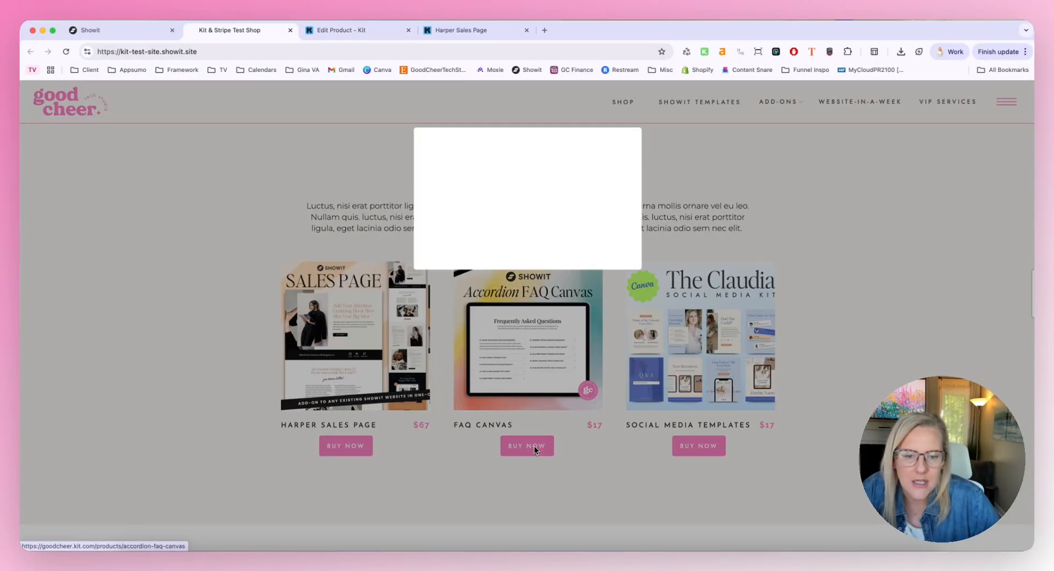
left_click(439, 159)
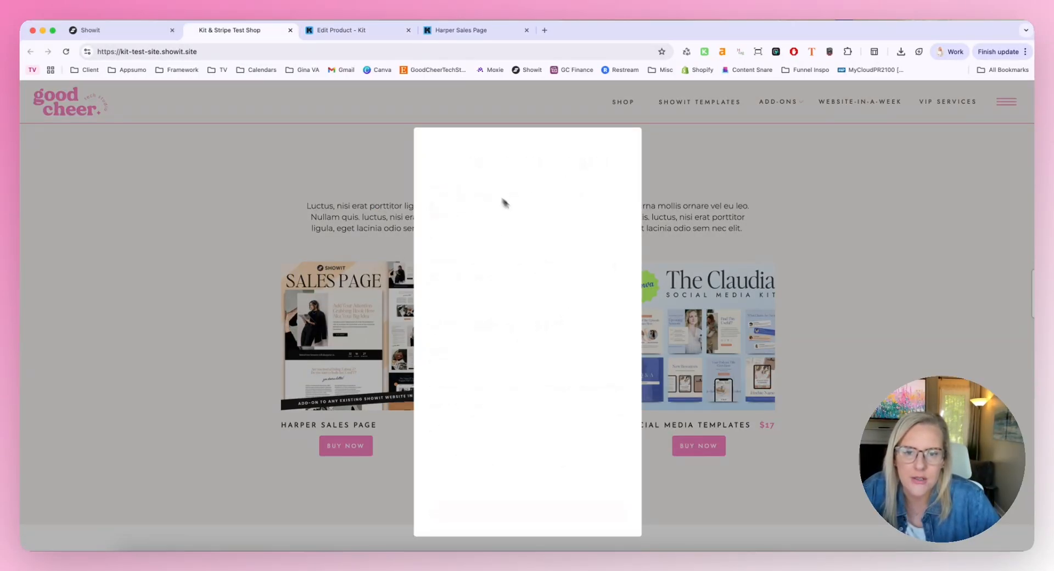
left_click(819, 277)
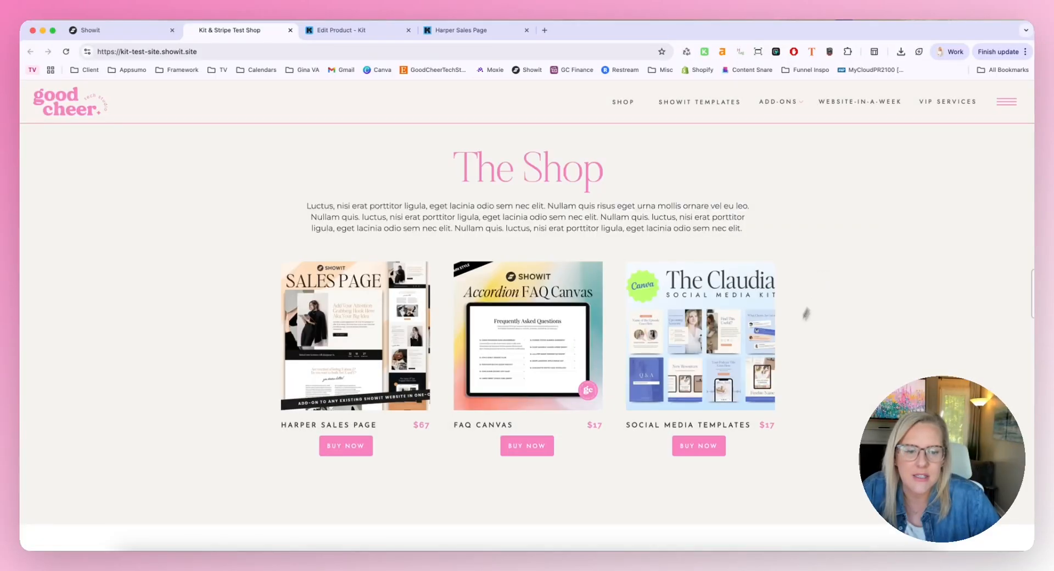
left_click(713, 441)
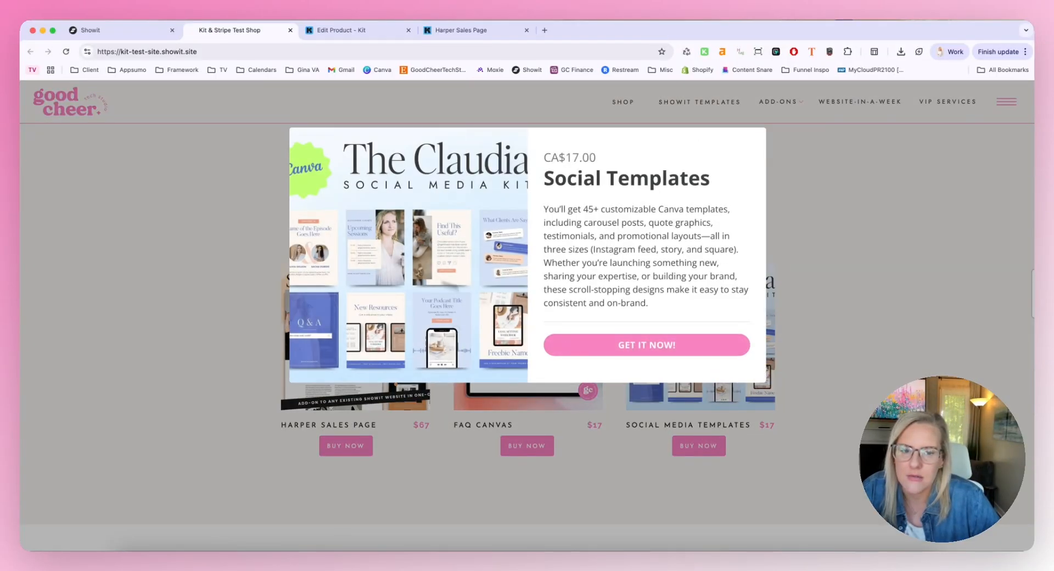
left_click(137, 188)
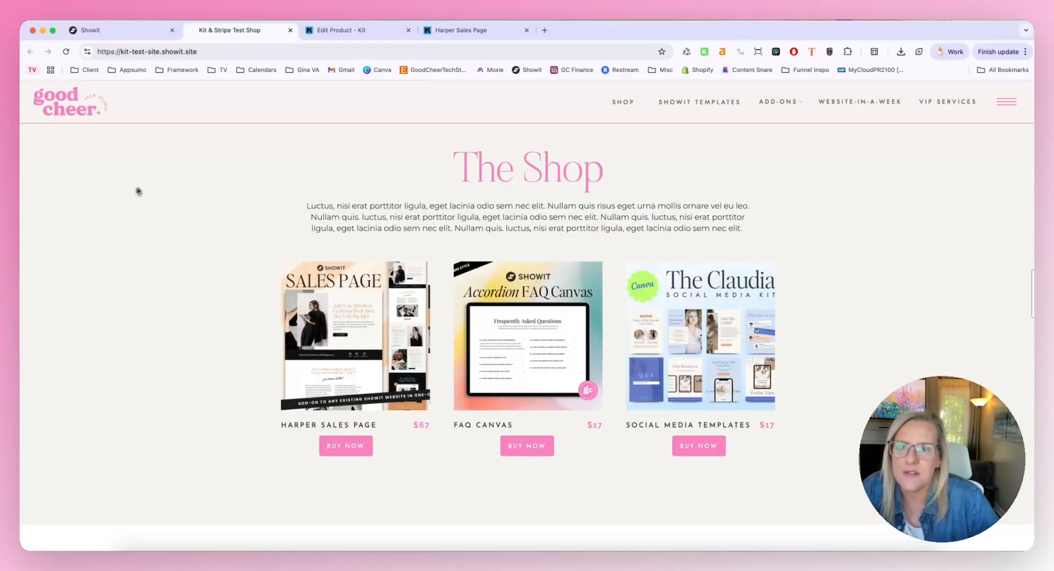
Switch to Kit and open the visual automation [PRODUCT] Claudia Social Media Templates
left_click(395, 34)
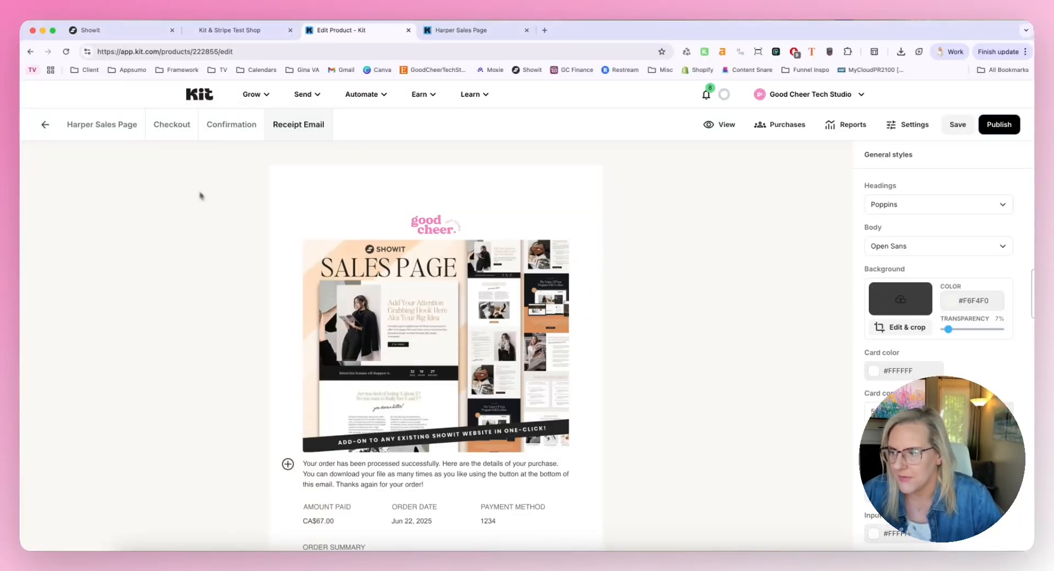
left_click(347, 97)
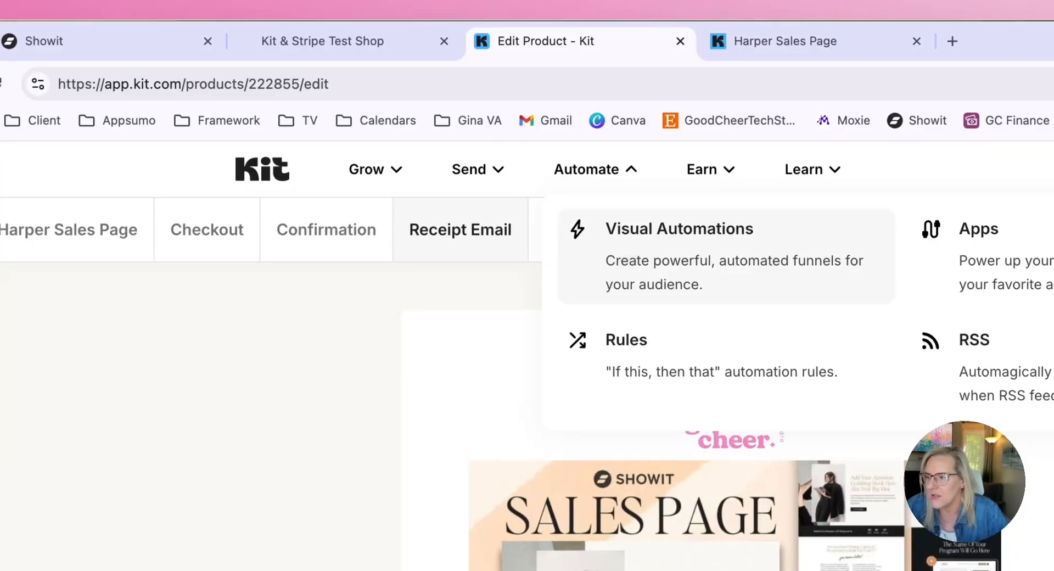
left_click(750, 252)
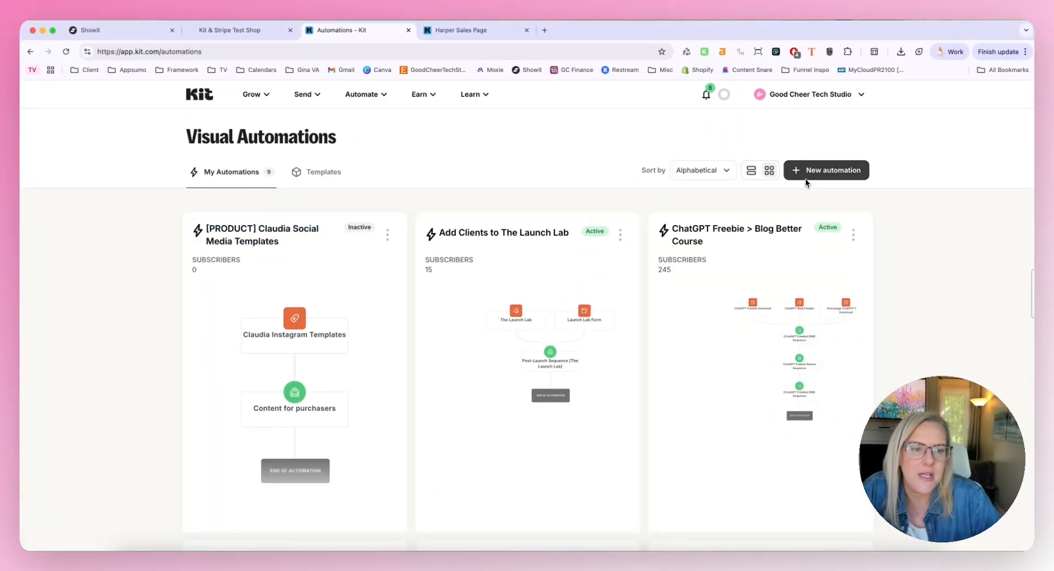
left_click(271, 232)
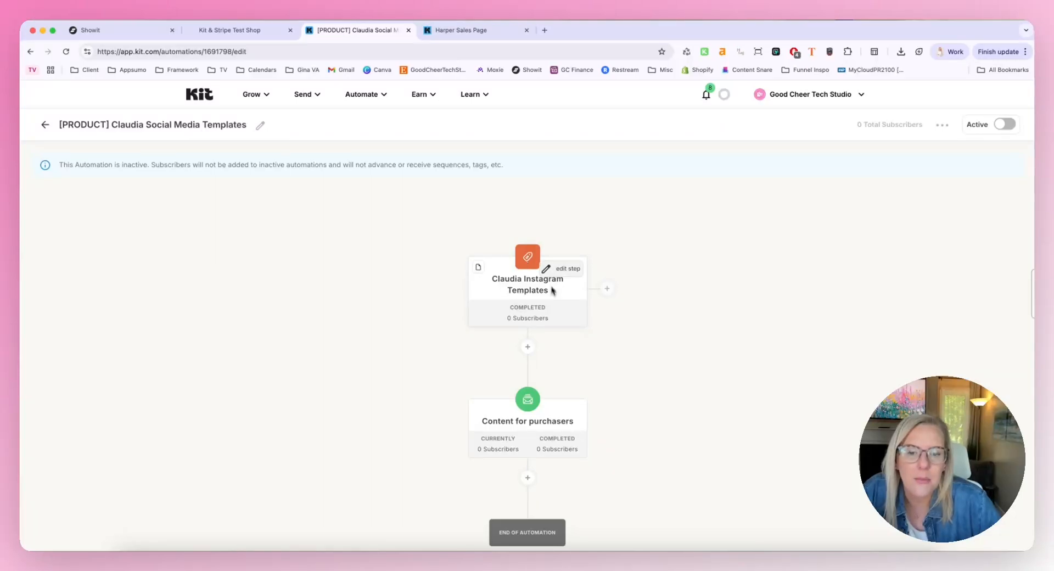
Add a product-purchased entry point to the automation, using the Commerce integration and the Harper Sales Page product
left_click(607, 289)
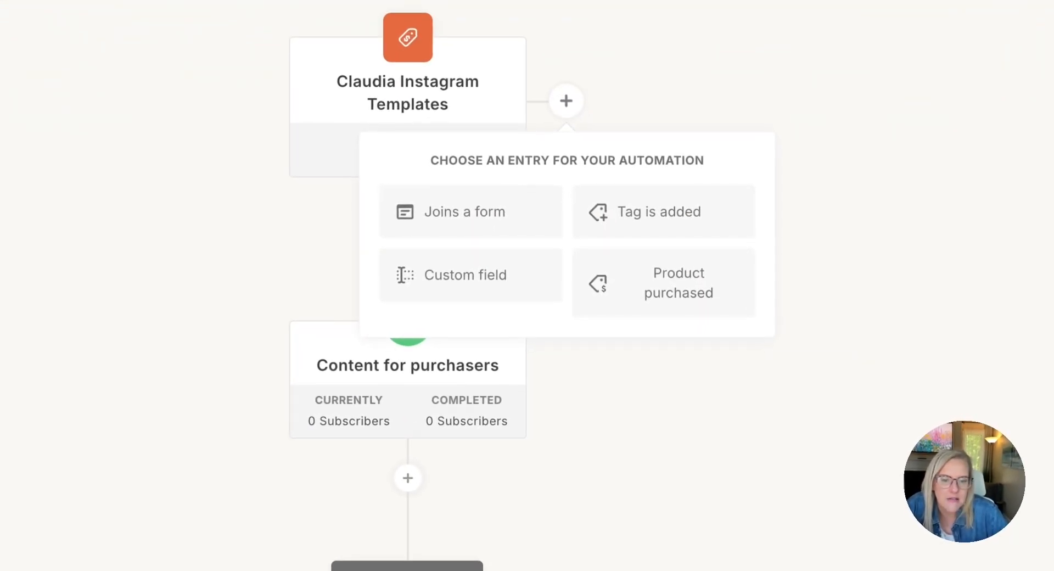
left_click(666, 280)
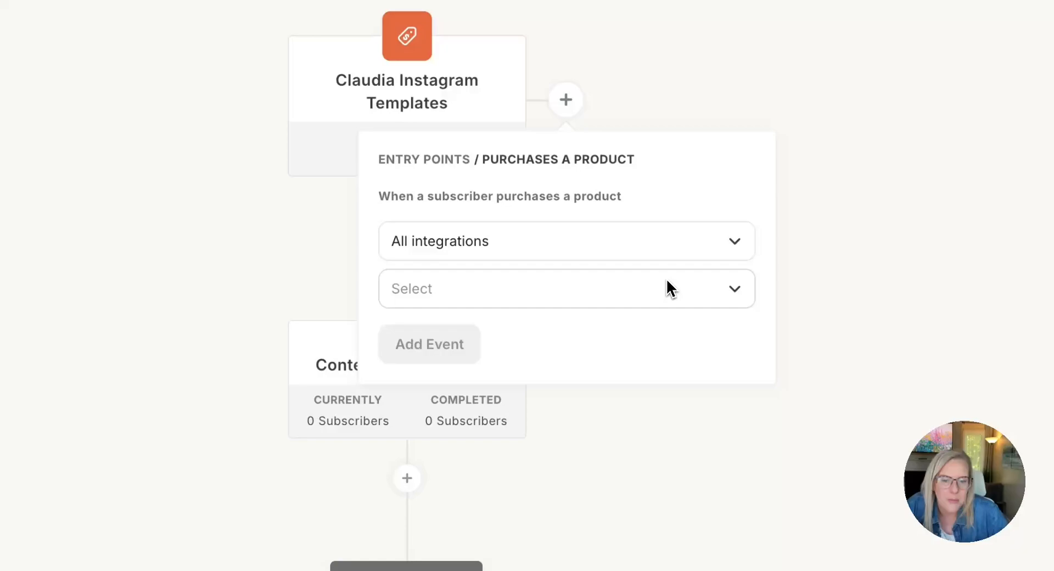
left_click(411, 254)
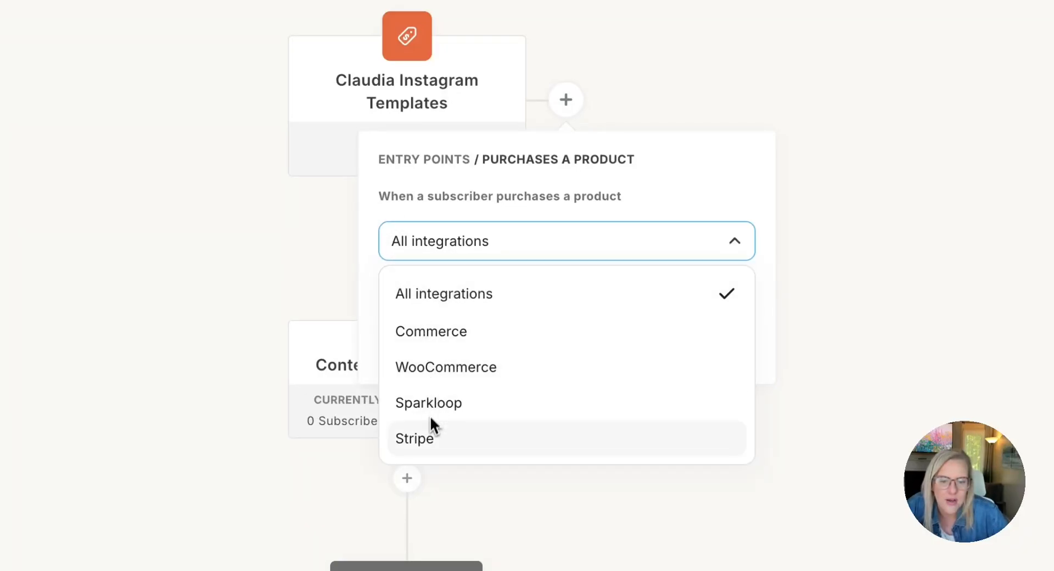
left_click(427, 333)
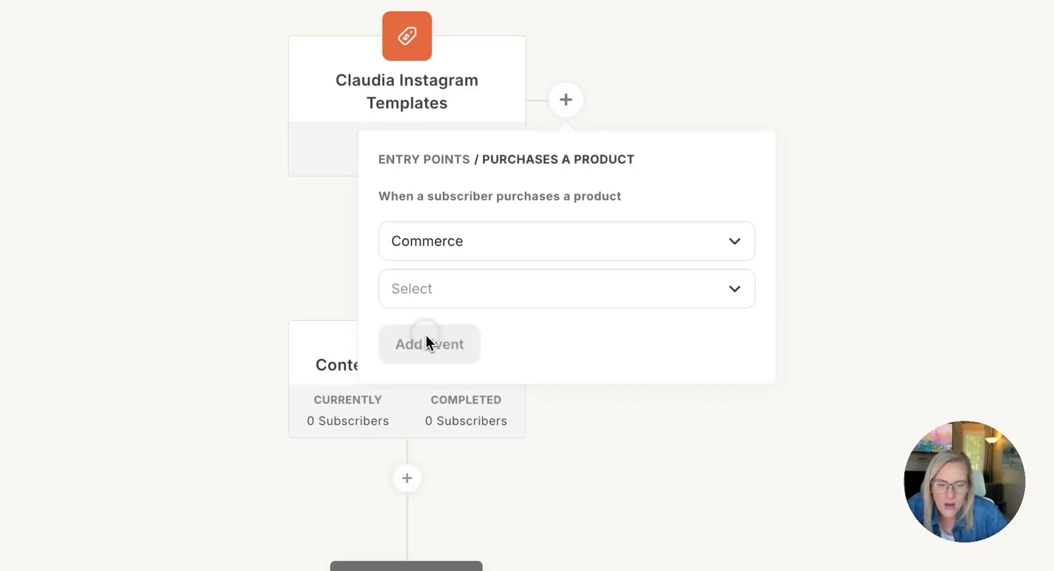
left_click(418, 299)
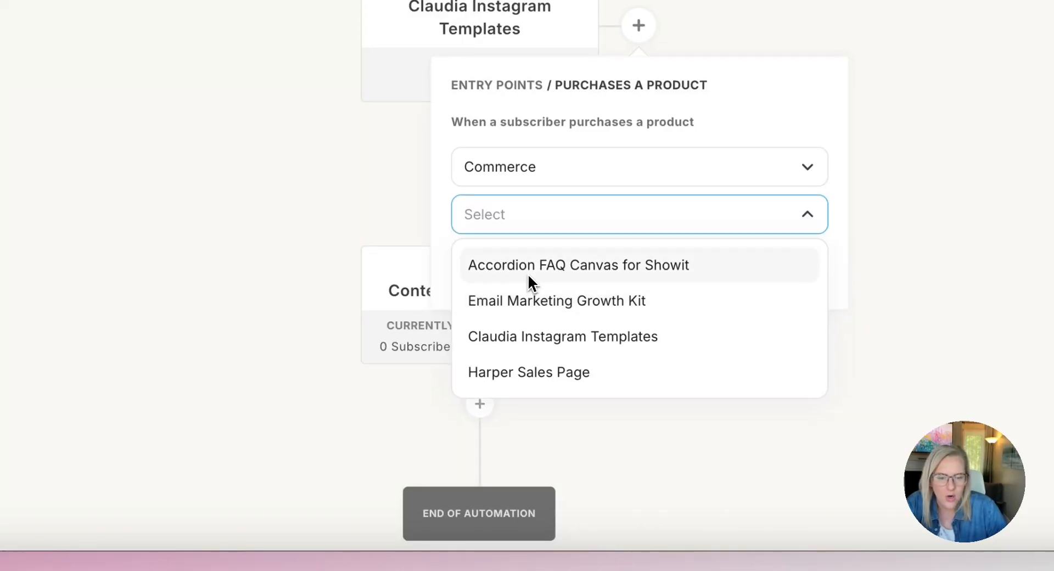
left_click(535, 373)
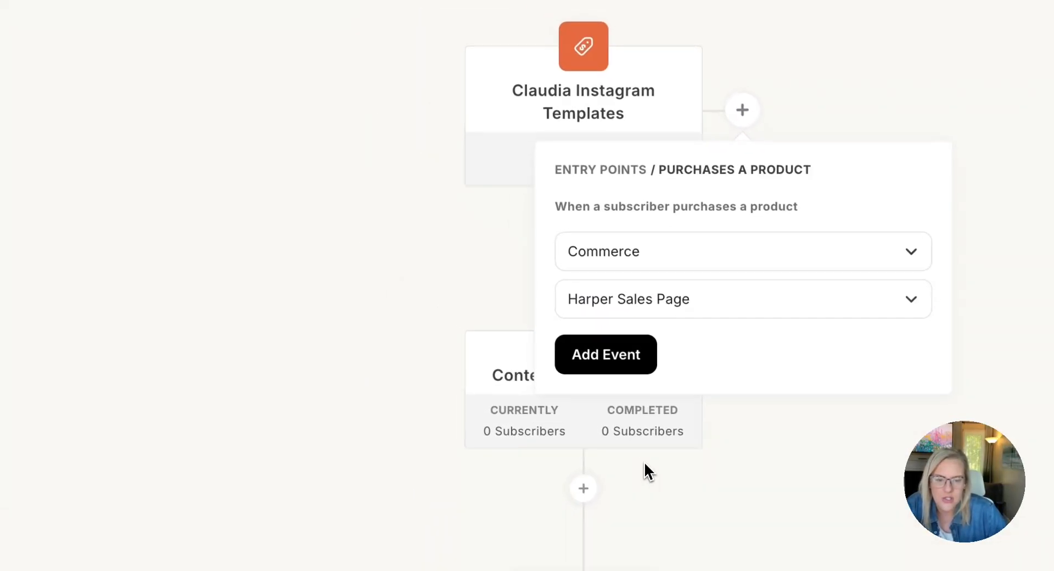
left_click(601, 360)
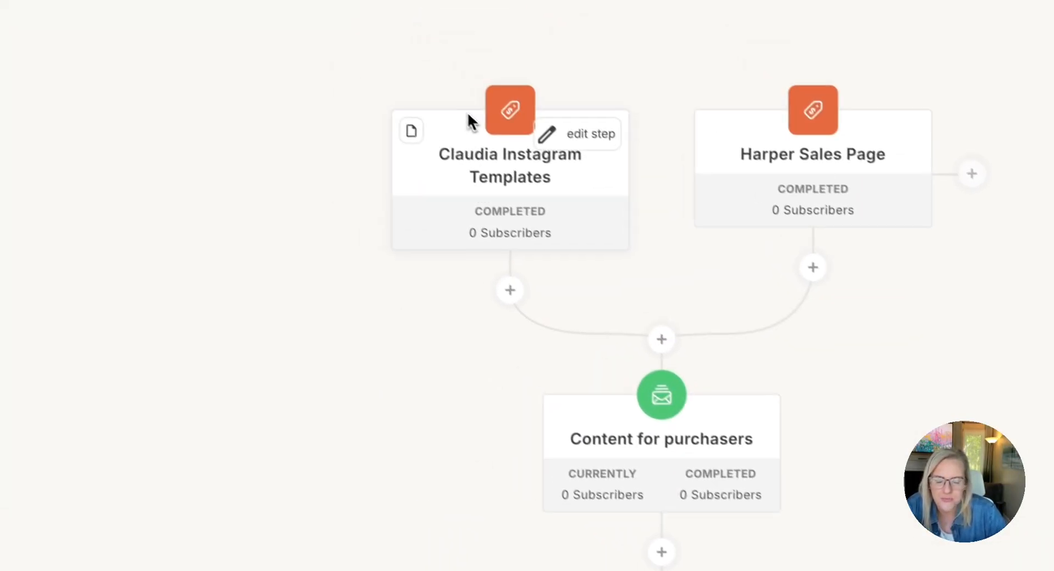
Delete the Claudia Instagram Templates purchase event from the automation
left_click(587, 142)
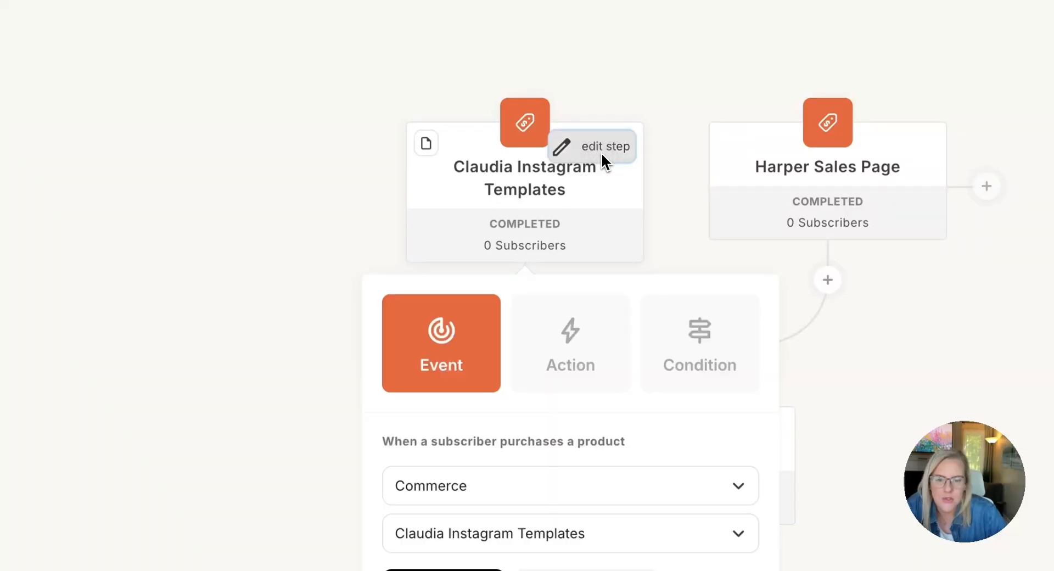
left_click(595, 466)
left_click(657, 200)
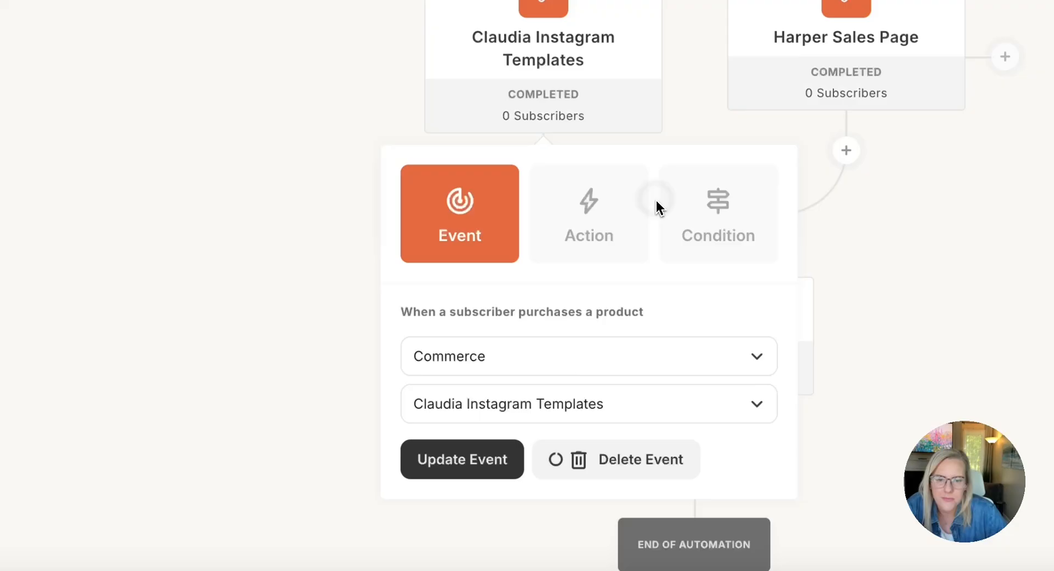
Examine the step options that can be added between the Harper Sales Page entry and the Content for purchasers sequence
mouse_move(543, 315)
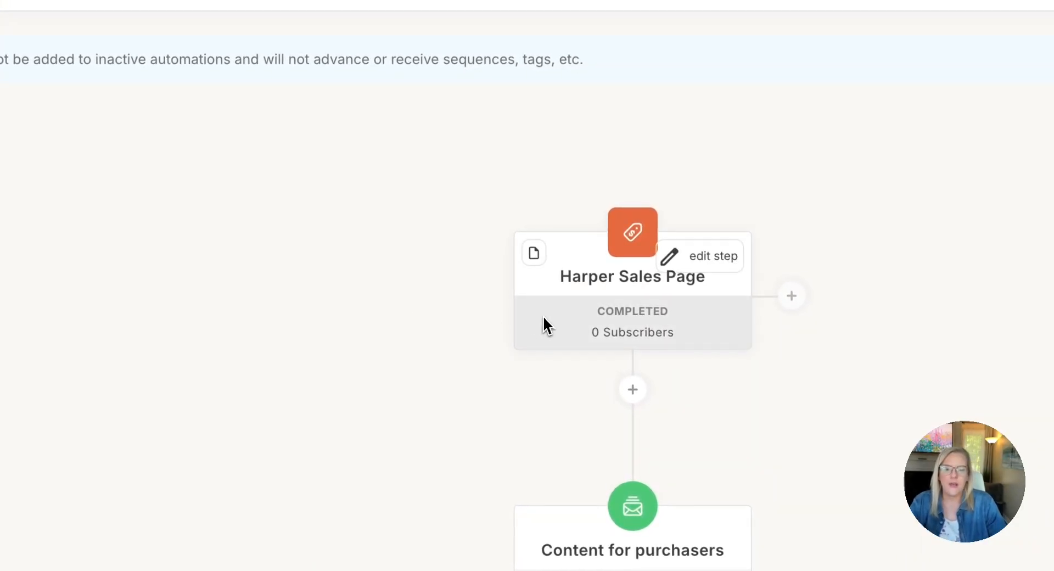
scroll(544, 326, "down", 5)
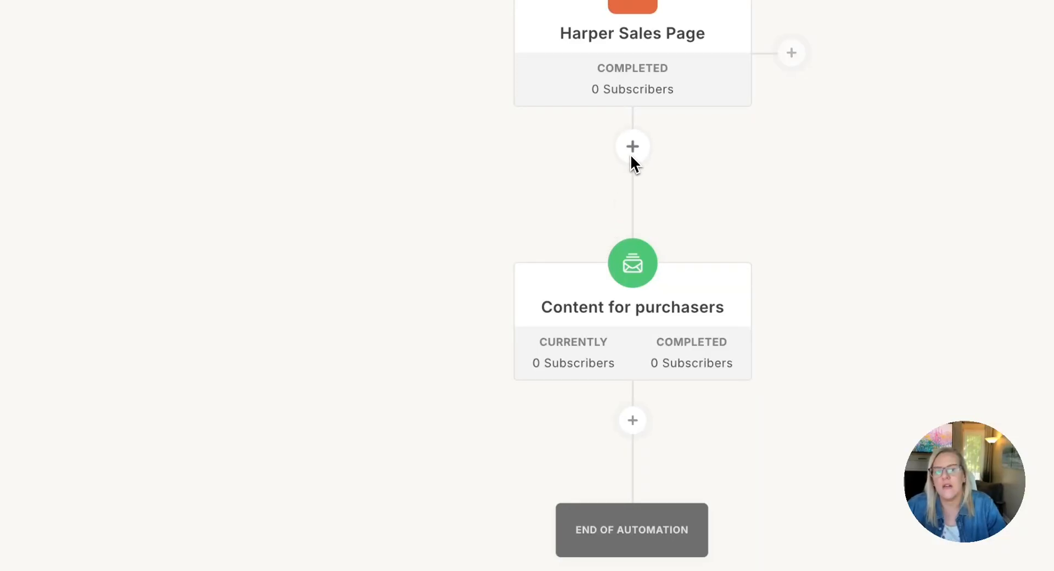
left_click(632, 149)
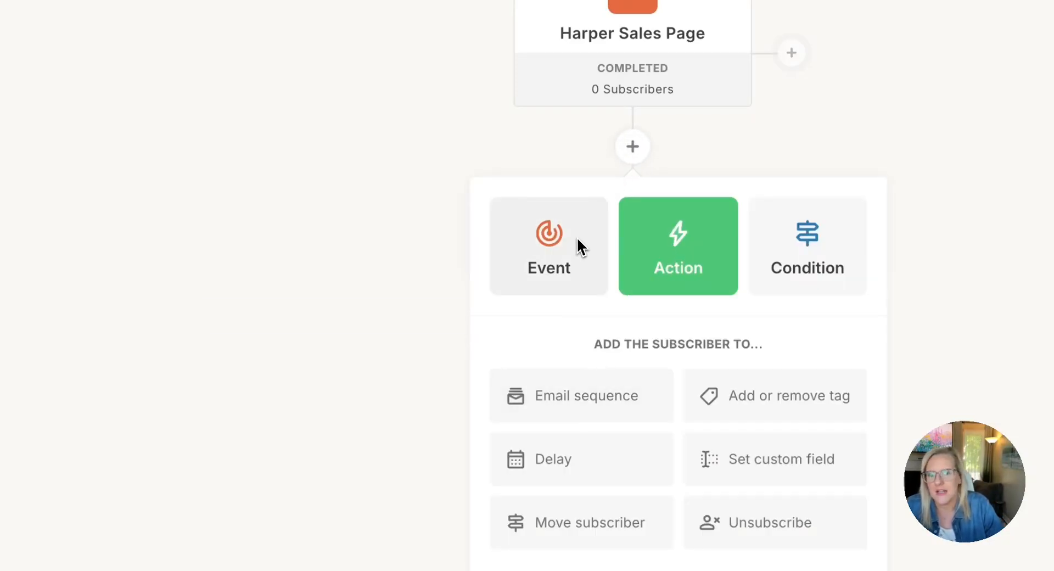
mouse_move(575, 234)
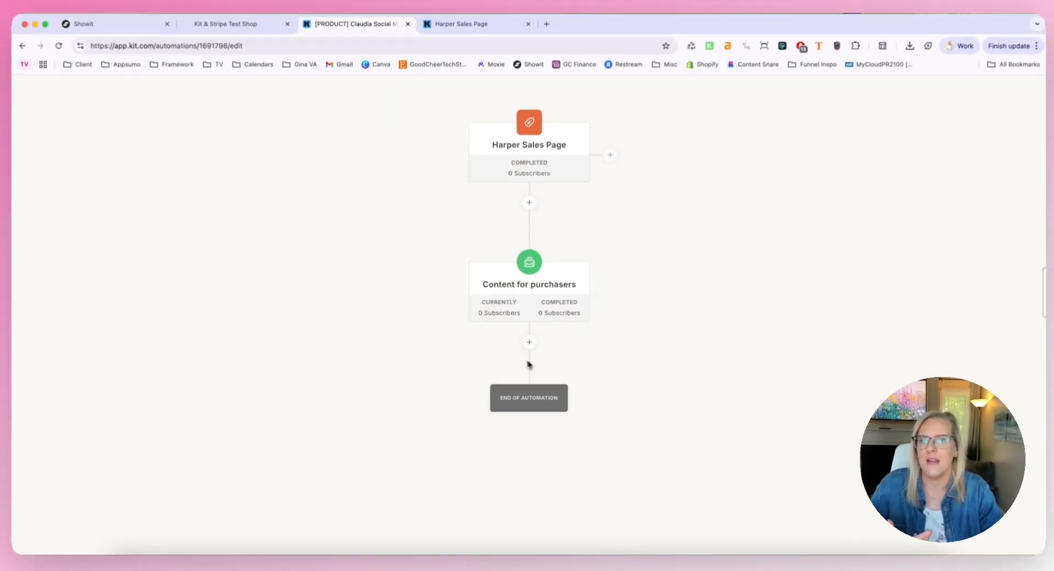
scroll(440, 269, "up", 3)
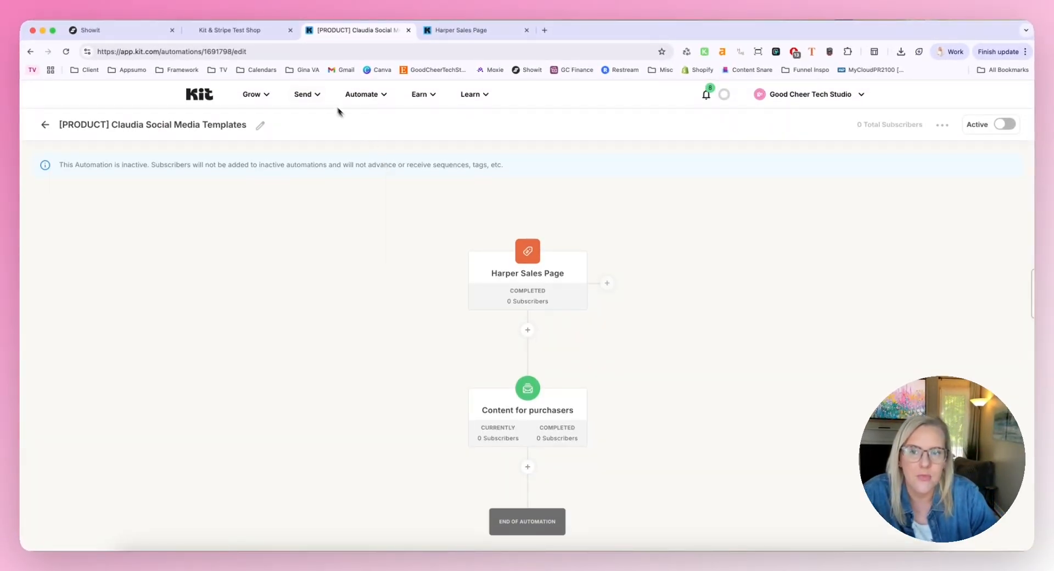
Open Kit's automation rules and start a new rule to view its available triggers and actions
left_click(320, 95)
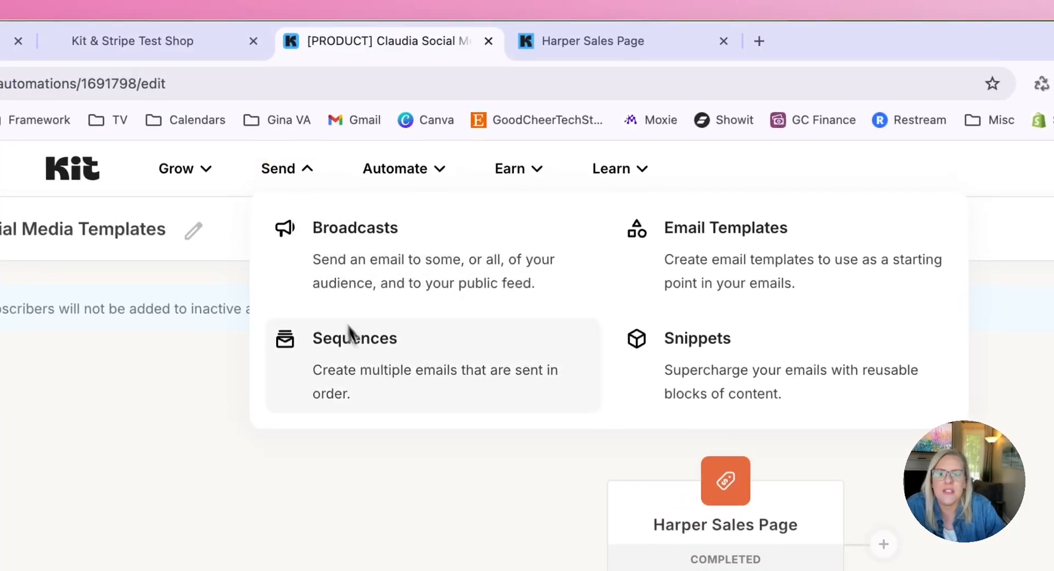
left_click(422, 168)
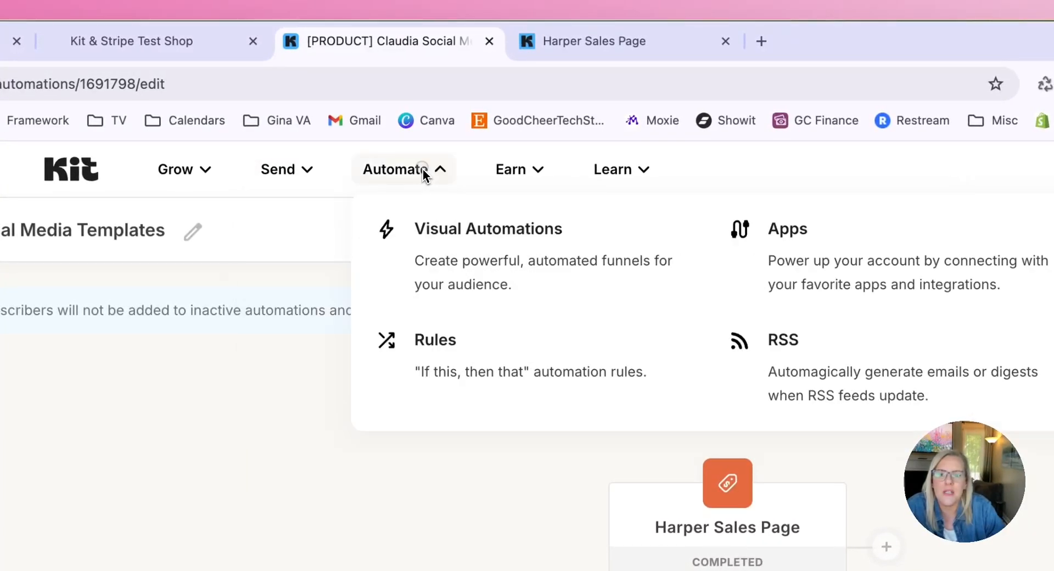
left_click(460, 340)
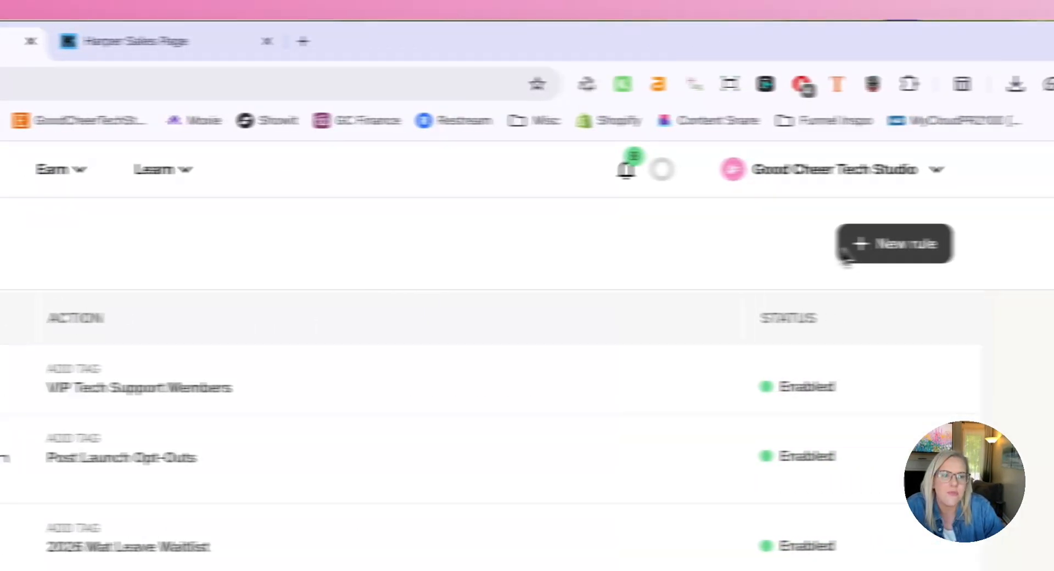
left_click(849, 250)
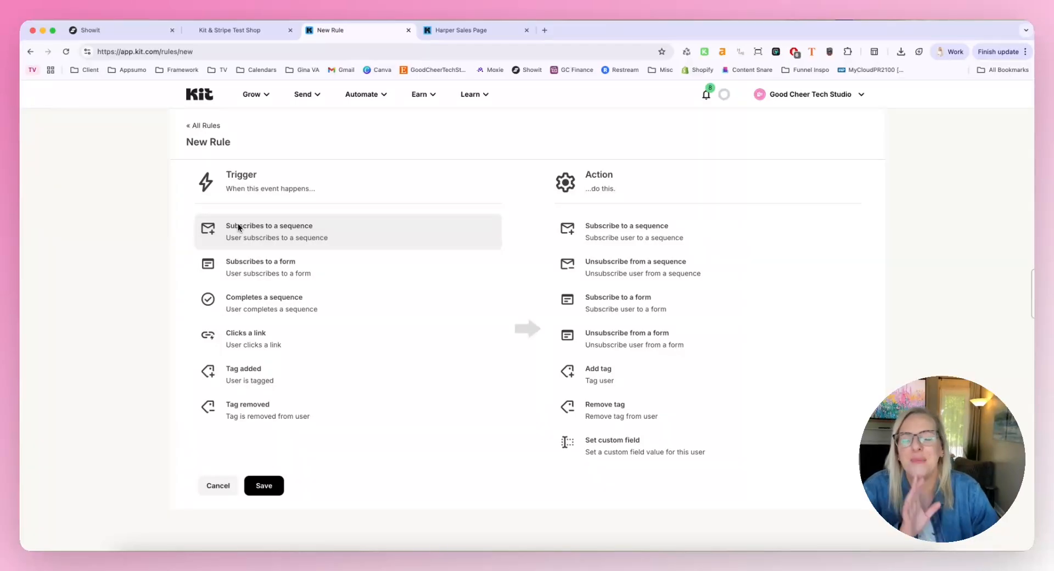
Leave the new automation rule and create a new broadcast email
left_click(372, 95)
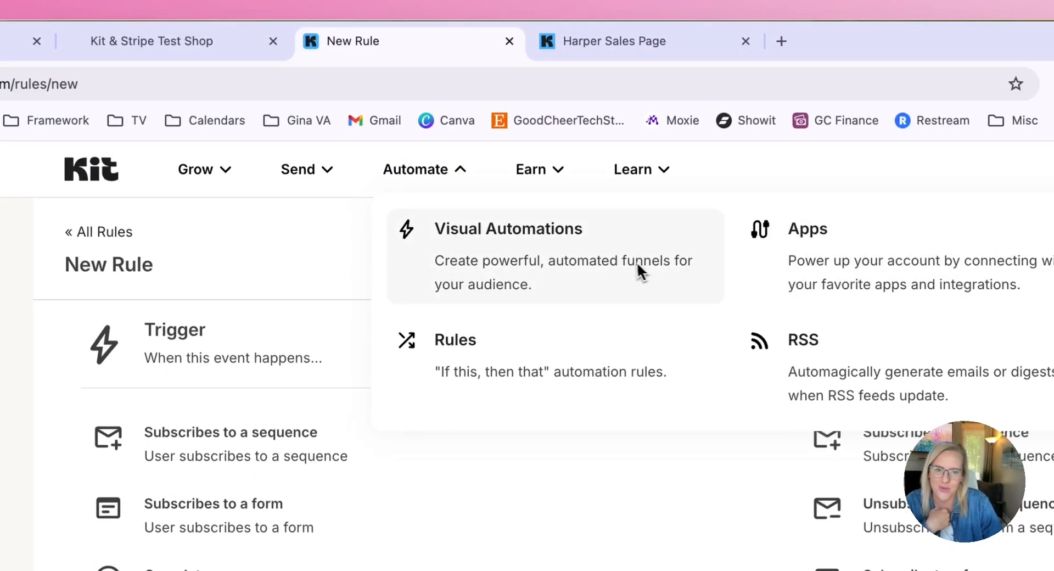
left_click(355, 246)
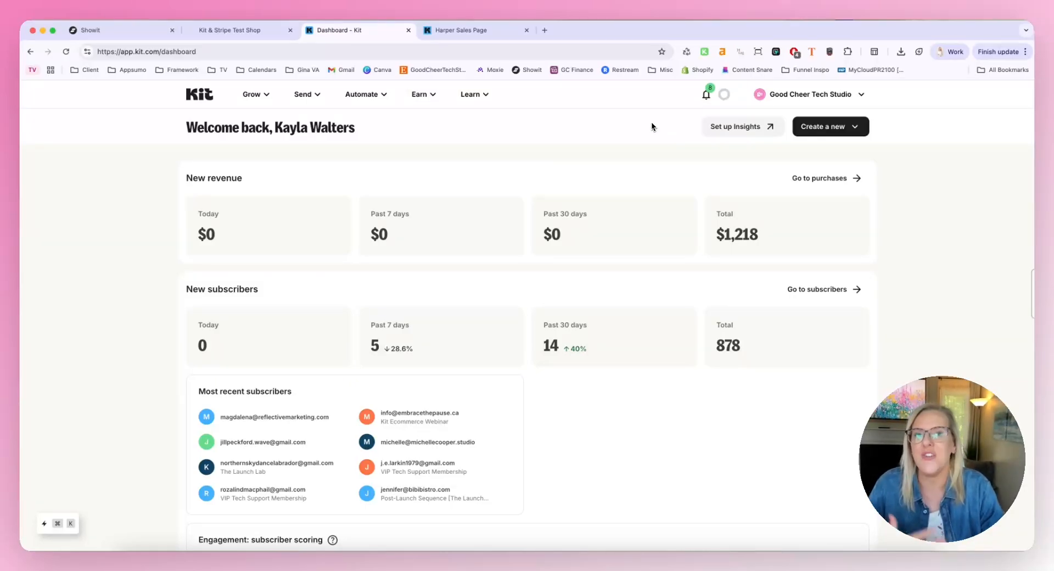
left_click(815, 130)
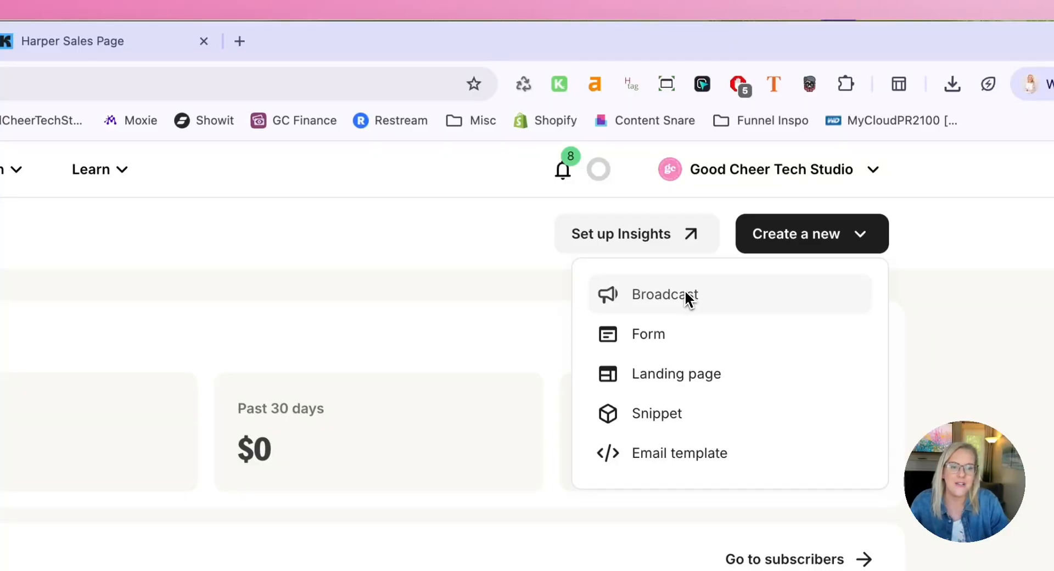
left_click(693, 274)
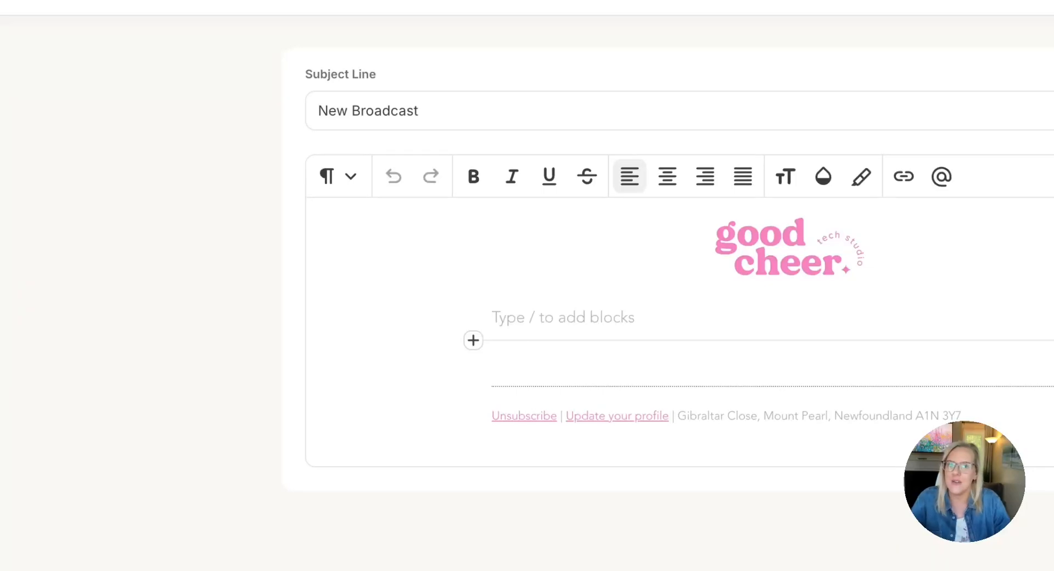
Insert a Commerce product block into the broadcast body and choose Harper Sales Page as its product
left_click(520, 327)
left_click(478, 343)
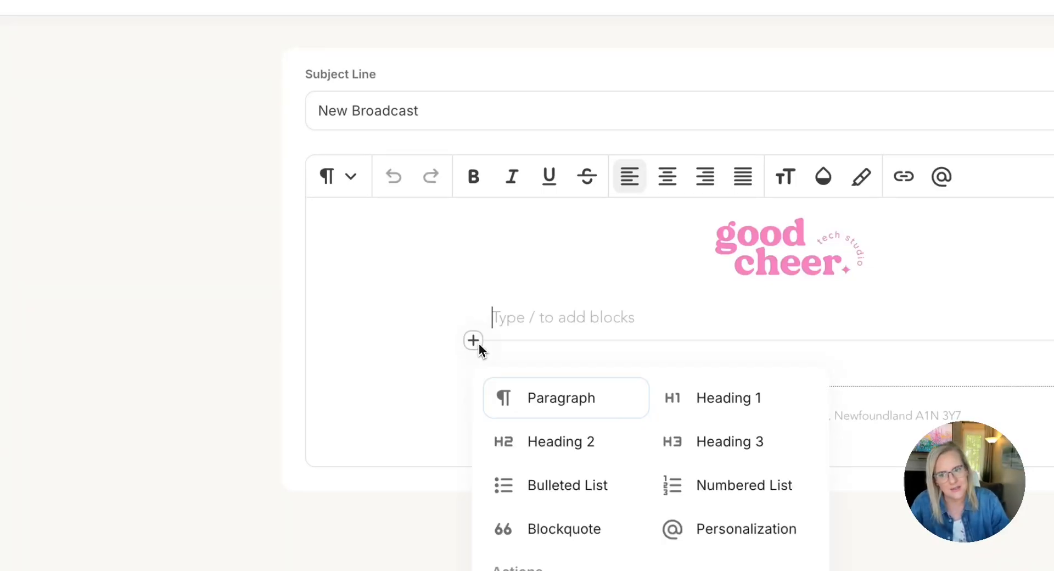
scroll(645, 505, "down", 3)
scroll(330, 346, "down", 2)
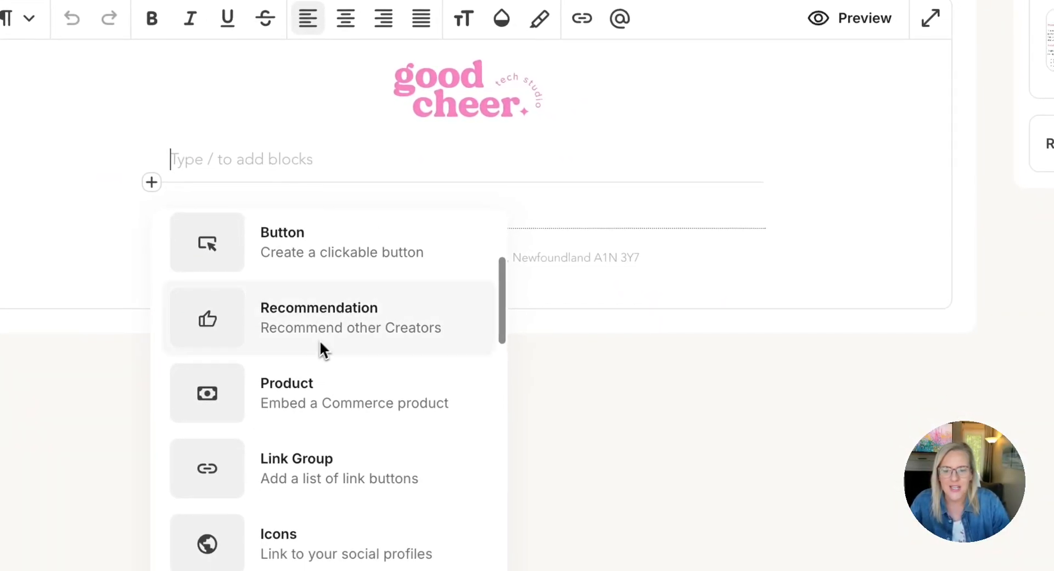
left_click(294, 409)
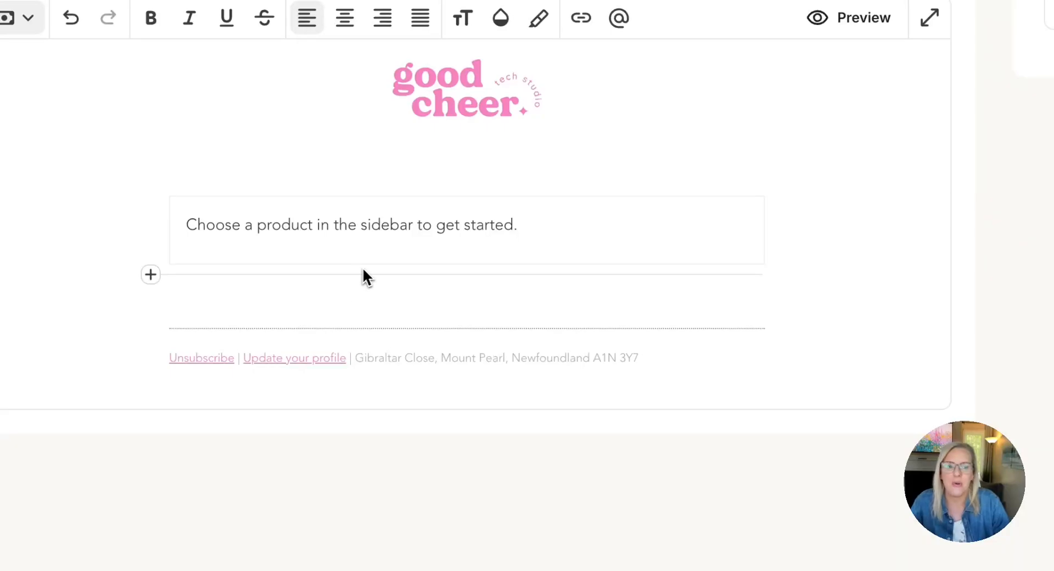
left_click(745, 204)
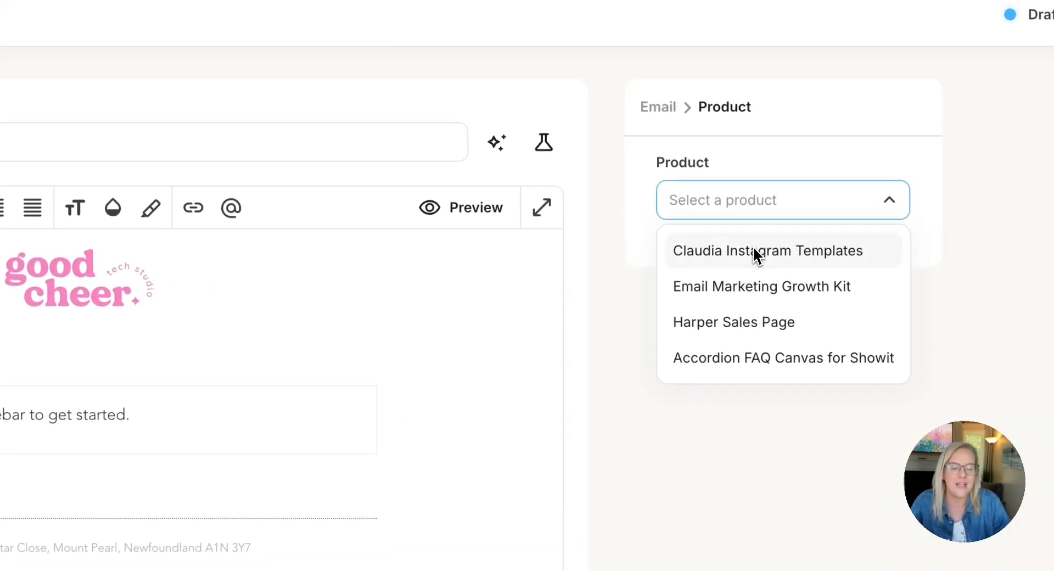
left_click(742, 329)
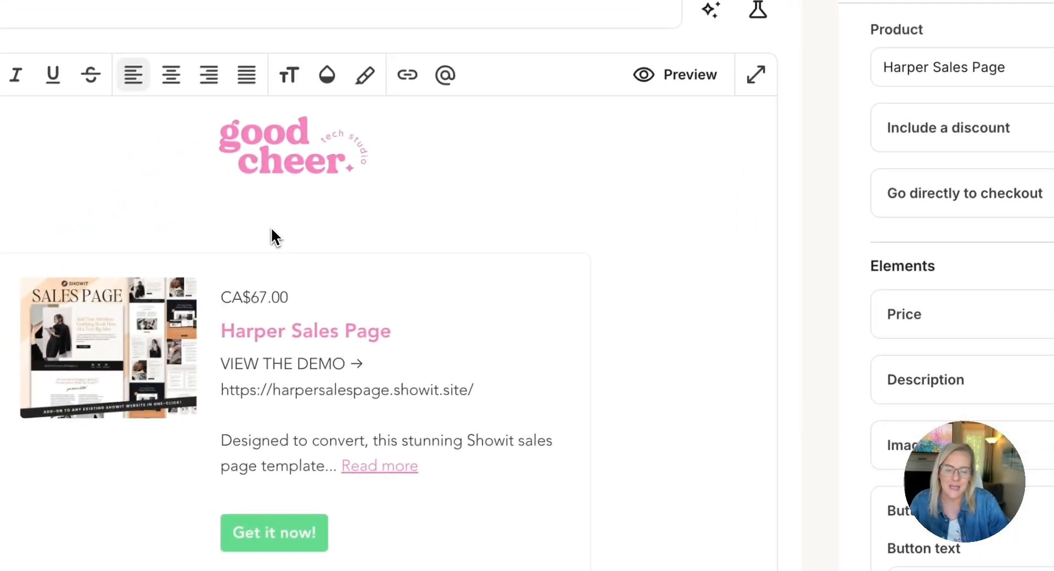
Try hiding the product block's price, description and image one at a time, restoring each element
scroll(273, 236, "down", 5)
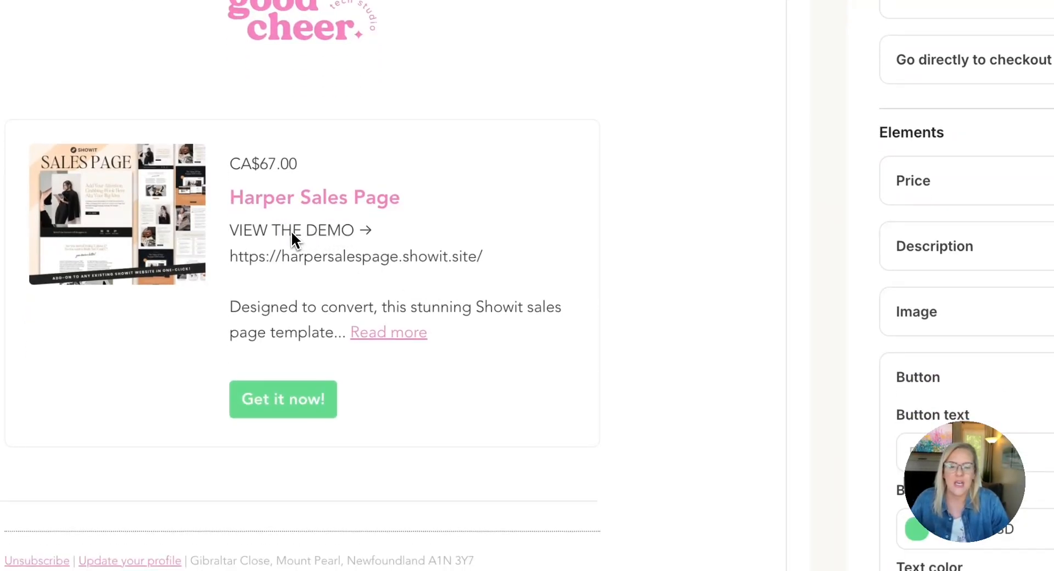
left_click(1052, 184)
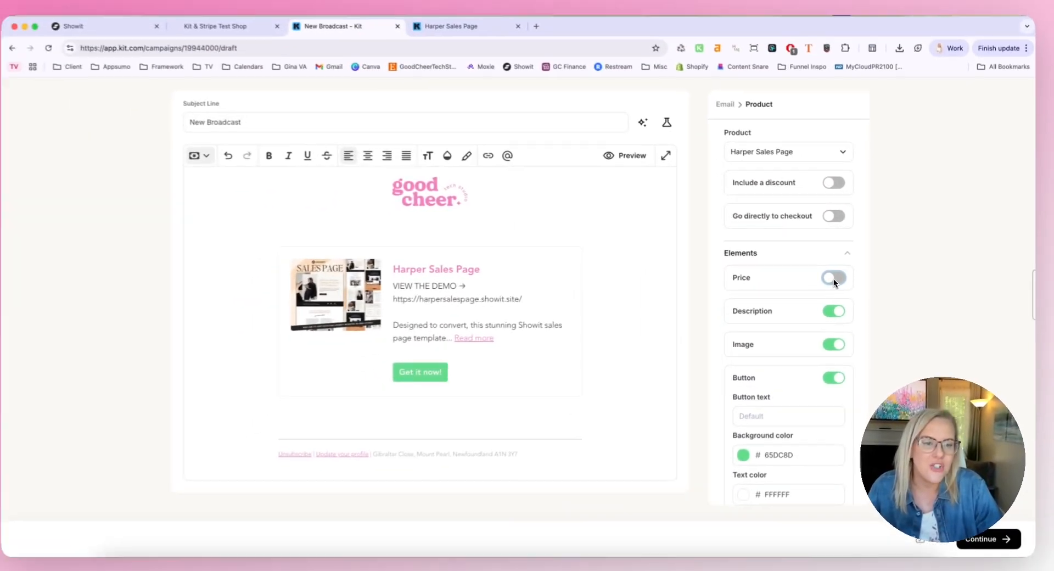
left_click(810, 285)
left_click(810, 324)
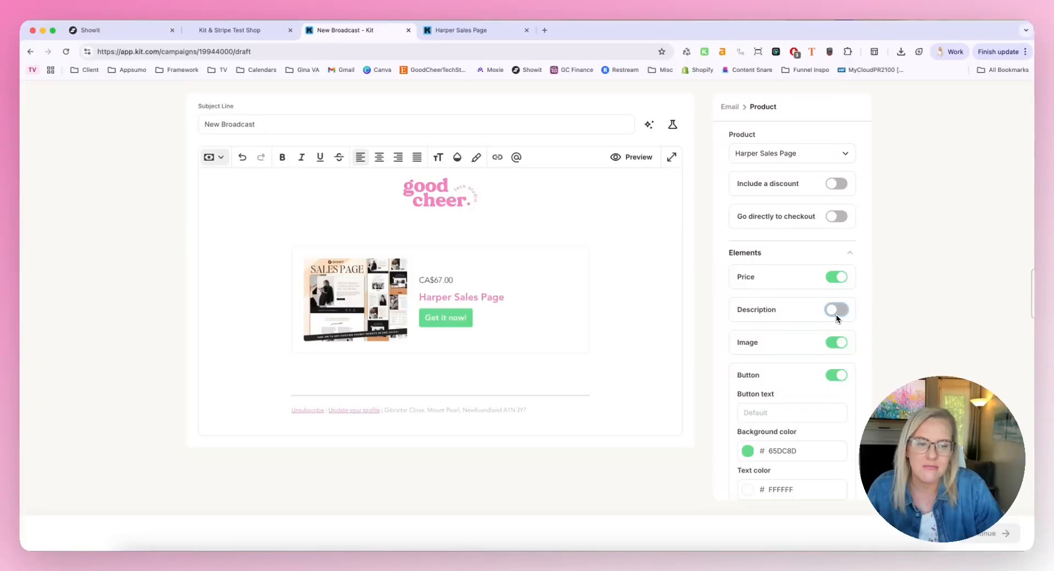
left_click(836, 311)
left_click(840, 343)
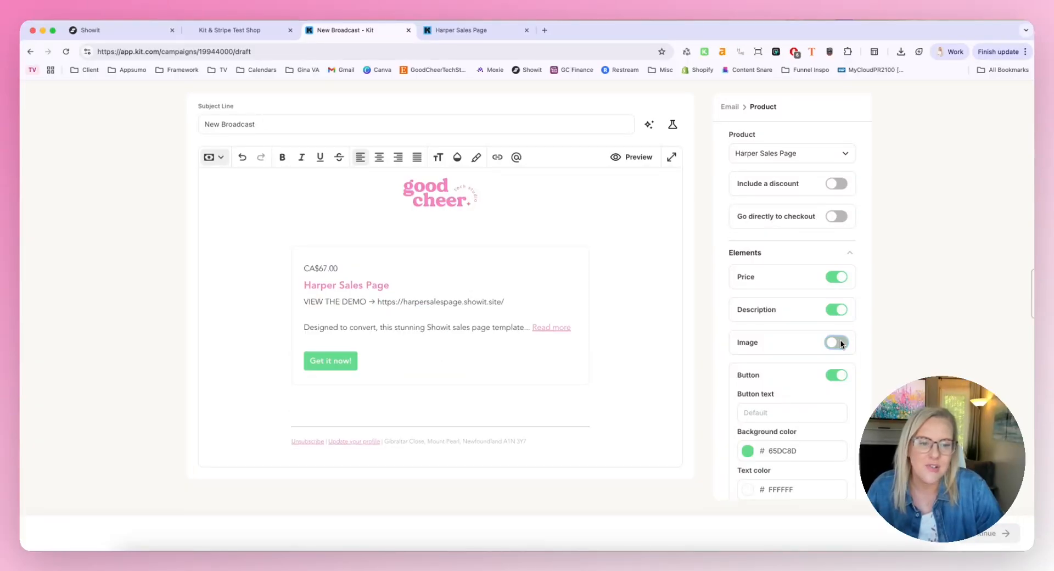
left_click(836, 343)
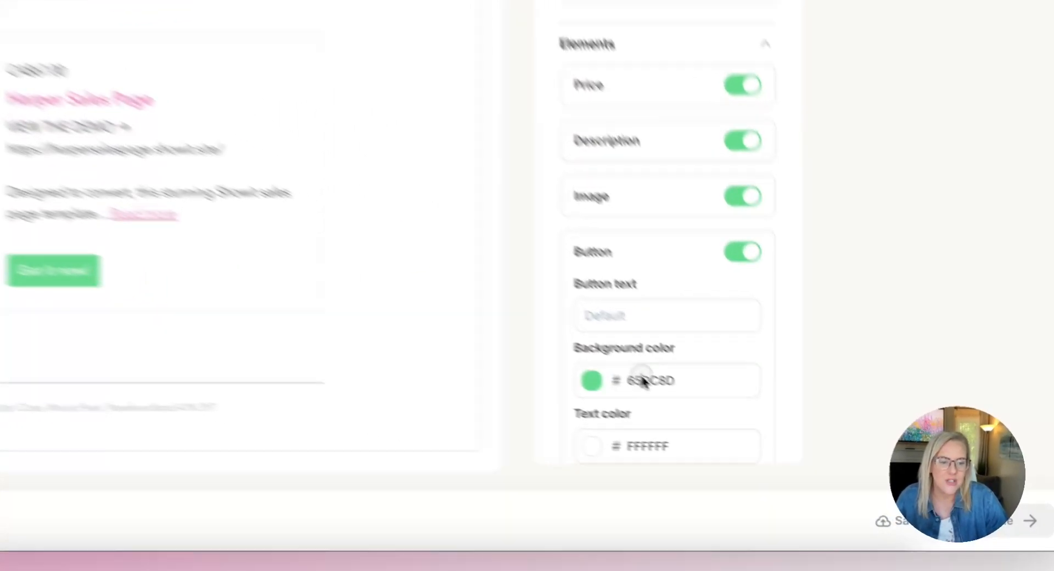
Set the background color of the product block's button to F883C0
left_click(643, 380)
scroll(642, 360, "down", 3)
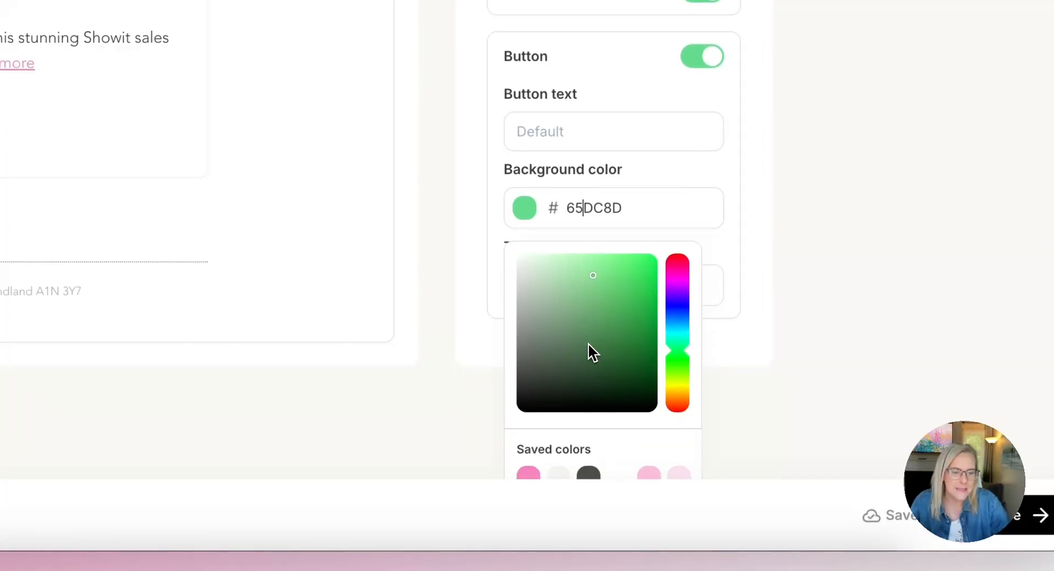
scroll(588, 342, "up", 1)
scroll(522, 408, "down", 1)
scroll(522, 406, "up", 1)
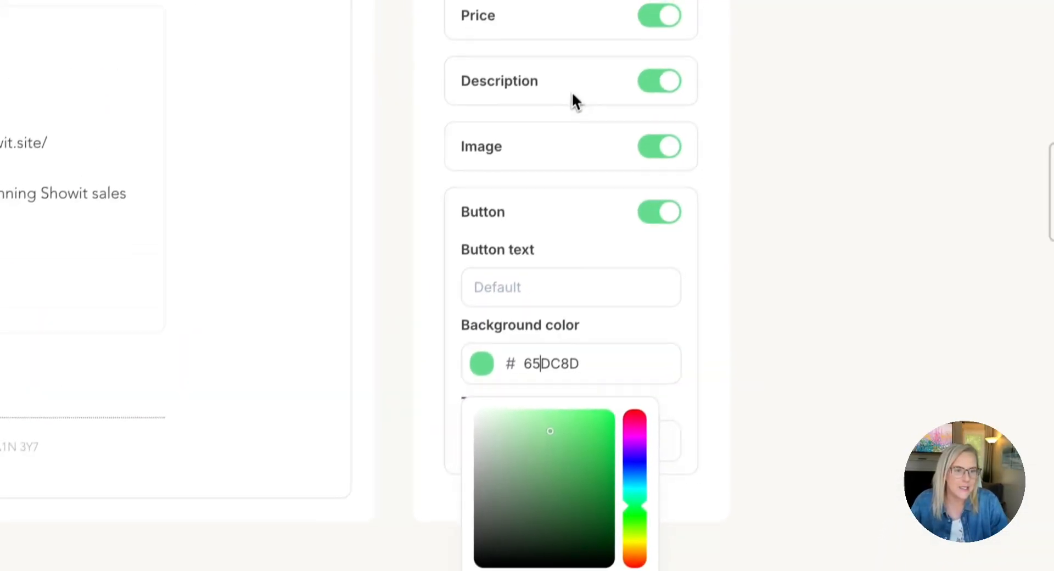
scroll(522, 345, "up", 1)
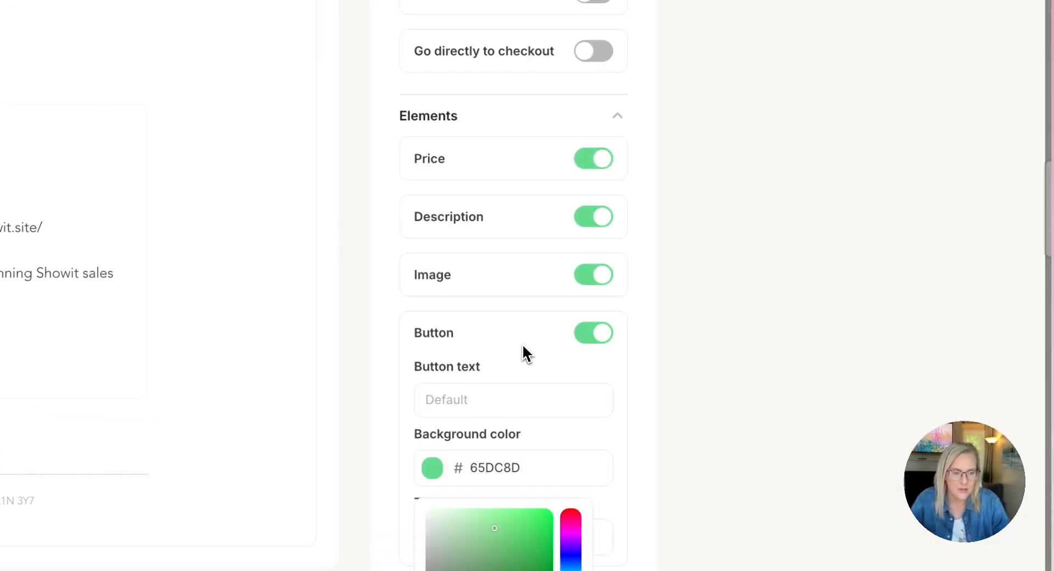
scroll(522, 346, "down", 1)
scroll(522, 347, "up", 1)
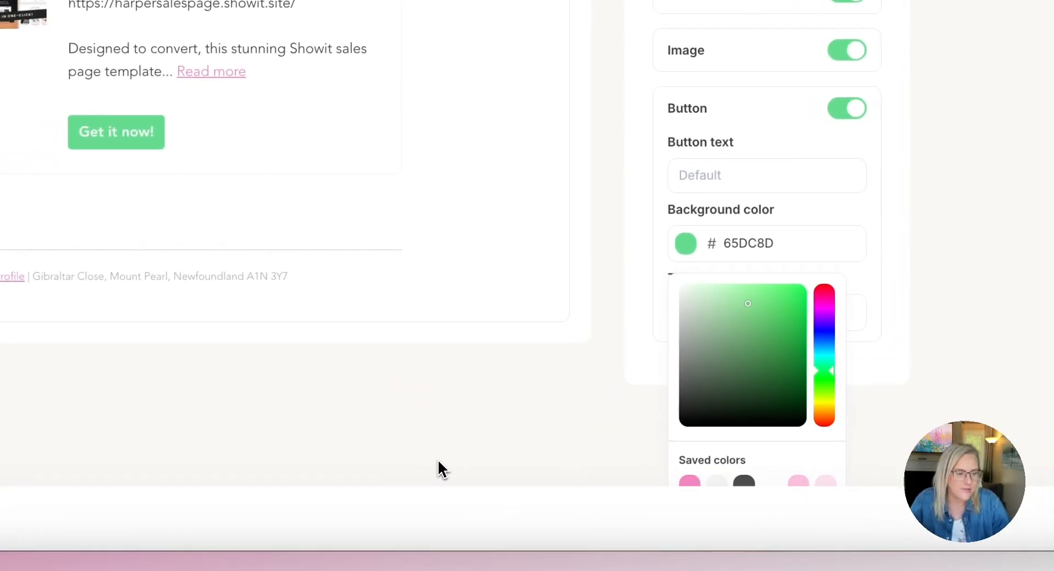
key("super+equal")
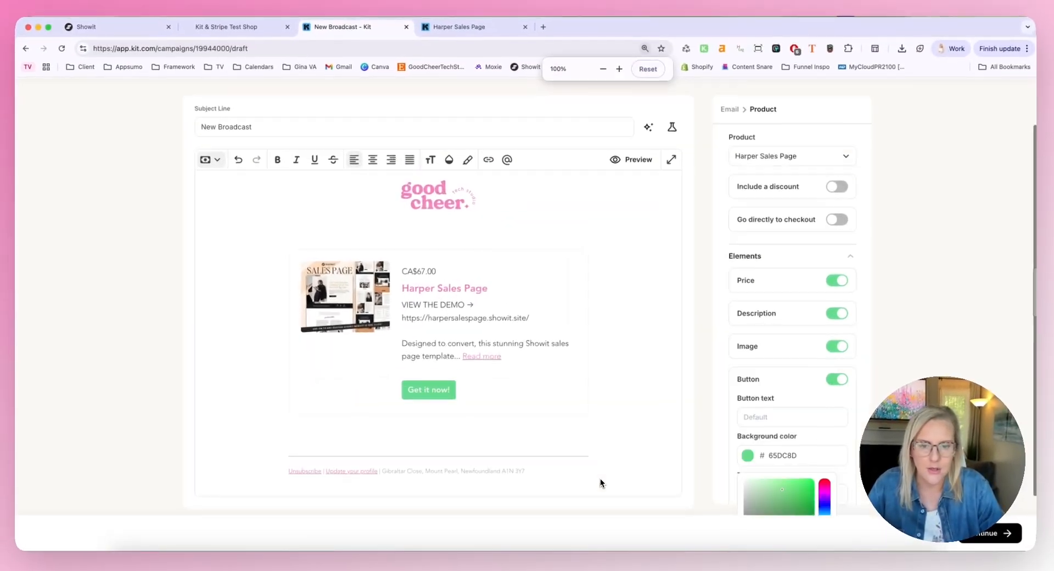
scroll(601, 478, "down", 3)
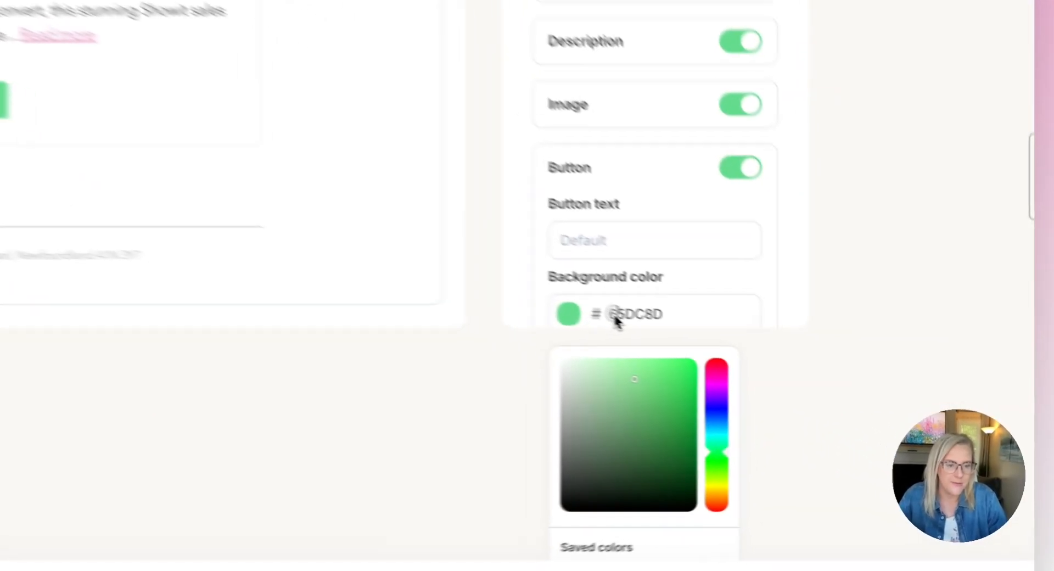
left_click_drag(796, 376, 843, 374)
type("6")
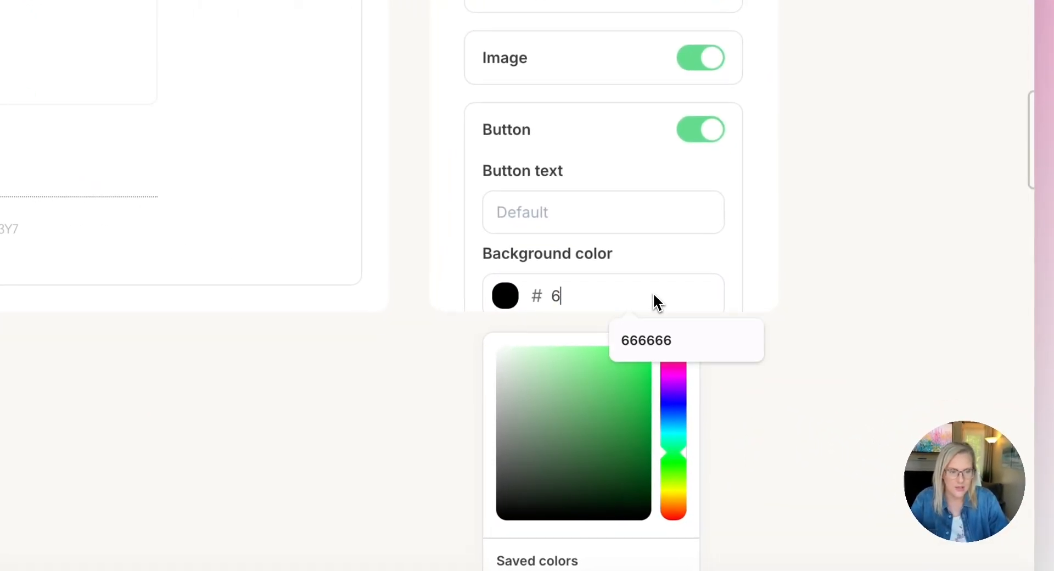
type("f833c0")
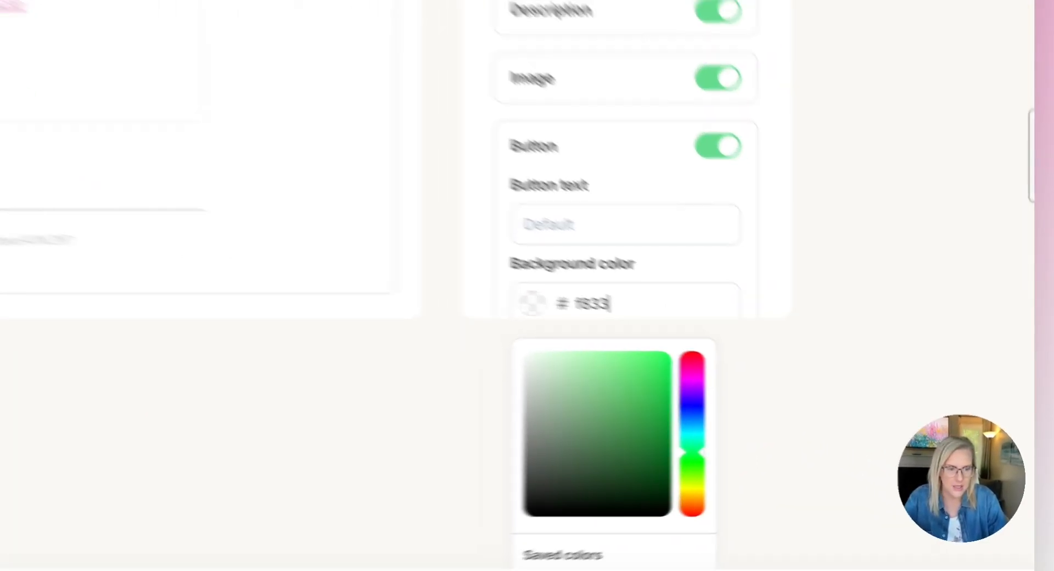
key("BackSpace")
key("BackSpace")
key("BackSpace")
key("BackSpace")
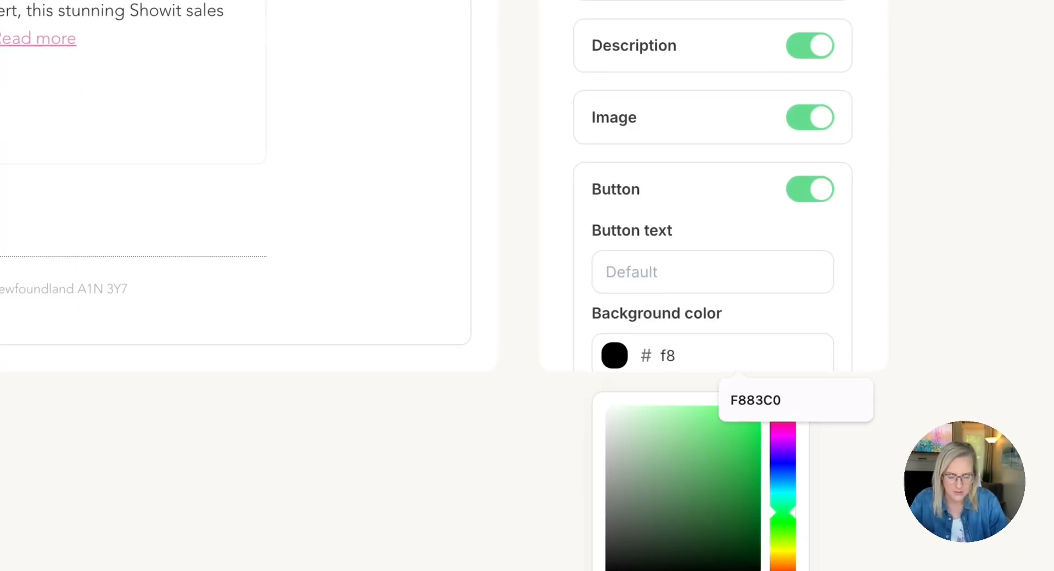
type("83c0")
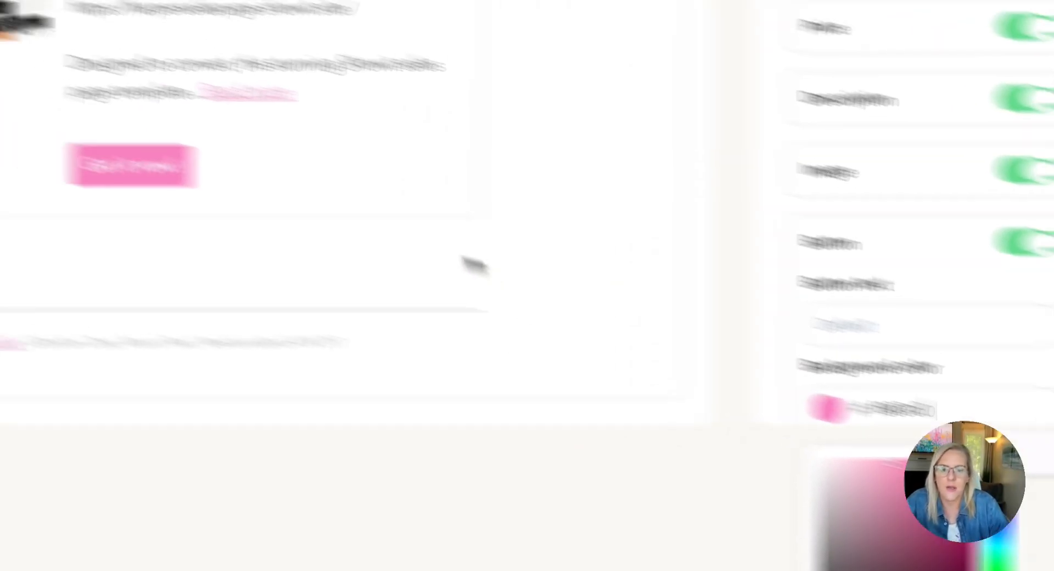
Test the product block's "Get it now!" button by opening its product page, and return to the broadcast draft
scroll(669, 326, "up", 5)
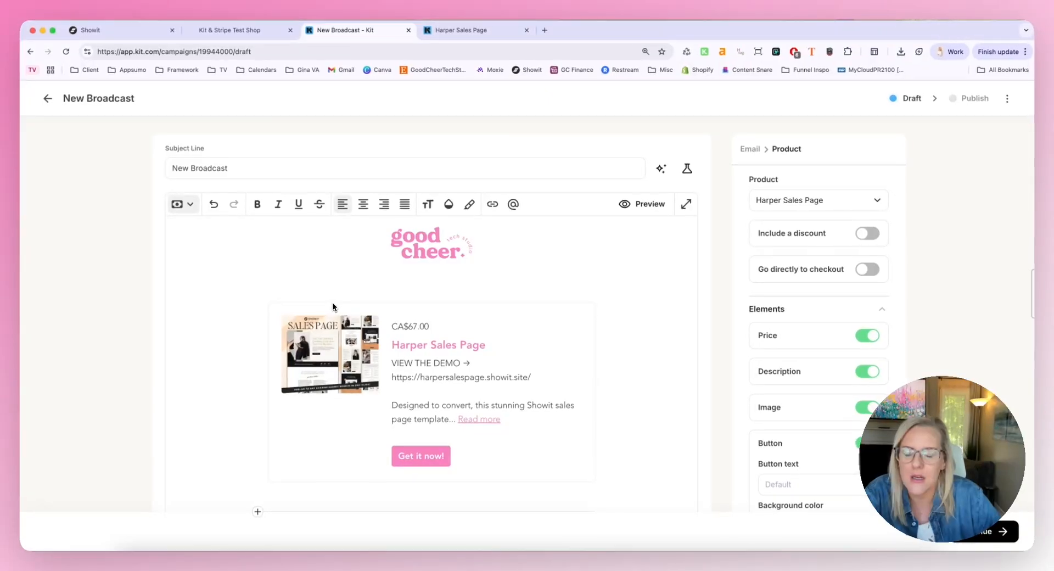
scroll(332, 302, "down", 1)
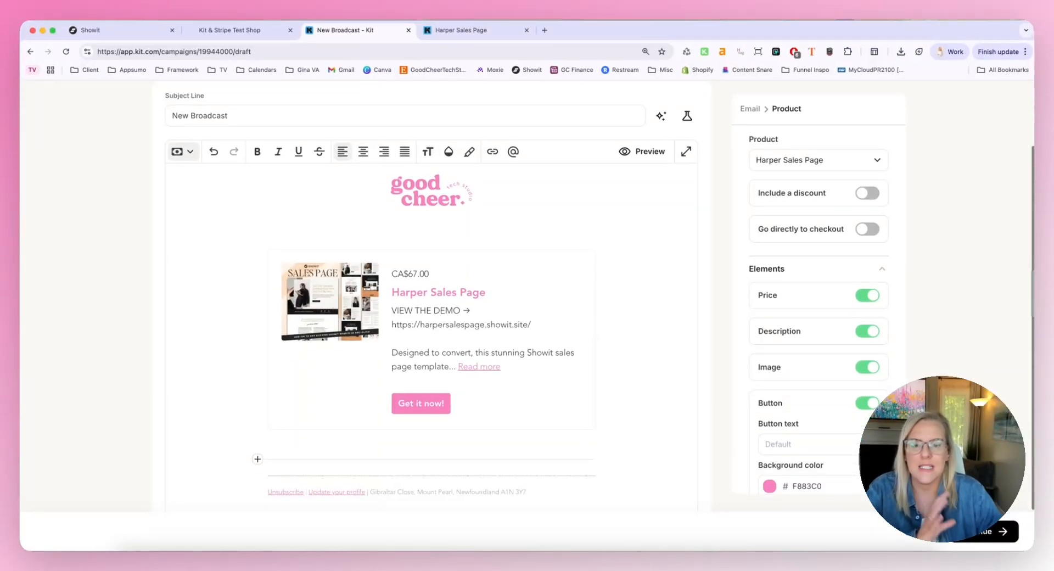
left_click(416, 406)
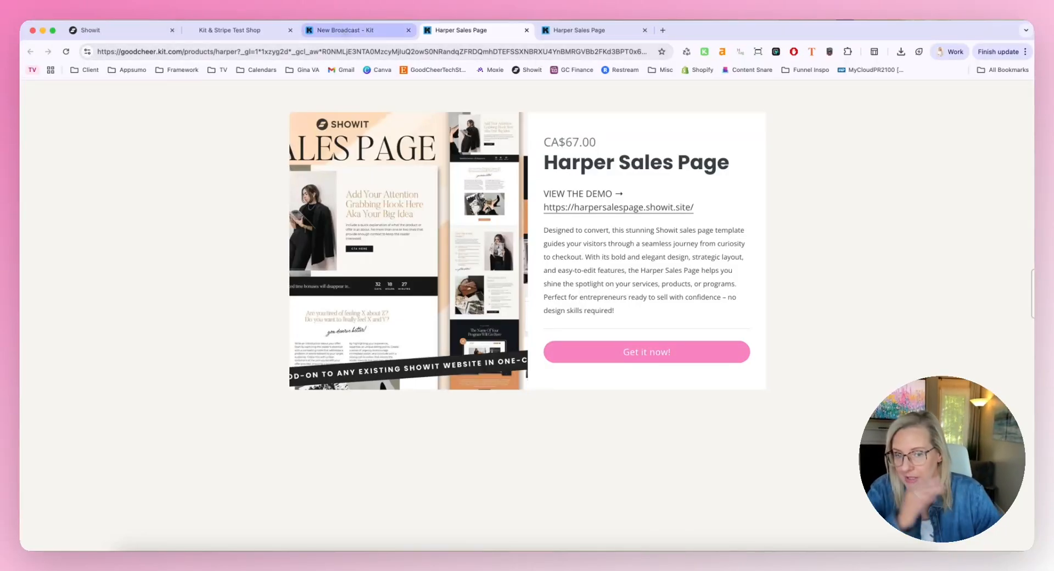
left_click(345, 34)
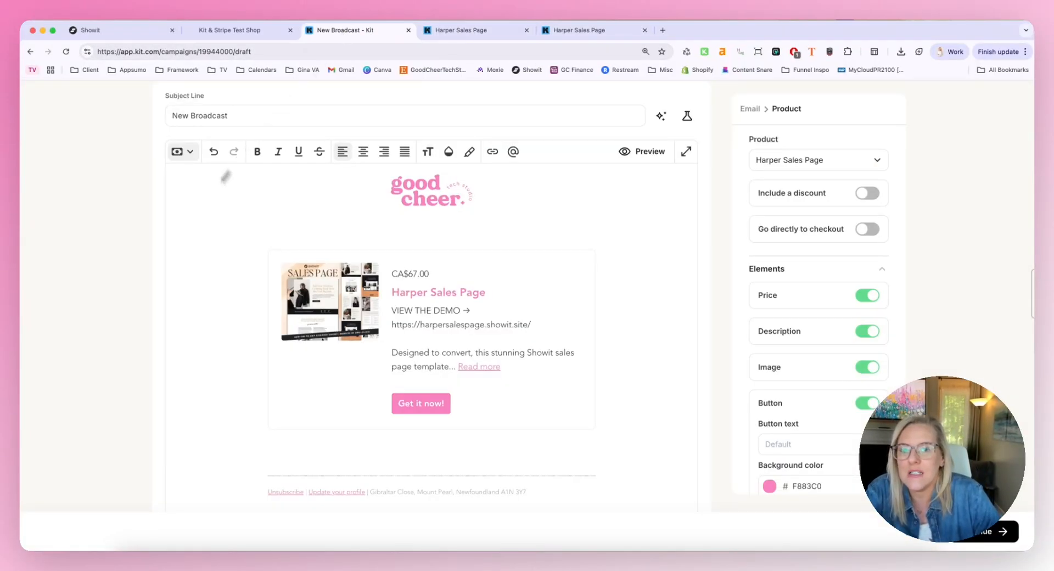
Enable going directly to checkout and including a discount for the Harper Sales Page product block
scroll(239, 238, "down", 3)
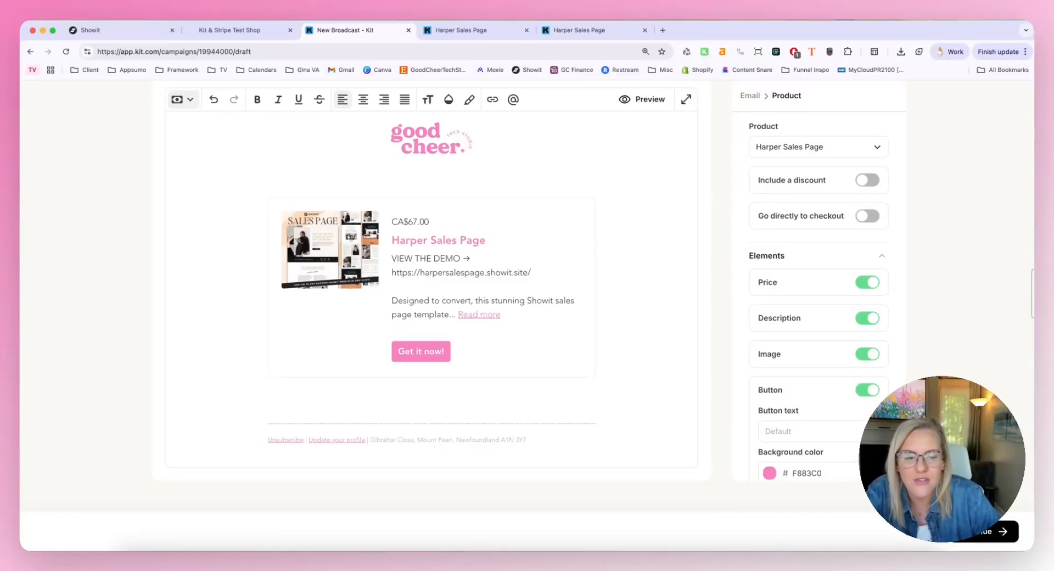
scroll(240, 237, "up", 1)
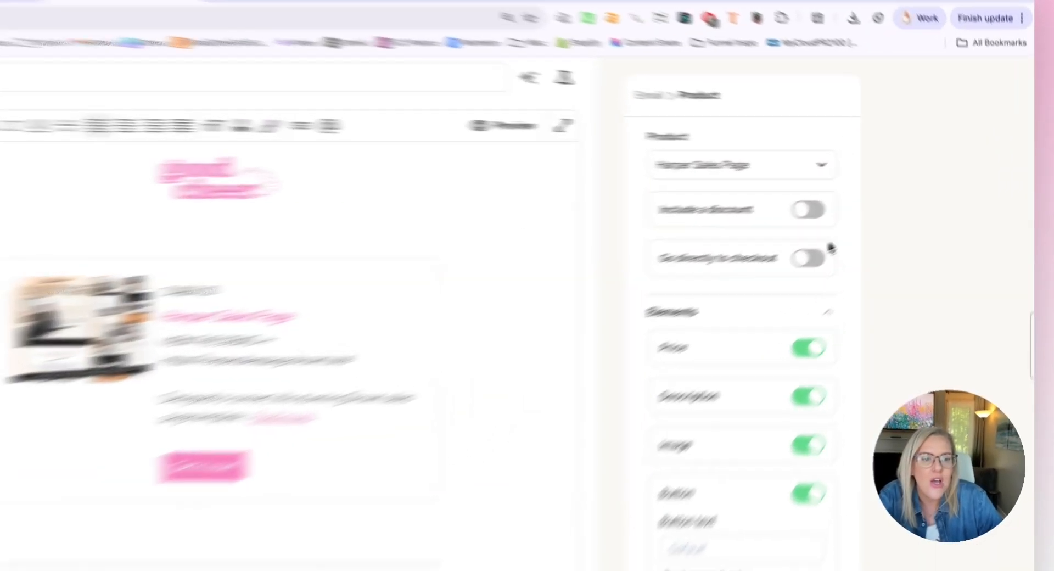
left_click(866, 230)
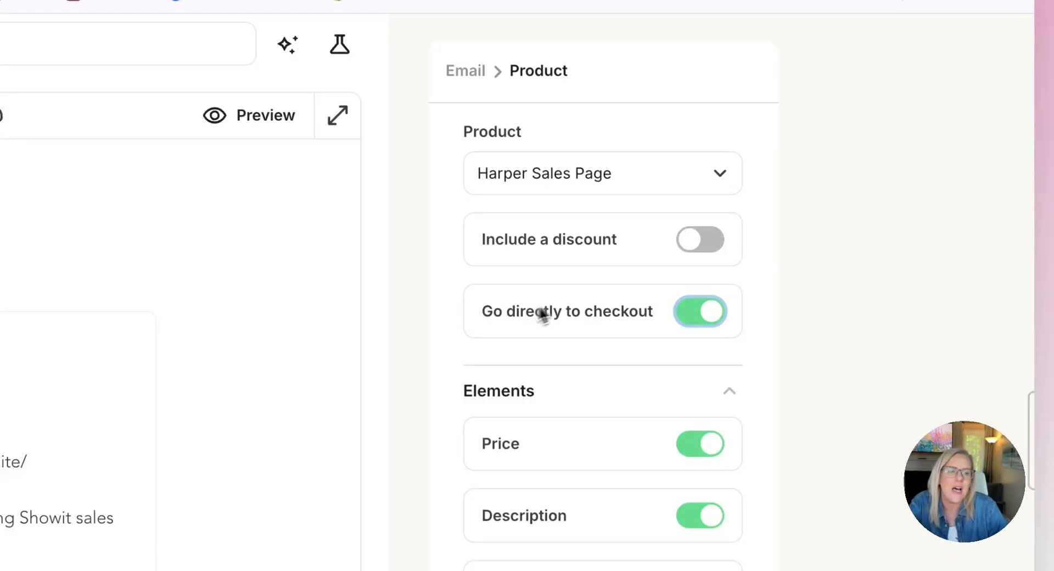
left_click(730, 253)
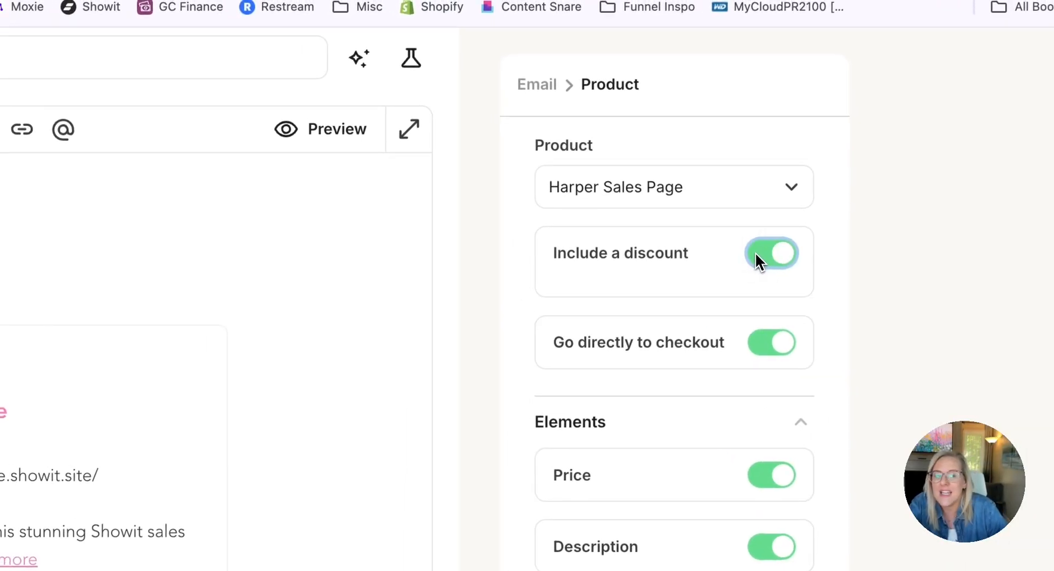